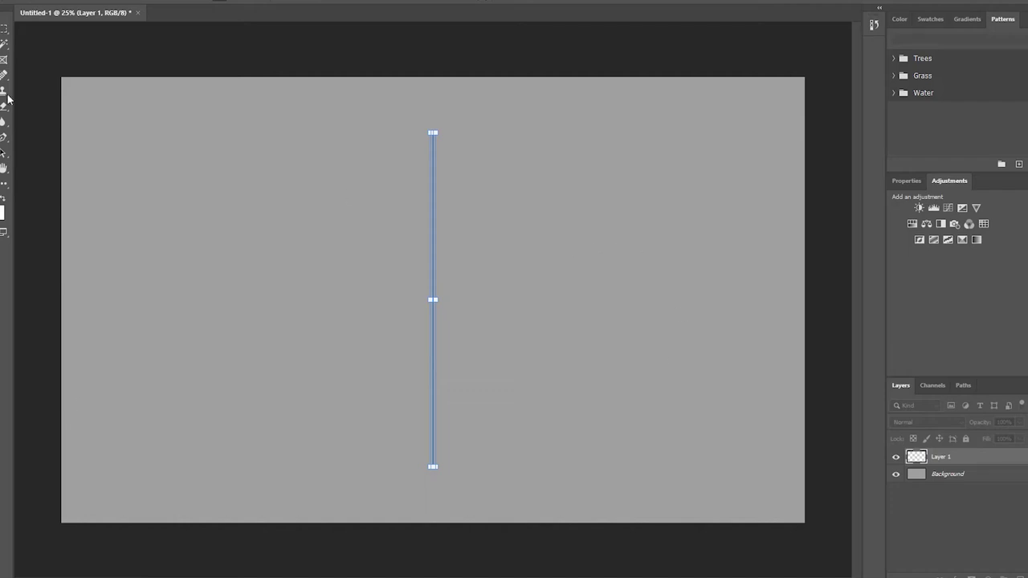
Commit the central symmetry guide and sketch the first sword's pommel and rounded, ridged grip
key("Return")
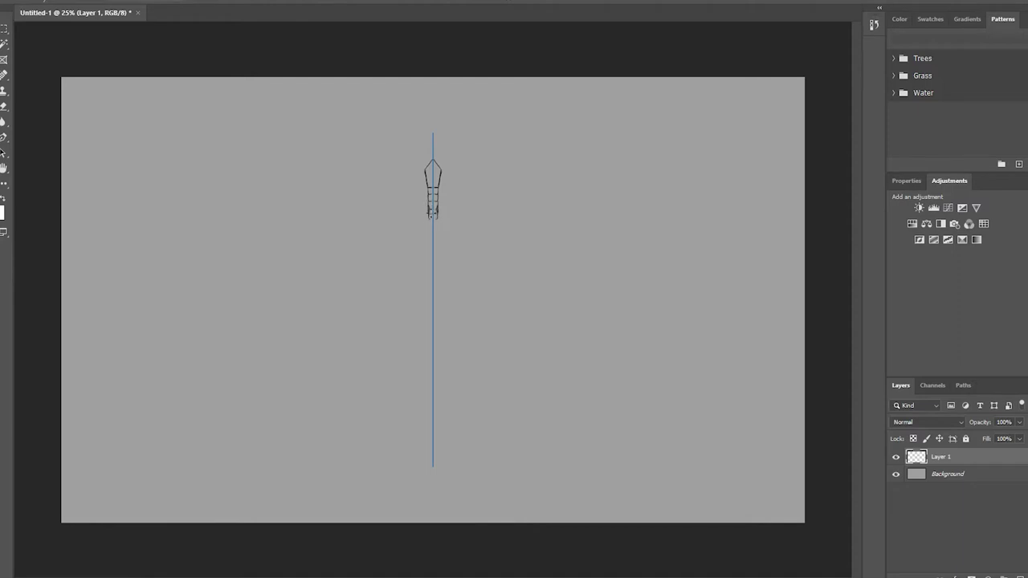
left_click_drag(428, 211, 434, 221)
left_click_drag(430, 228, 436, 224)
left_click_drag(428, 209, 438, 199)
Draw the mirrored winged crossguard and long, darkened blade edges tapering to a point
left_click_drag(407, 234, 414, 247)
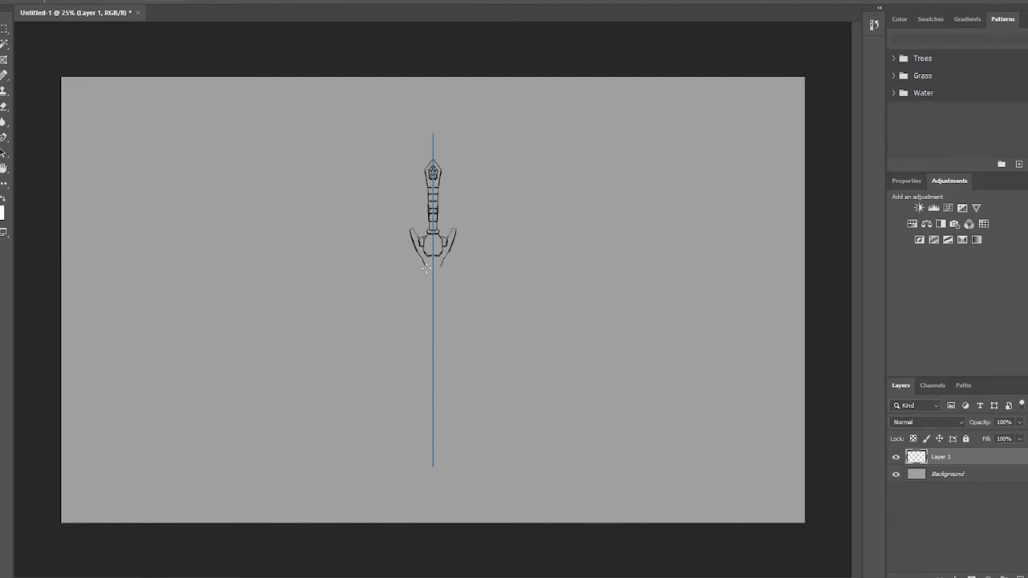
left_click_drag(421, 259, 432, 281)
left_click_drag(414, 257, 415, 305)
left_click_drag(415, 304, 417, 356)
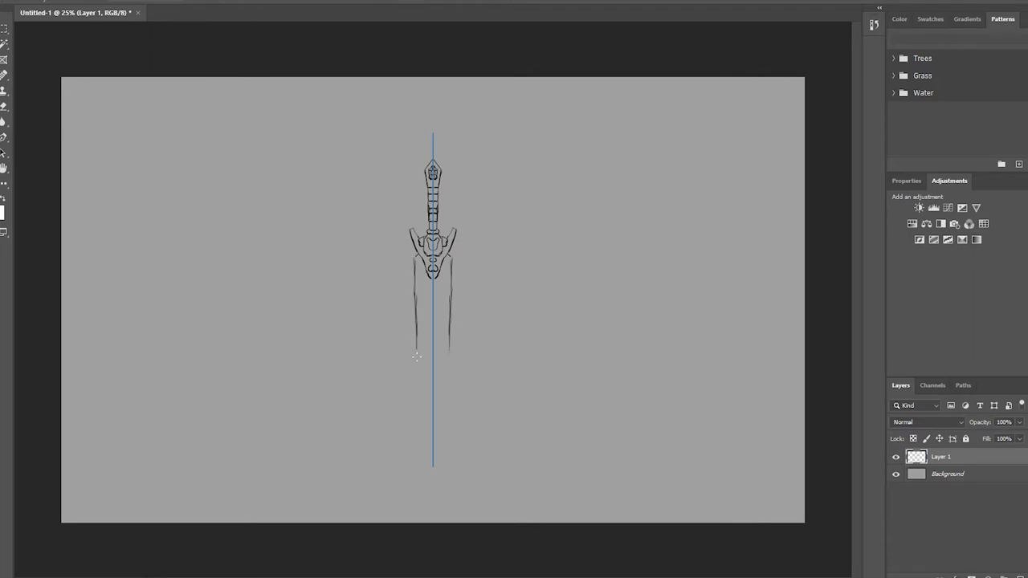
left_click_drag(414, 292, 430, 411)
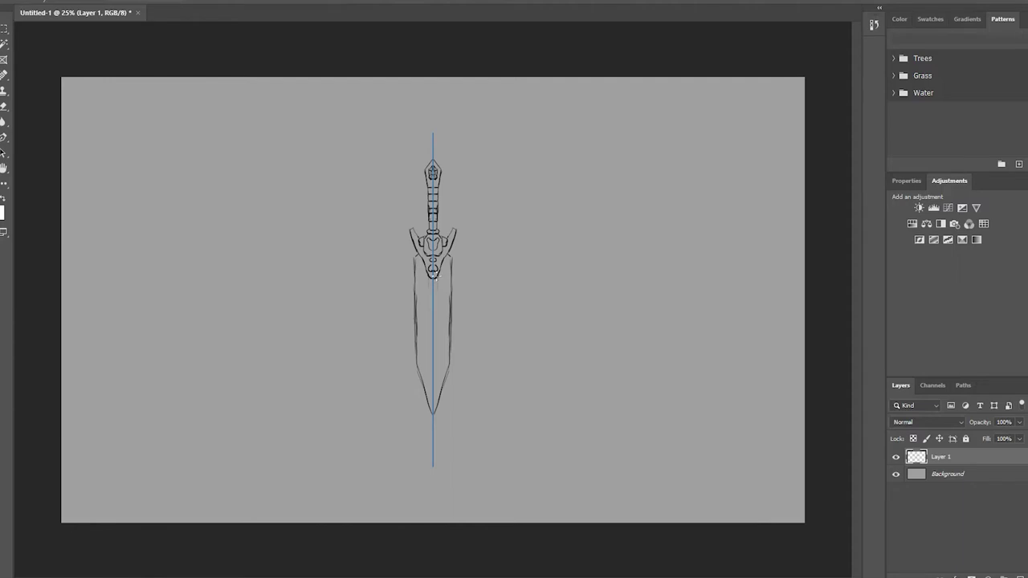
Add mirrored inner lines along the blade and a central fuller
left_click_drag(434, 280, 432, 380)
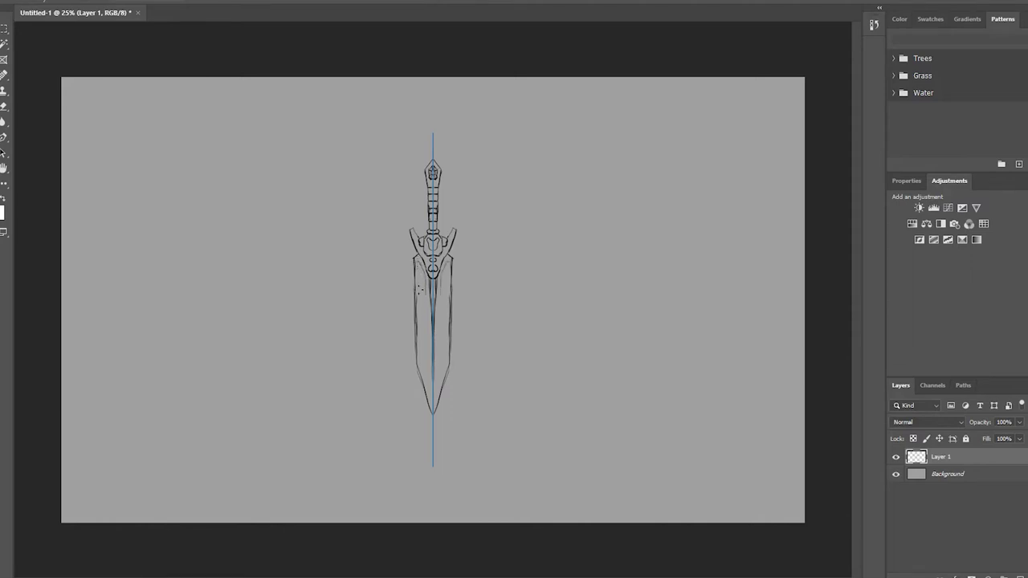
left_click_drag(416, 265, 419, 285)
mouse_move(444, 305)
left_mouse_down()
mouse_move(444, 280)
mouse_move(446, 315)
left_mouse_up()
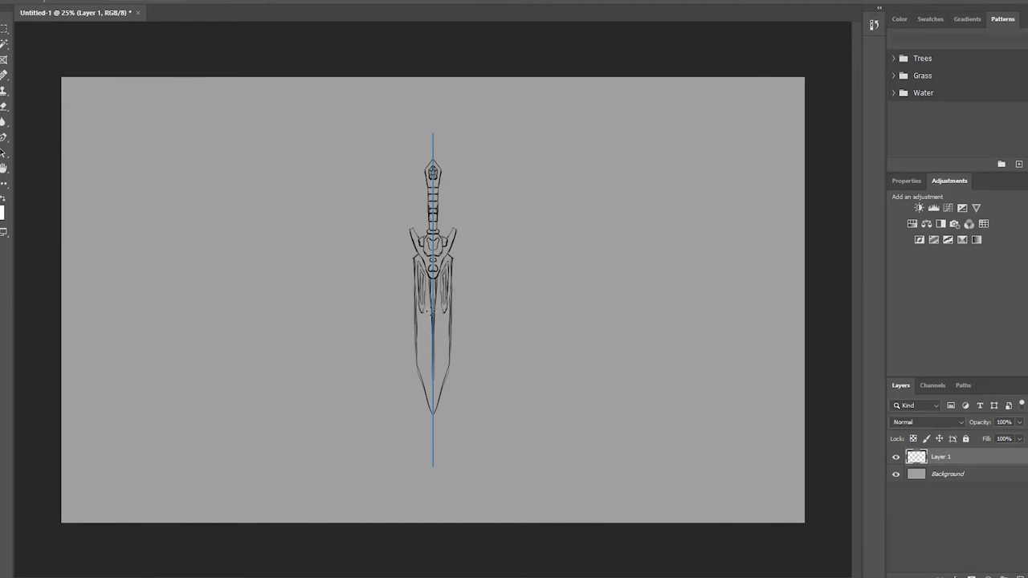
mouse_move(426, 307)
left_mouse_down()
mouse_move(430, 366)
mouse_move(434, 344)
left_mouse_up()
Lightly darken the blade's right edge and turn off the symmetry guide
left_click_drag(432, 417, 450, 351)
key("ctrl+z")
left_click_drag(433, 415, 449, 348)
left_click(4, 28)
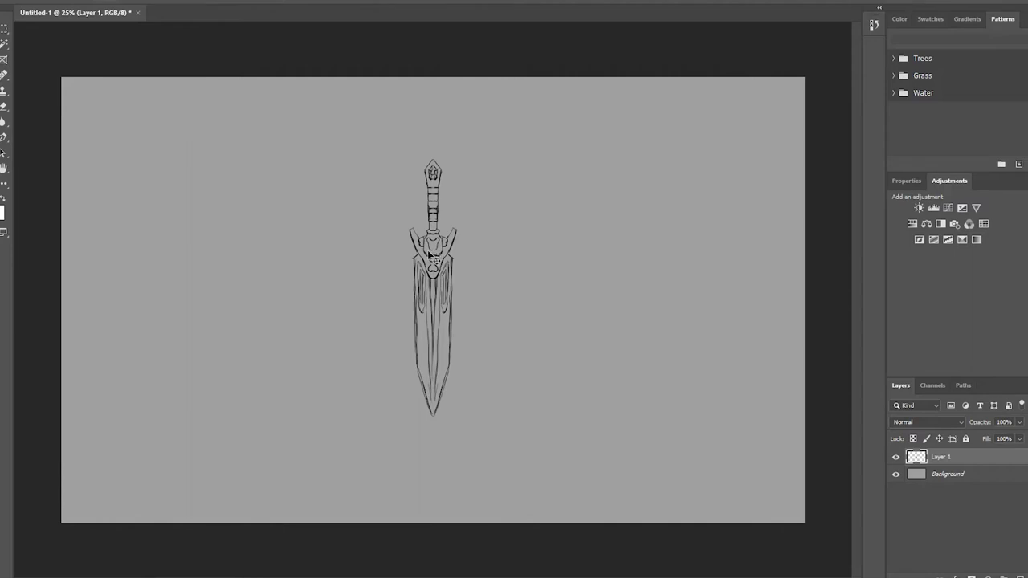
Move the finished sword to the left and draw a new vertical symmetry line at centre
left_click(619, 324)
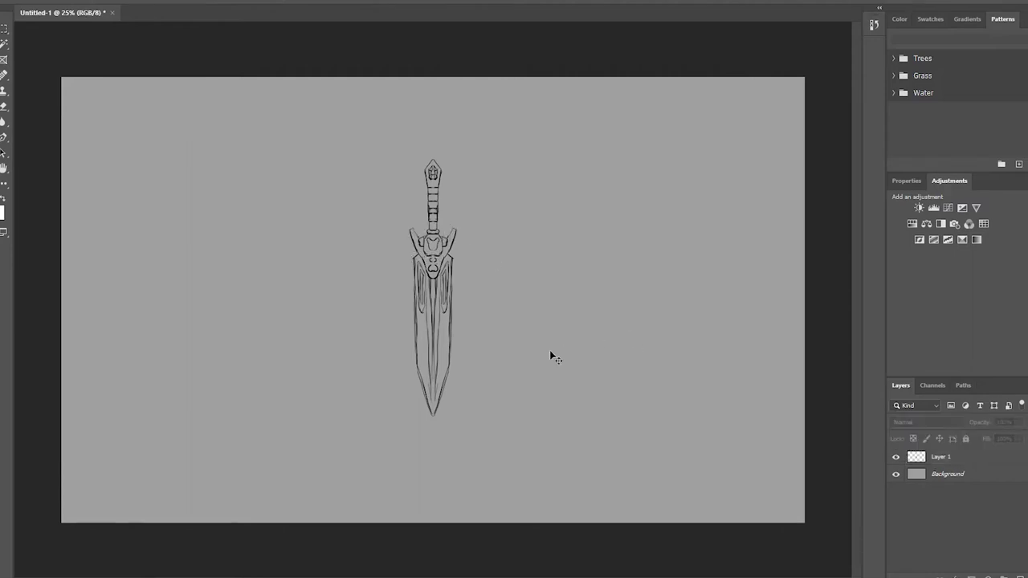
key("ctrl+z")
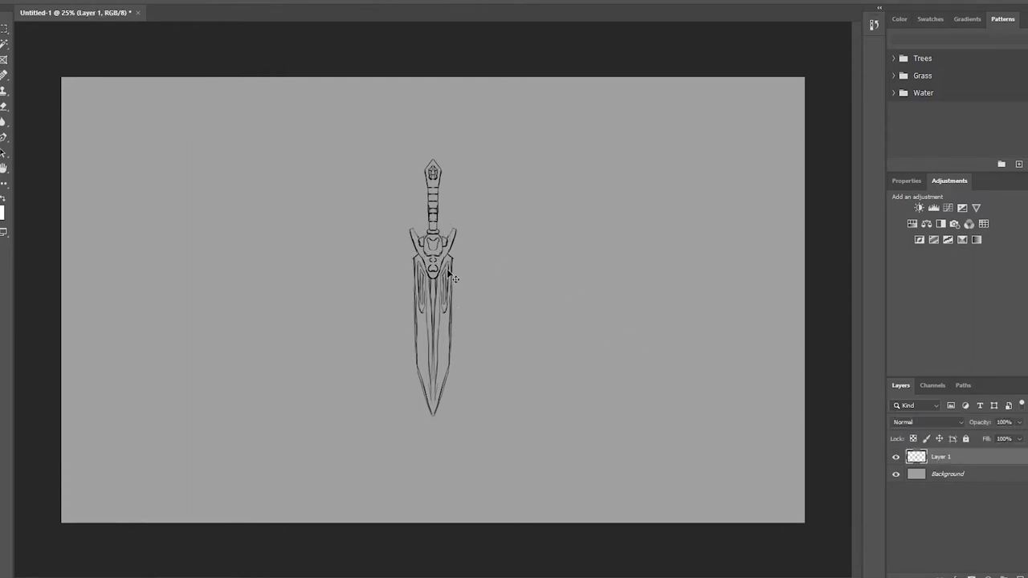
left_click_drag(452, 278, 193, 273)
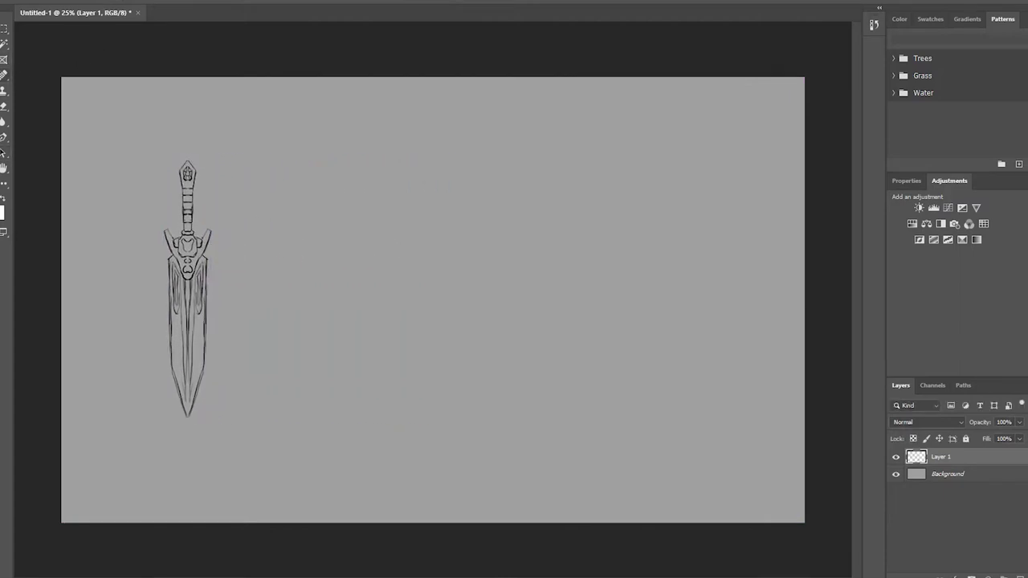
left_click_drag(433, 131, 432, 467)
Draw the second sword's widened pommel and start the grip below it
left_click_drag(428, 175, 437, 183)
left_click_drag(426, 180, 441, 181)
left_click_drag(431, 182, 432, 192)
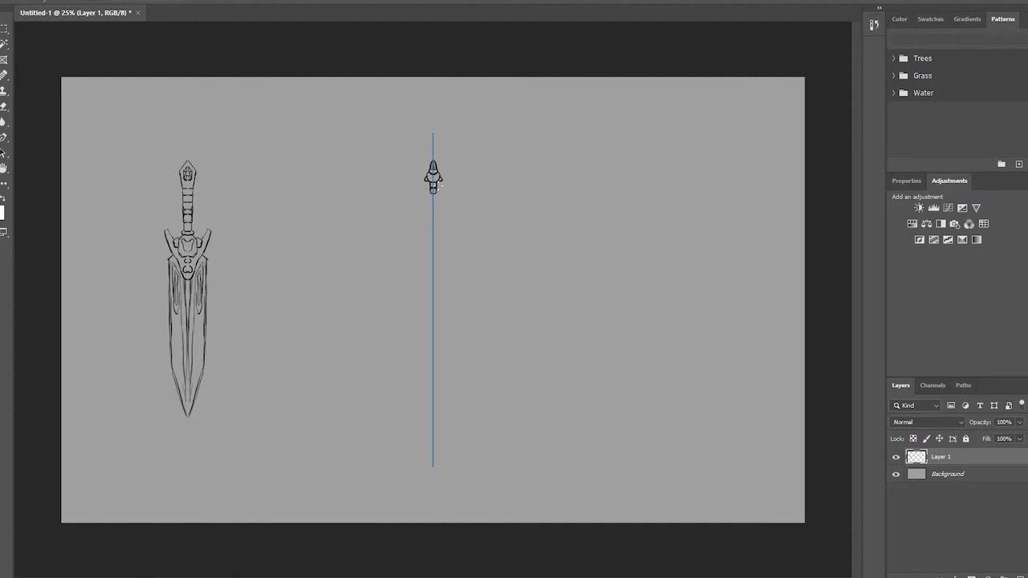
left_click_drag(433, 190, 438, 221)
Redraw the banded grip and add the wavy, shield-like guard outline
key("ctrl+z")
key("ctrl+z")
left_click_drag(429, 195, 439, 201)
left_click_drag(435, 206, 436, 232)
left_click_drag(436, 235, 435, 242)
mouse_move(419, 254)
left_mouse_down()
mouse_move(435, 297)
mouse_move(449, 250)
mouse_move(436, 244)
left_mouse_up()
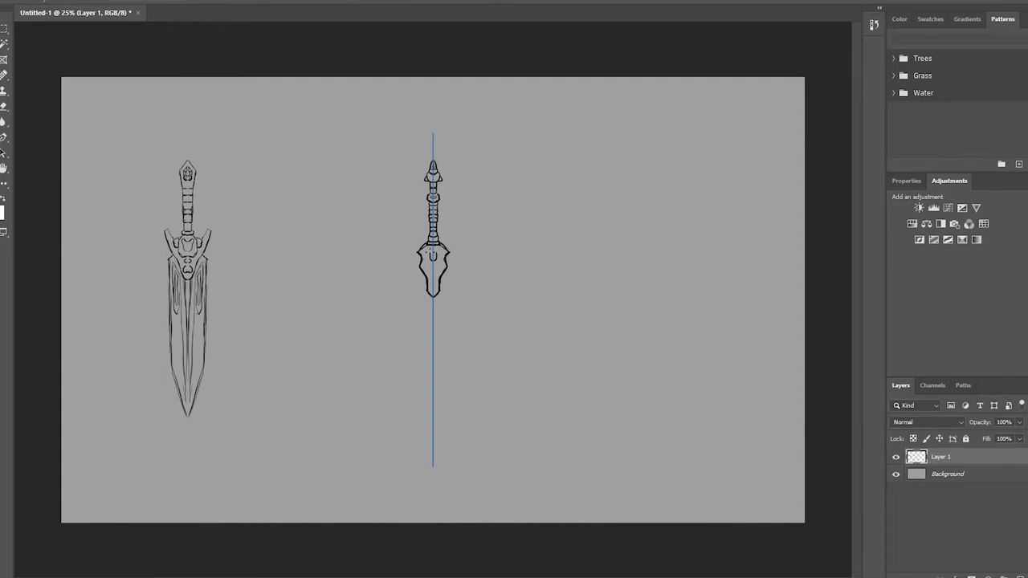
Draw hooked, dark-tipped crossguard wings and the blade sides running down from the guard
left_click_drag(434, 255, 432, 249)
key("ctrl+z")
left_click_drag(417, 255, 404, 275)
key("ctrl+z")
key("ctrl+z")
left_click_drag(417, 261, 406, 274)
key("ctrl+z")
left_click_drag(417, 263, 405, 276)
left_click_drag(412, 259, 406, 275)
mouse_move(418, 274)
left_mouse_down()
mouse_move(431, 386)
mouse_move(425, 327)
left_mouse_up()
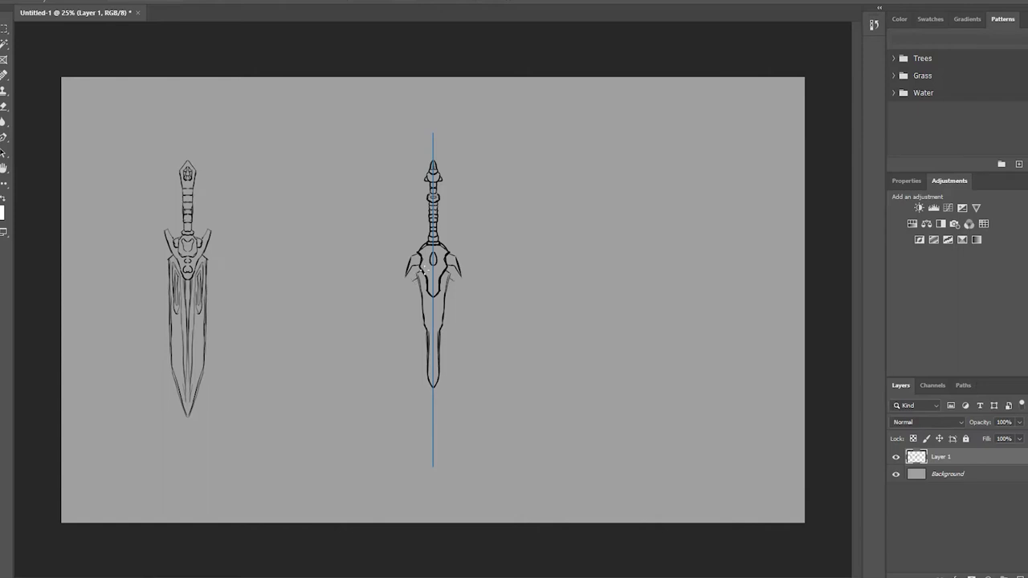
Add inner guard-to-blade lines, dark right blade-edge strokes and small guard details
mouse_move(413, 280)
left_mouse_down()
mouse_move(417, 403)
mouse_move(432, 424)
left_mouse_up()
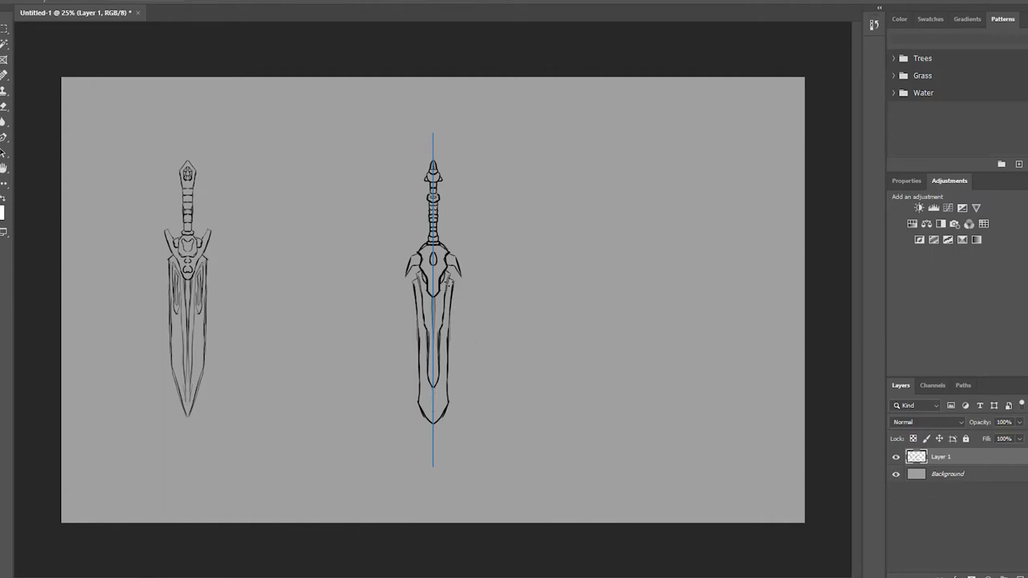
left_click_drag(419, 308, 419, 326)
key("ctrl+z")
left_click_drag(443, 321, 446, 400)
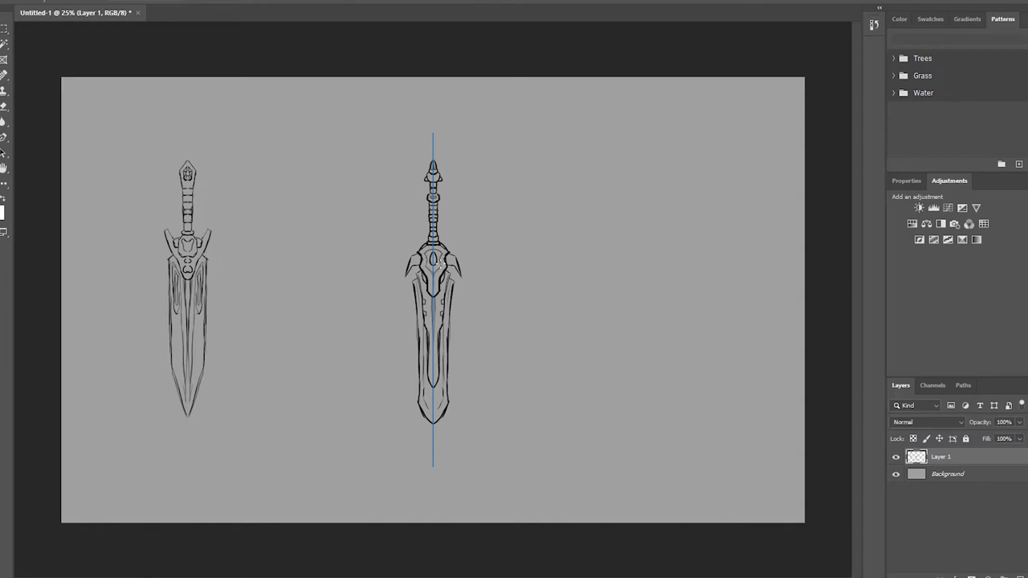
left_click_drag(440, 260, 432, 277)
Hide the guides and shift both swords slightly left with Free Transform
key("ctrl+h")
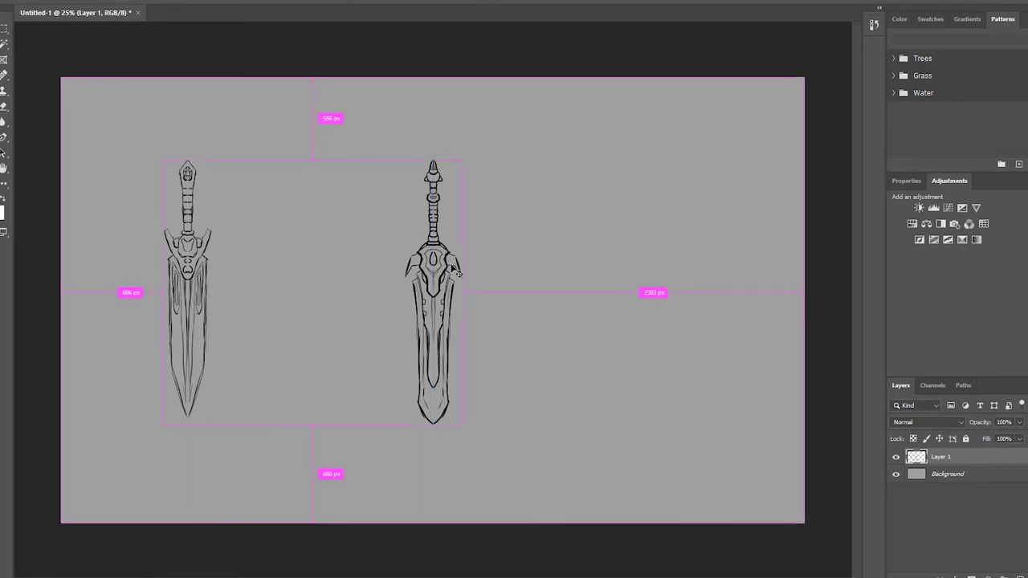
key("ctrl+t")
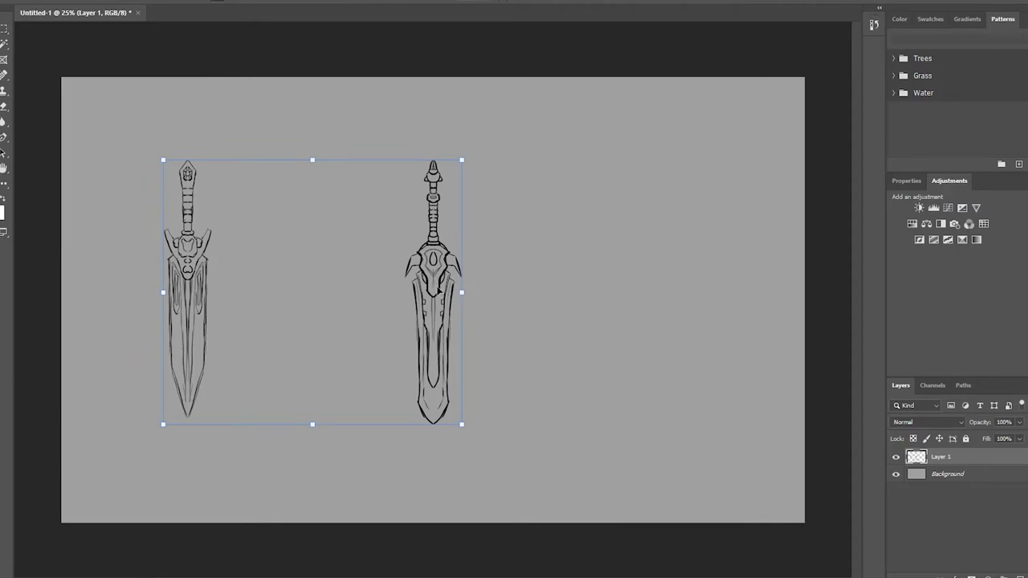
left_click_drag(449, 295, 393, 303)
left_click(5, 29)
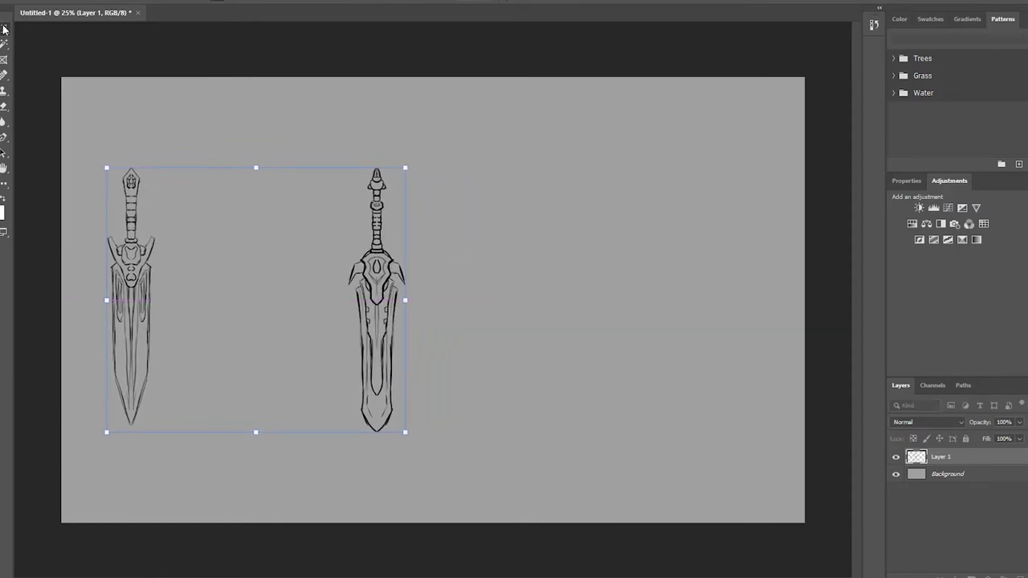
Select the right sword, move it close beside the left one, and deselect
left_click_drag(289, 126, 488, 503)
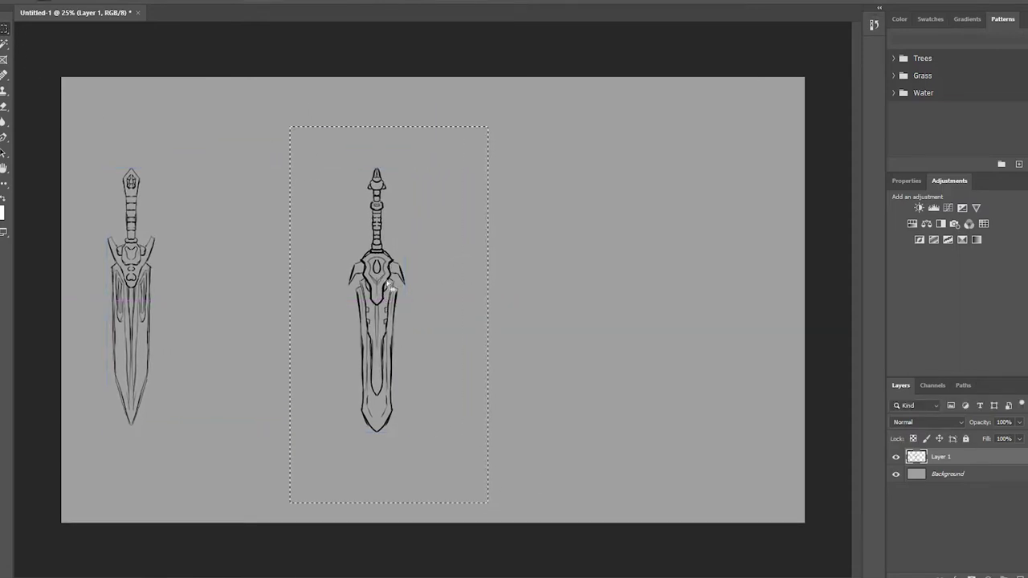
left_click_drag(400, 255, 375, 250)
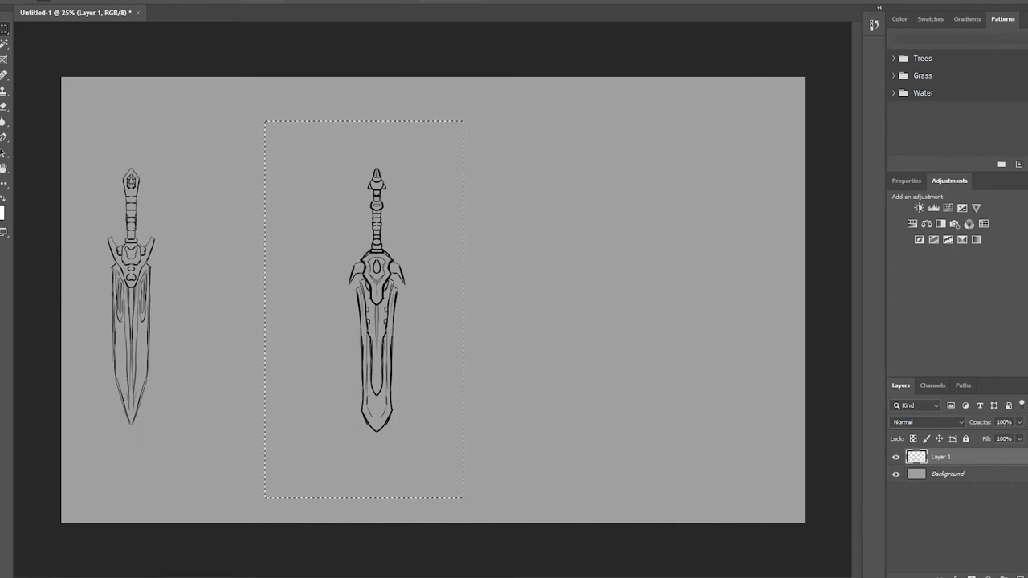
left_click_drag(383, 283, 207, 279)
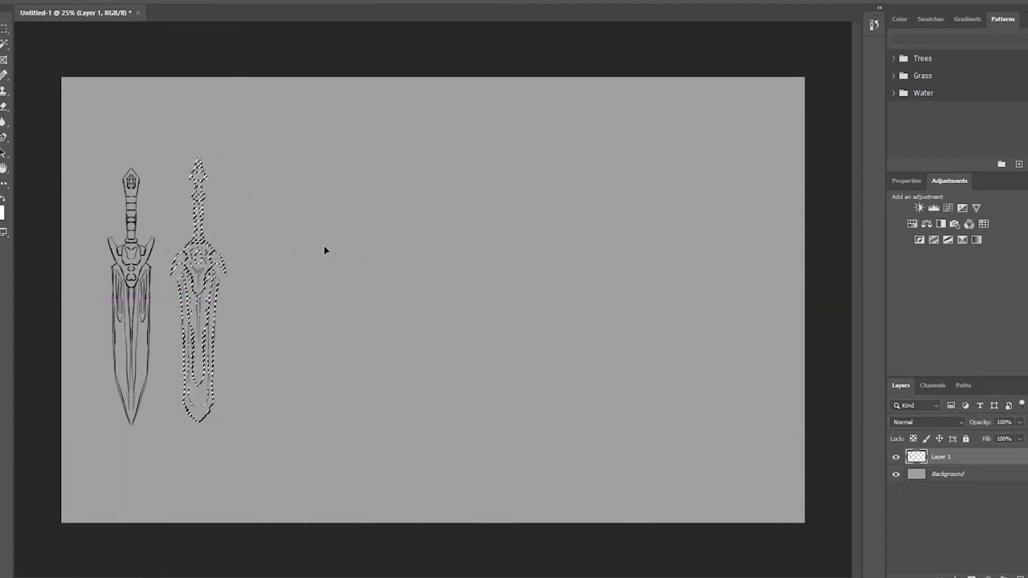
left_click(4, 29)
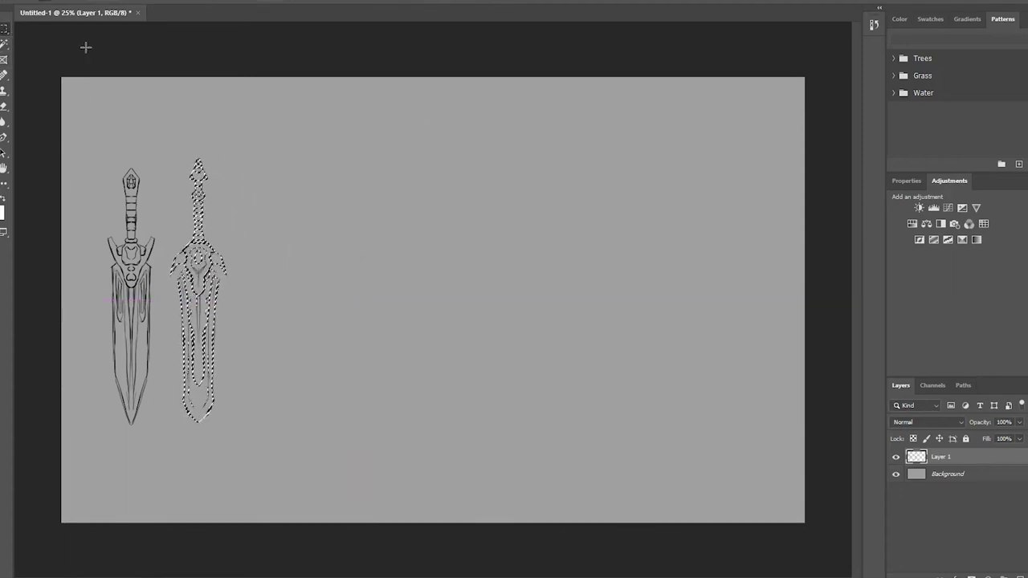
left_click(92, 48)
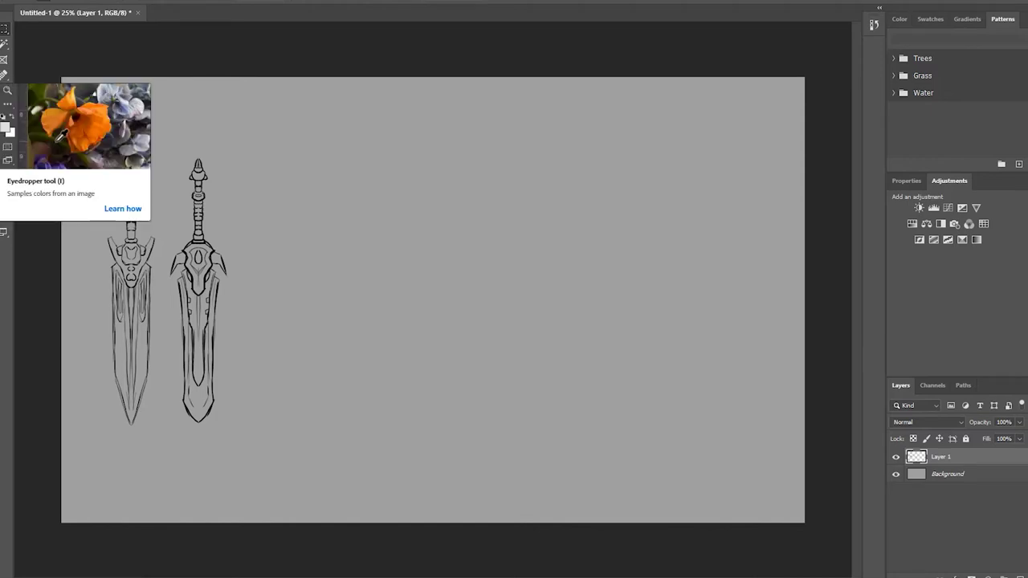
Set a vertical symmetry axis at canvas centre and sketch the third sword's hilt
key("ctrl+semicolon")
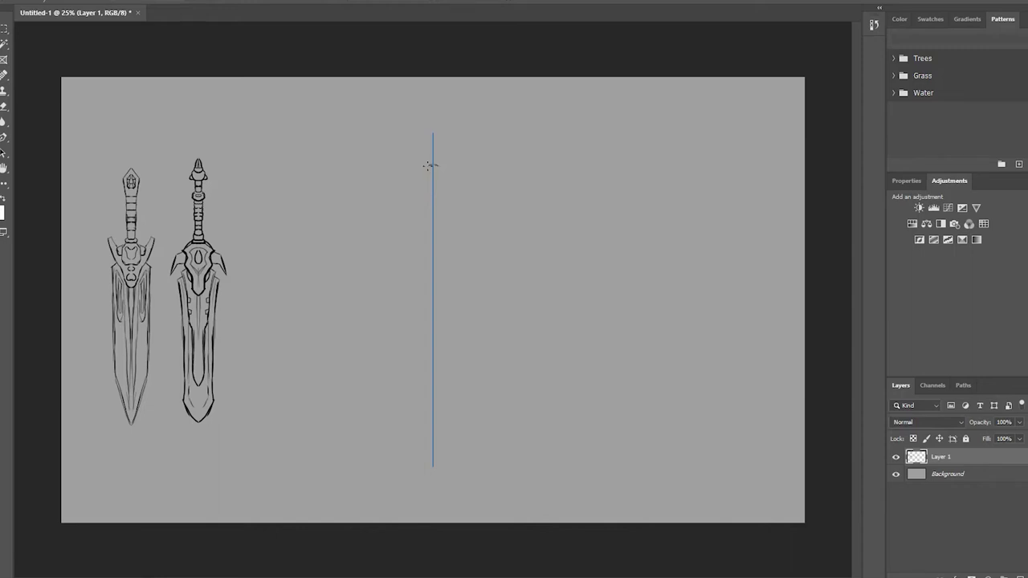
left_click(428, 165)
left_click_drag(431, 183, 438, 193)
left_click_drag(423, 186, 435, 196)
left_click_drag(432, 186, 433, 197)
mouse_move(425, 196)
left_mouse_down()
mouse_move(434, 212)
mouse_move(442, 196)
mouse_move(425, 206)
mouse_move(429, 224)
left_mouse_up()
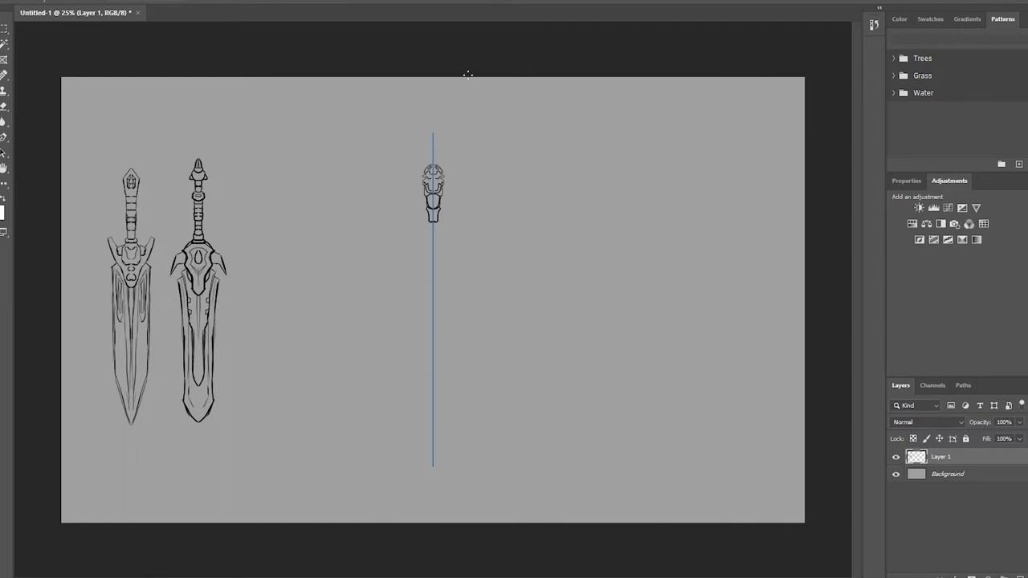
key("ctrl+z")
key("ctrl+z")
key("ctrl+z")
key("ctrl+z")
key("ctrl+z")
key("ctrl+z")
left_click_drag(425, 196, 435, 221)
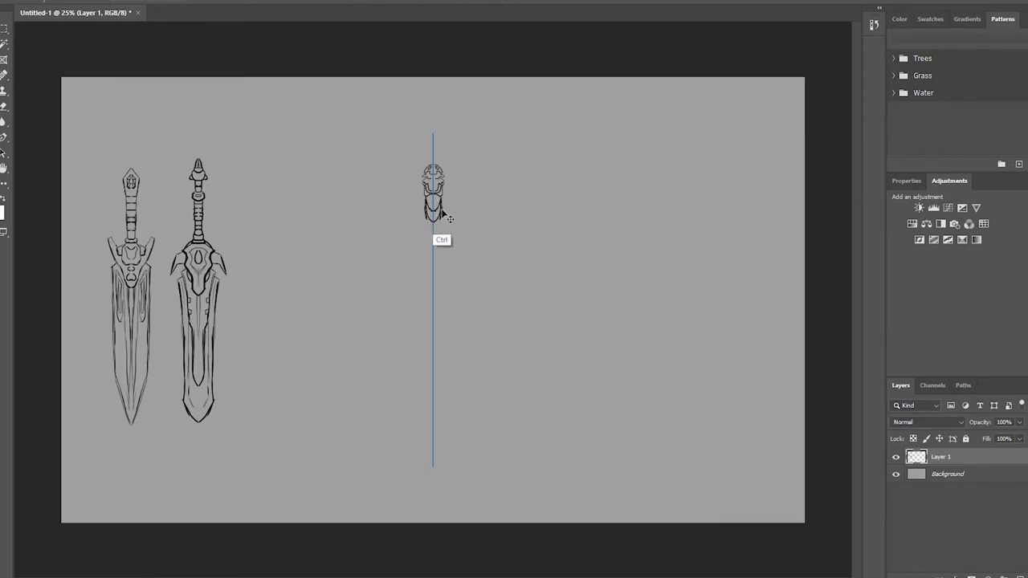
Refine the lower grip with inner lines, a V-shaped detail and a closed bottom end
key("ctrl+z")
key("ctrl+z")
key("ctrl+z")
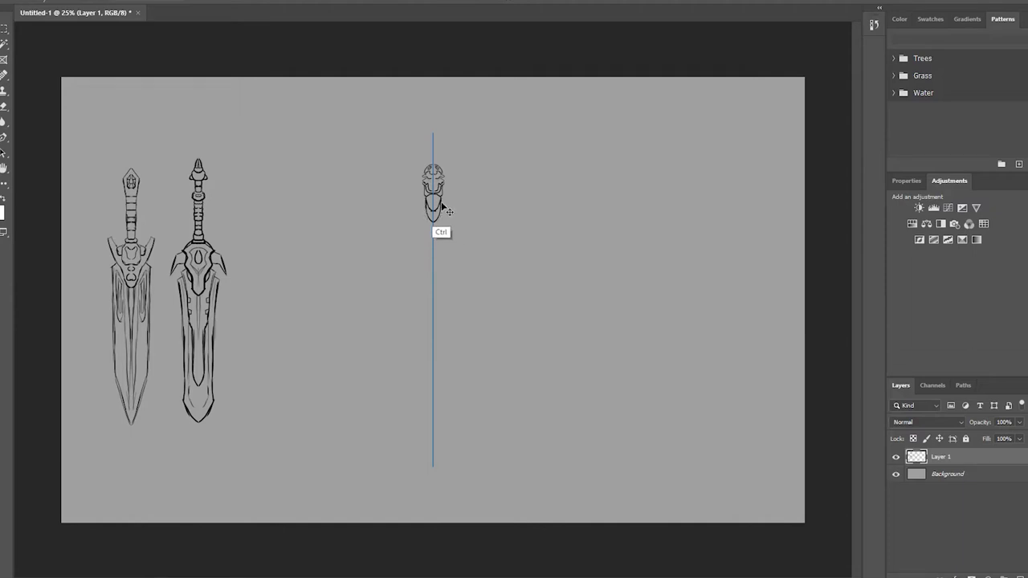
left_click_drag(442, 204, 436, 218)
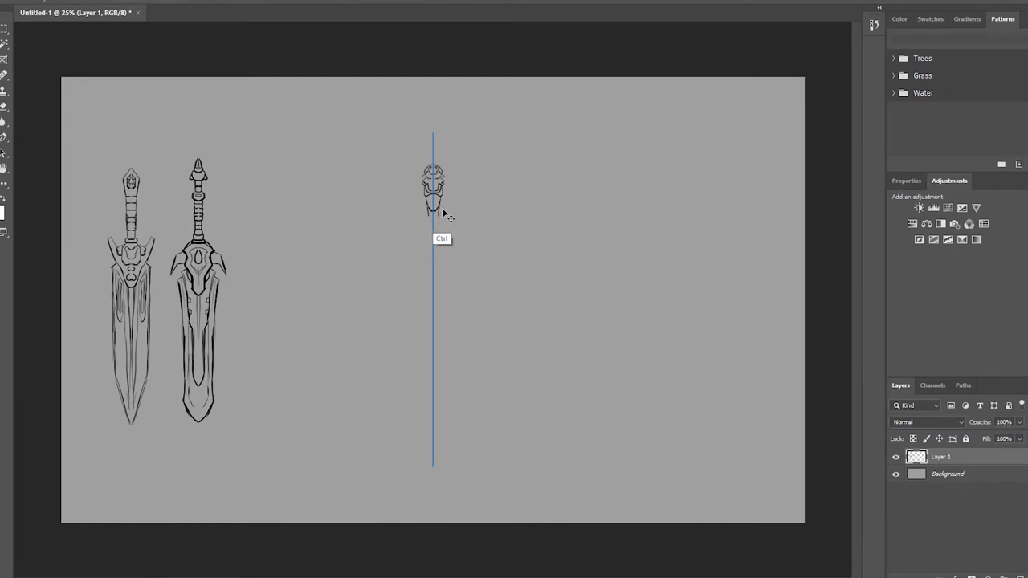
key("ctrl+z")
key("ctrl+z")
key("ctrl+z")
key("ctrl+shift+z")
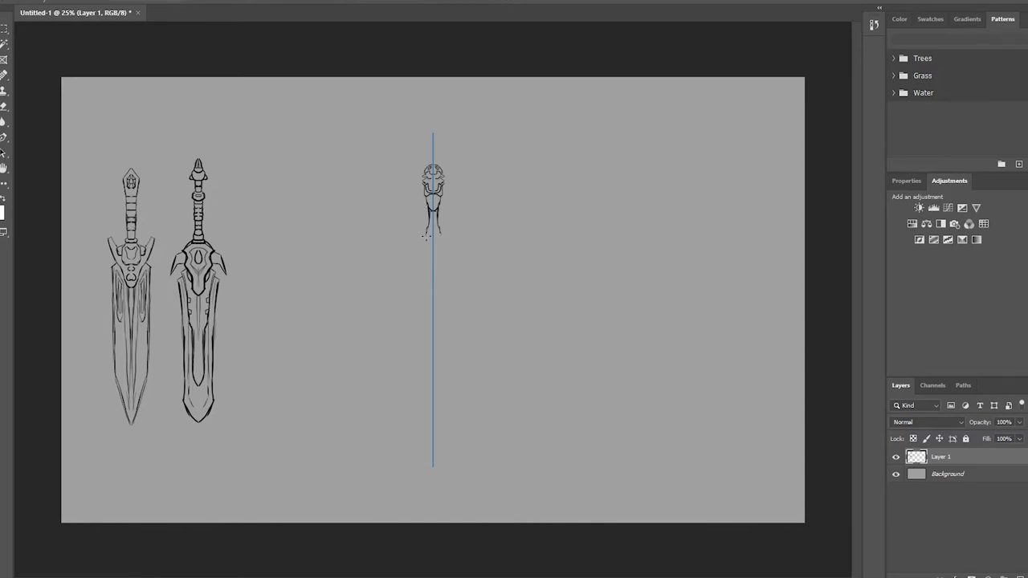
key("ctrl+z")
key("ctrl+z")
key("ctrl+z")
left_click_drag(426, 230, 425, 240)
key("ctrl+z")
left_click_drag(428, 213, 437, 244)
left_click_drag(431, 240, 431, 261)
mouse_move(424, 252)
left_mouse_down()
mouse_move(432, 263)
mouse_move(440, 254)
left_mouse_up()
left_click_drag(460, 146, 446, 225)
Draw the mirrored curved crossguard wings extending down into blade edges
left_click_drag(423, 244, 425, 259)
left_click_drag(432, 251, 430, 277)
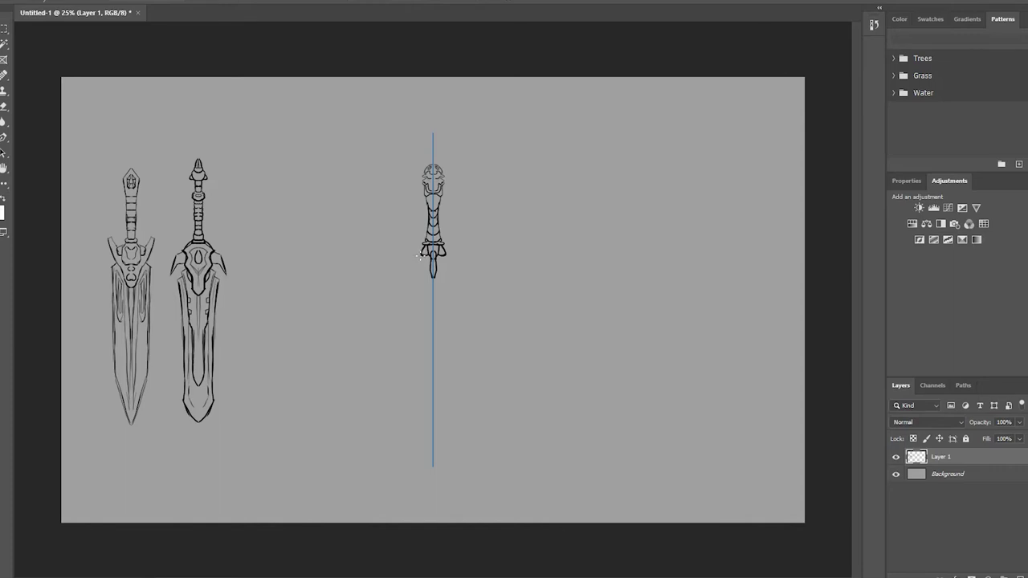
left_click_drag(418, 254, 410, 295)
left_click_drag(428, 259, 431, 270)
key("ctrl+z")
key("ctrl+z")
left_click_drag(444, 255, 457, 287)
mouse_move(445, 292)
left_mouse_down()
mouse_move(458, 349)
mouse_move(451, 327)
mouse_move(448, 399)
mouse_move(438, 407)
left_mouse_up()
key("ctrl+z")
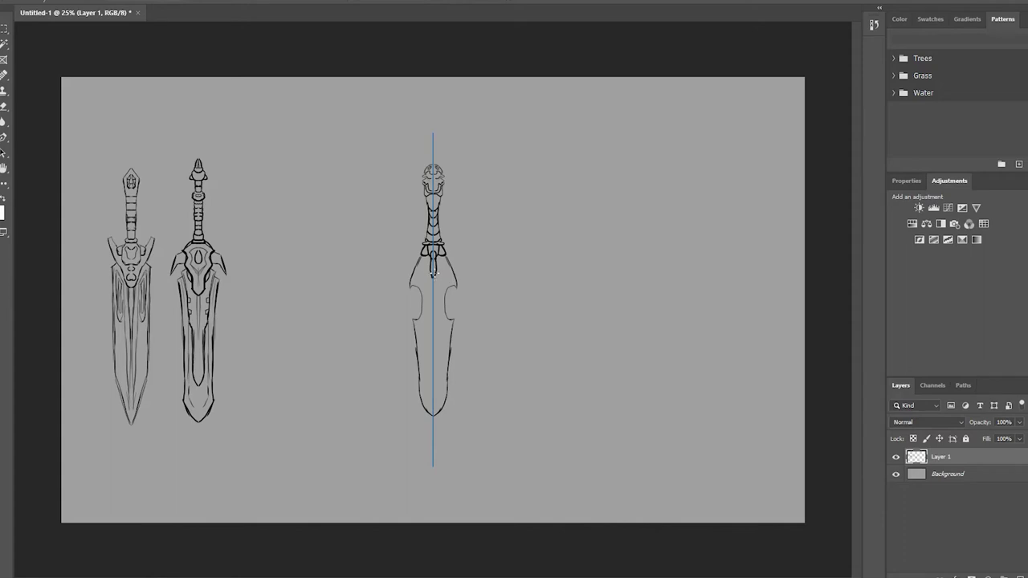
Try a central ridge and notch curves on the blade, undoing them
left_click_drag(438, 273, 438, 361)
key("ctrl+z")
left_click_drag(434, 336, 438, 390)
key("ctrl+z")
key("ctrl+z")
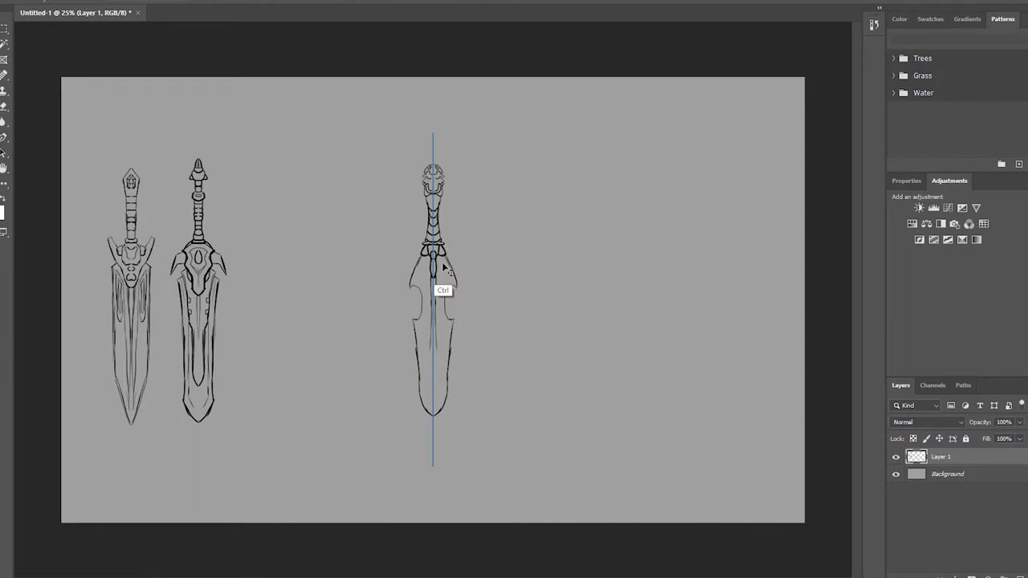
left_click_drag(434, 283, 436, 360)
key("ctrl+z")
key("ctrl+z")
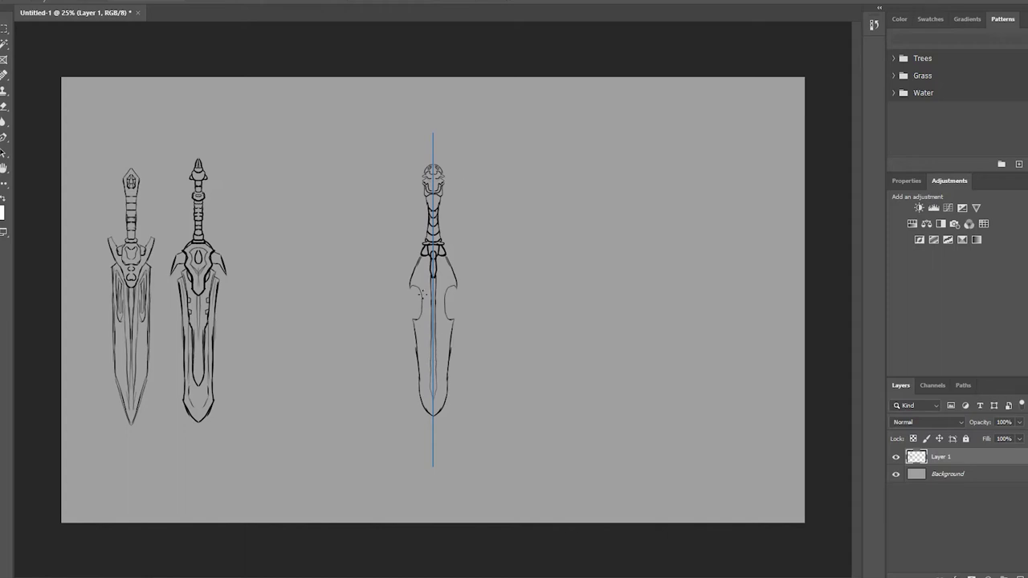
left_click_drag(421, 287, 417, 321)
key("ctrl+z")
left_click_drag(450, 286, 450, 316)
key("ctrl+z")
key("ctrl+z")
key("ctrl+z")
key("ctrl+z")
key("ctrl+z")
key("ctrl+z")
key("ctrl+z")
Redraw the mirrored blade edges from the guard down to a pointed tip
key("ctrl+z")
key("ctrl+z")
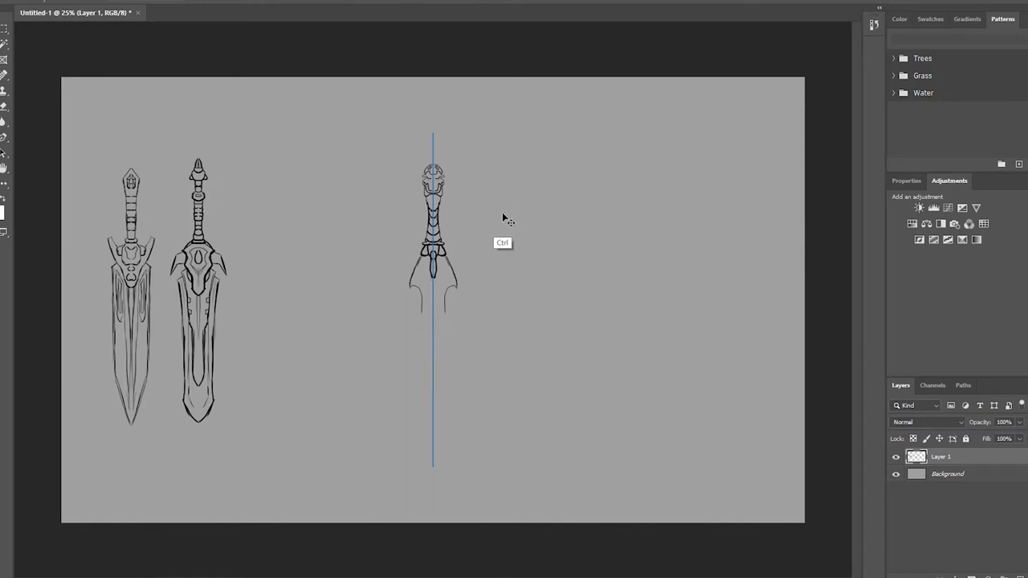
key("ctrl+z")
key("ctrl+z")
key("ctrl+z")
left_click_drag(423, 294, 423, 373)
key("ctrl+z")
left_click_drag(415, 259, 419, 326)
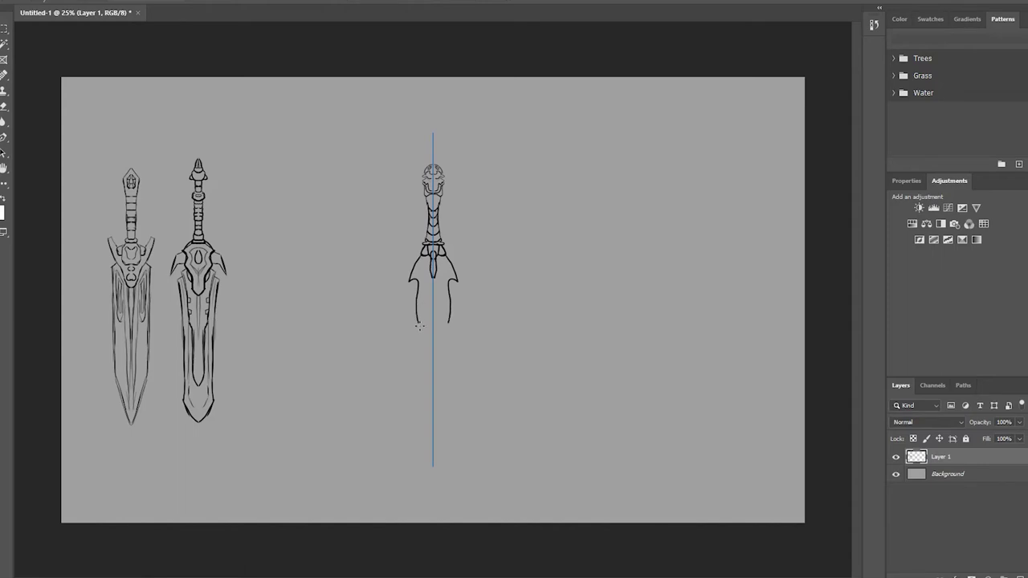
key("ctrl+z")
mouse_move(418, 255)
left_mouse_down()
mouse_move(409, 273)
mouse_move(439, 377)
left_mouse_up()
key("ctrl+z")
mouse_move(414, 255)
left_mouse_down()
mouse_move(407, 294)
mouse_move(430, 422)
left_mouse_up()
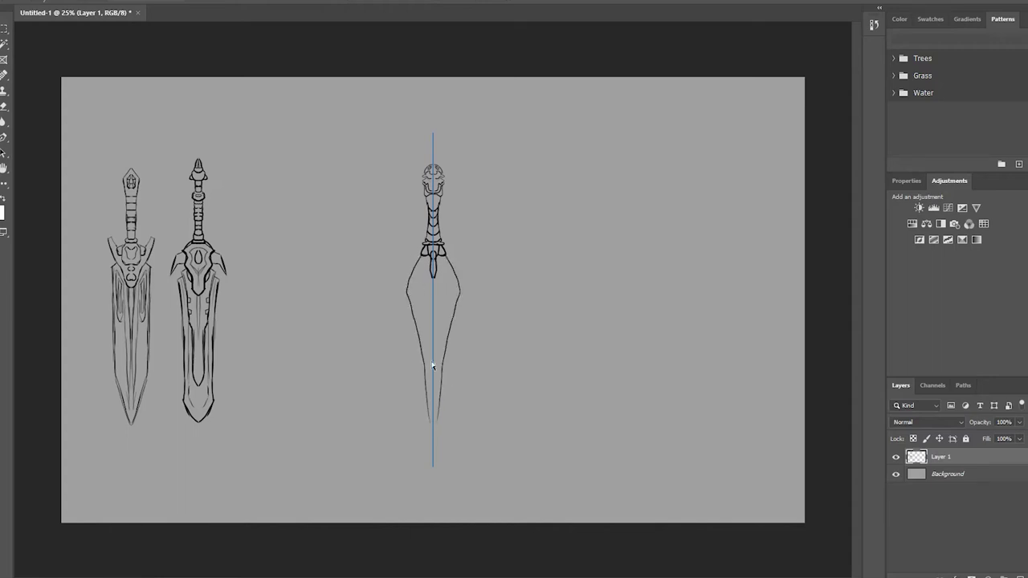
key("ctrl+z")
mouse_move(417, 256)
left_mouse_down()
mouse_move(407, 277)
mouse_move(421, 395)
mouse_move(432, 409)
left_mouse_up()
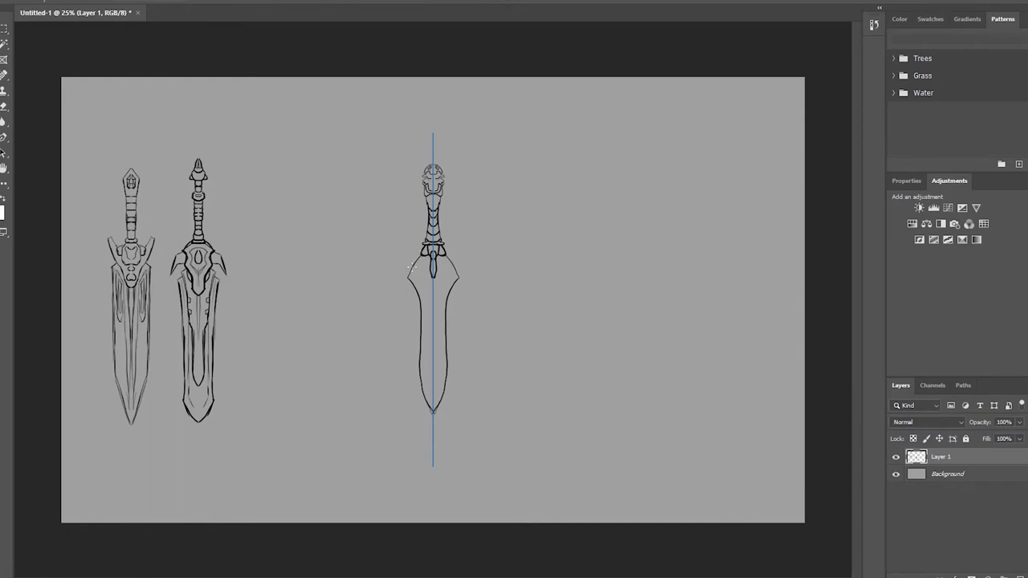
Ink the third sword's central fuller and inner blade lines, plus ornamental marks on guard and grip
left_click_drag(422, 256, 406, 278)
left_click_drag(418, 275, 427, 369)
left_click_drag(426, 296, 430, 391)
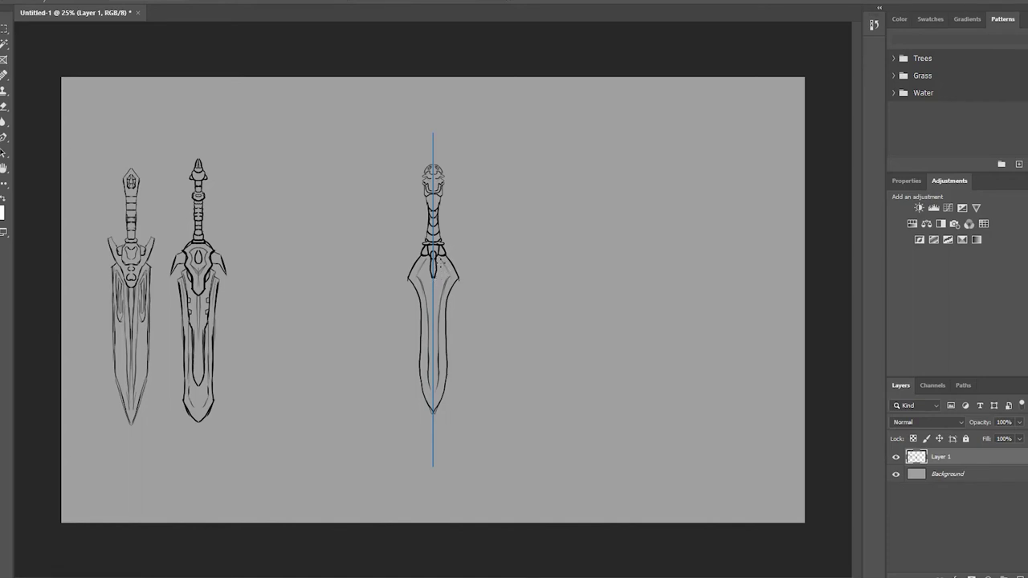
mouse_move(441, 262)
left_mouse_down()
mouse_move(434, 323)
mouse_move(437, 313)
left_mouse_up()
left_click_drag(435, 319, 434, 393)
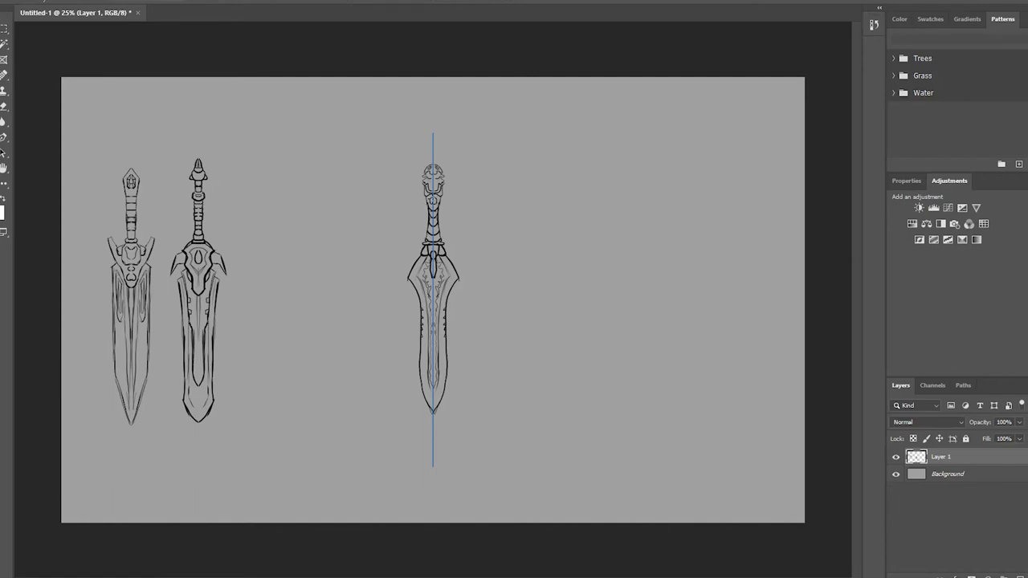
left_click_drag(431, 196, 437, 204)
Select the third sword on Layer 1 and shift it left beside the others
left_click(230, 101)
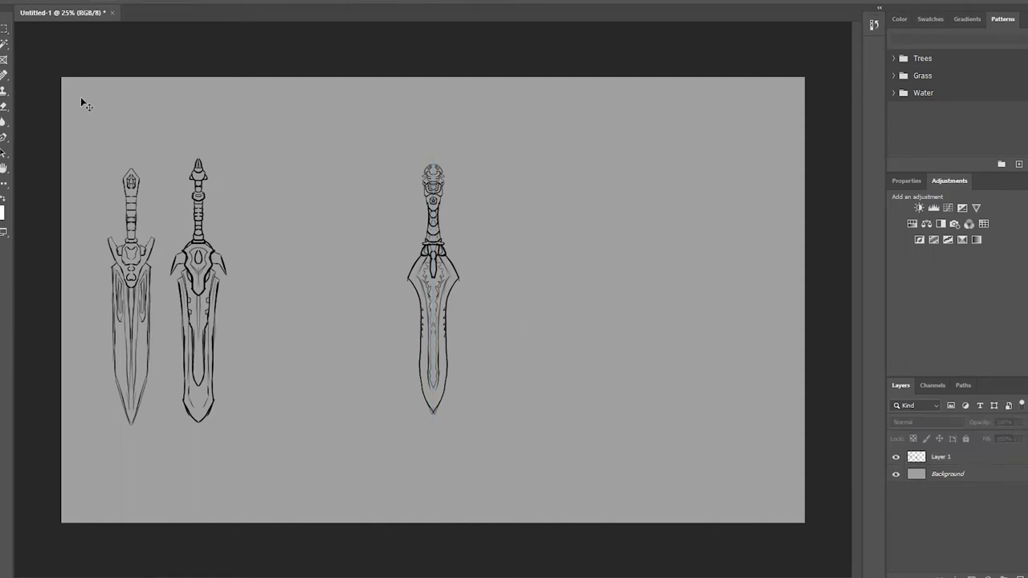
left_click(4, 29)
left_click_drag(299, 97, 567, 445)
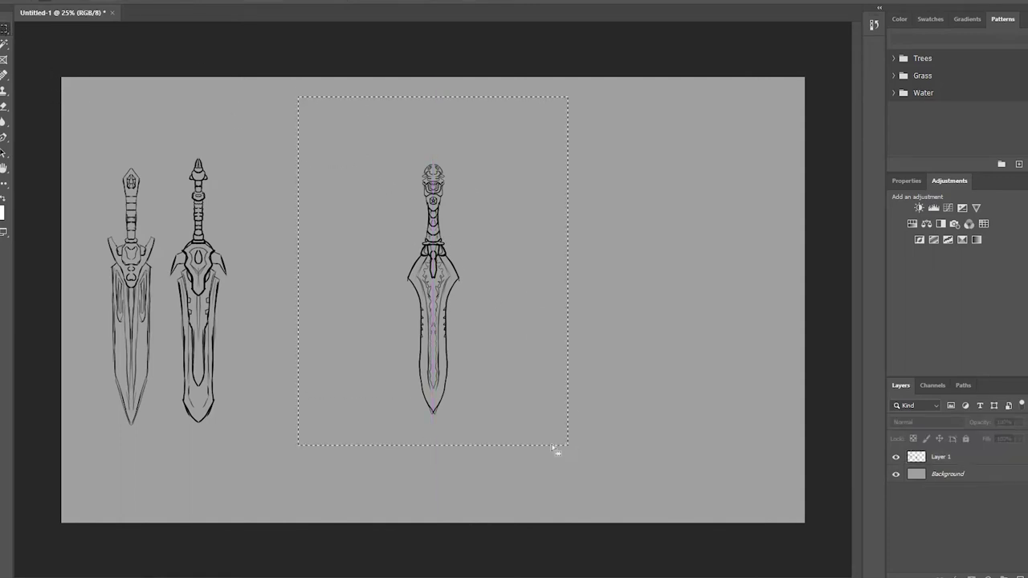
left_click(4, 30)
left_click(362, 241)
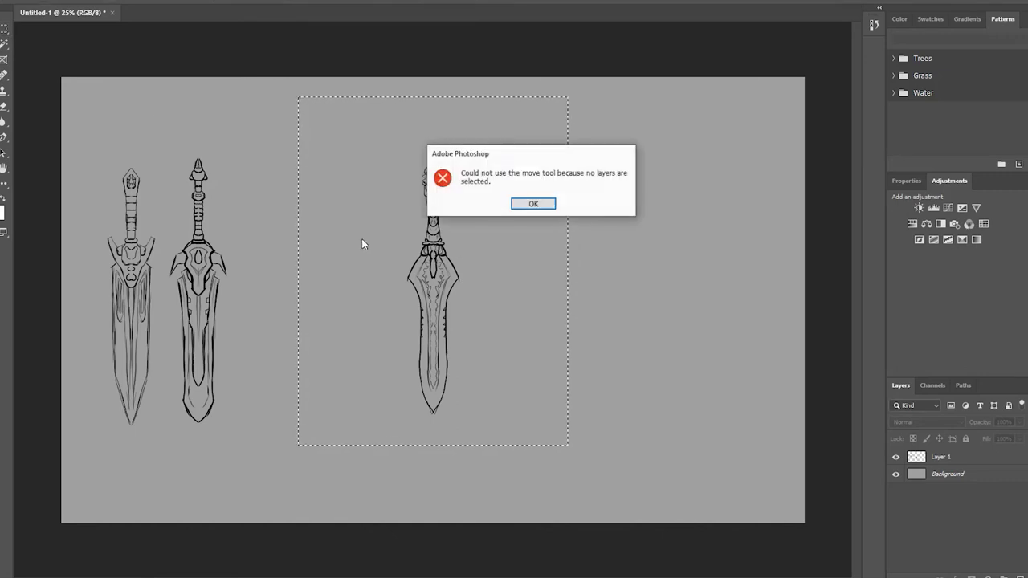
left_click(527, 204)
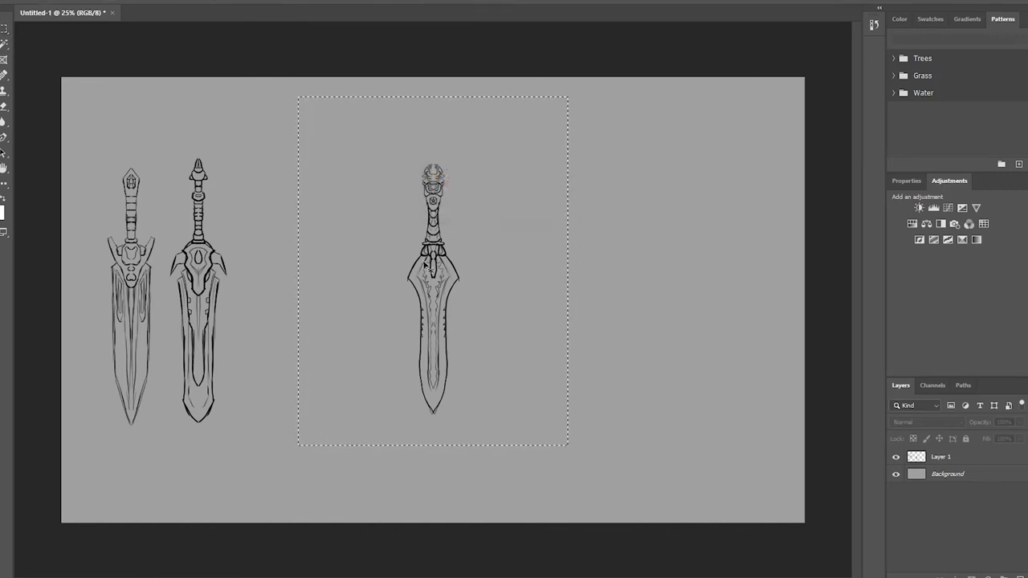
left_click(404, 259)
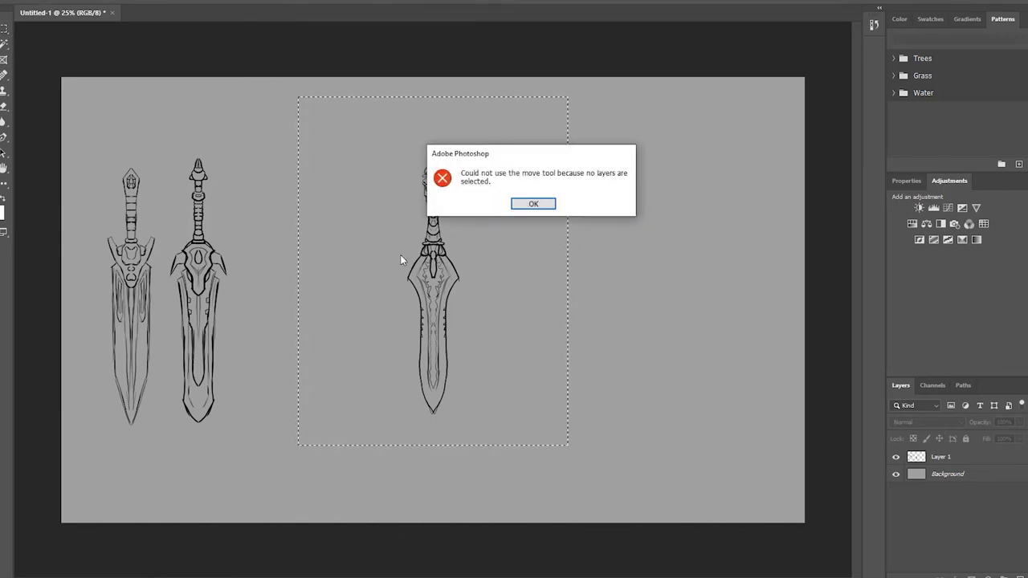
left_click(533, 203)
left_click(935, 456)
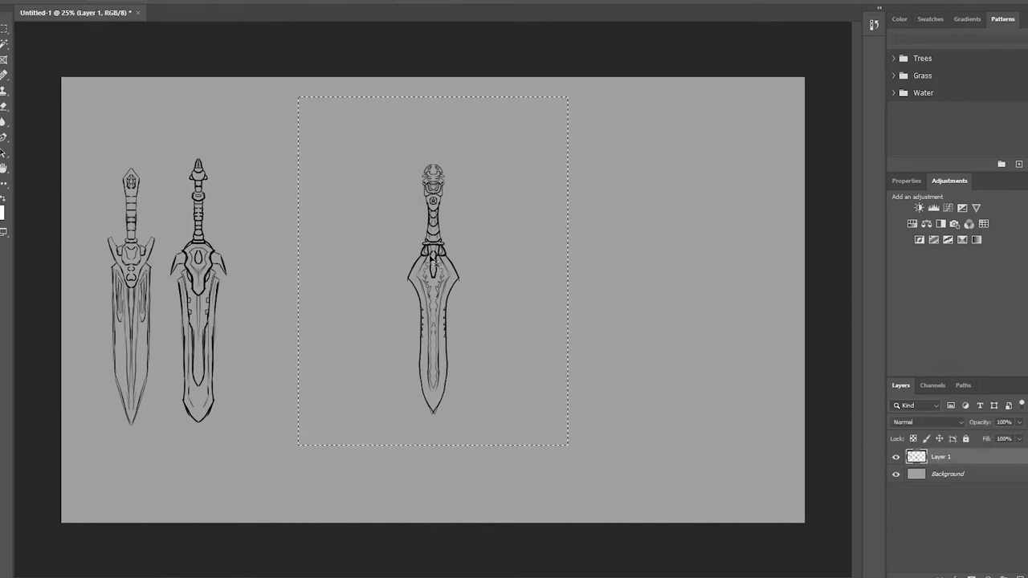
left_click_drag(418, 259, 246, 263)
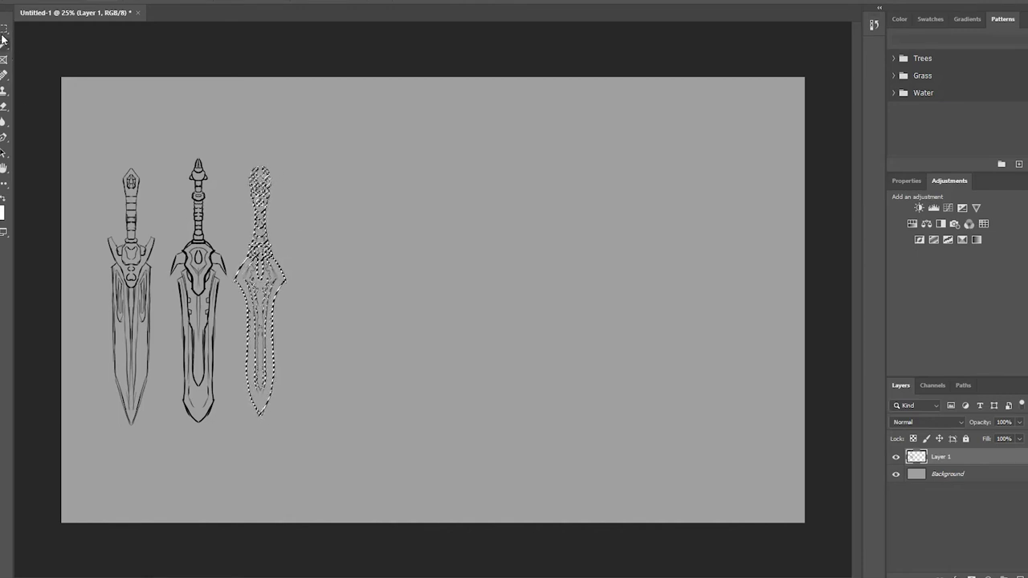
Scale up all three swords together and centre them on the canvas
key("ctrl+d")
left_click_drag(76, 117, 373, 474)
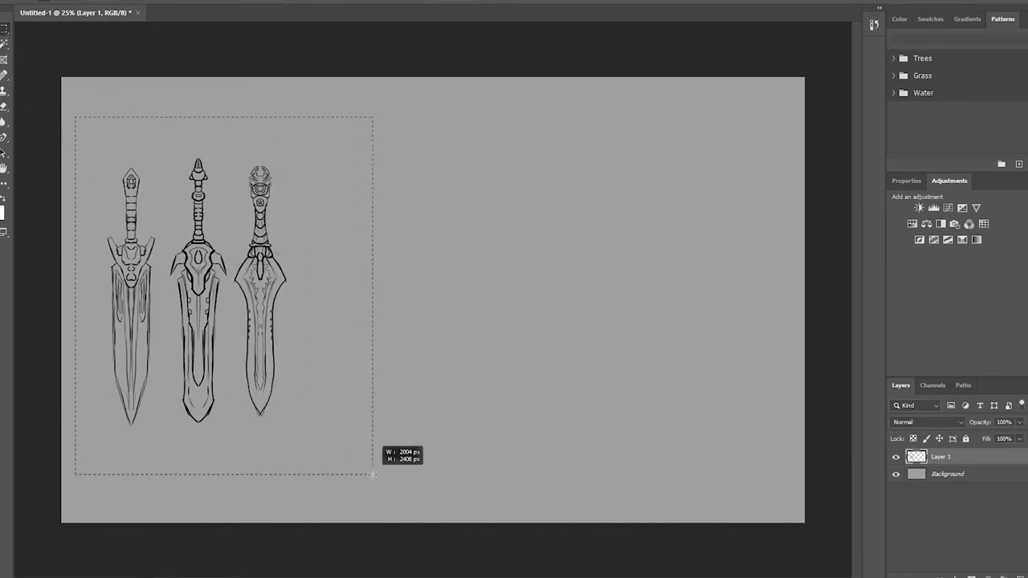
key("ctrl+t")
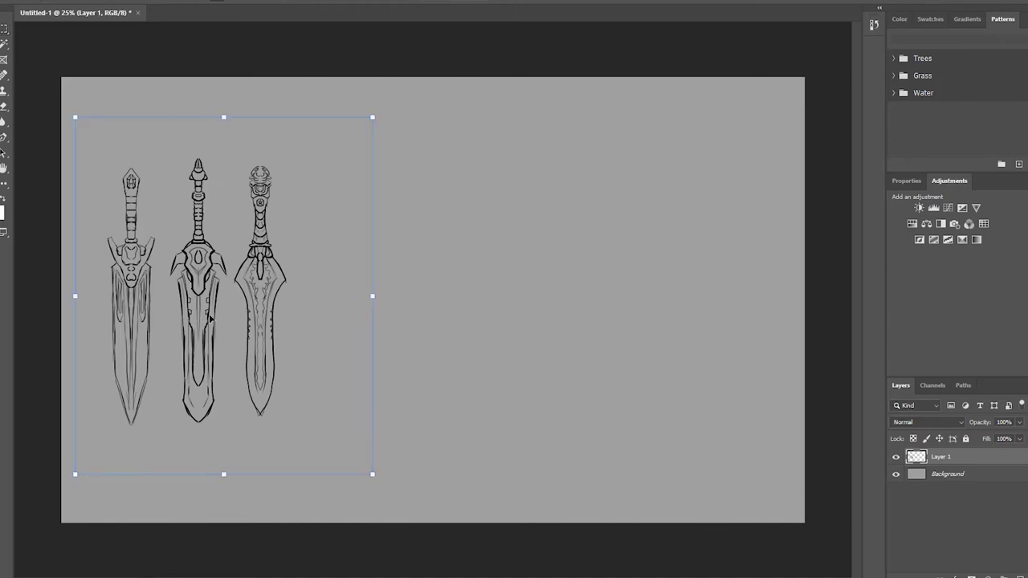
mouse_move(216, 311)
left_mouse_down()
mouse_move(387, 308)
mouse_move(410, 286)
left_mouse_up()
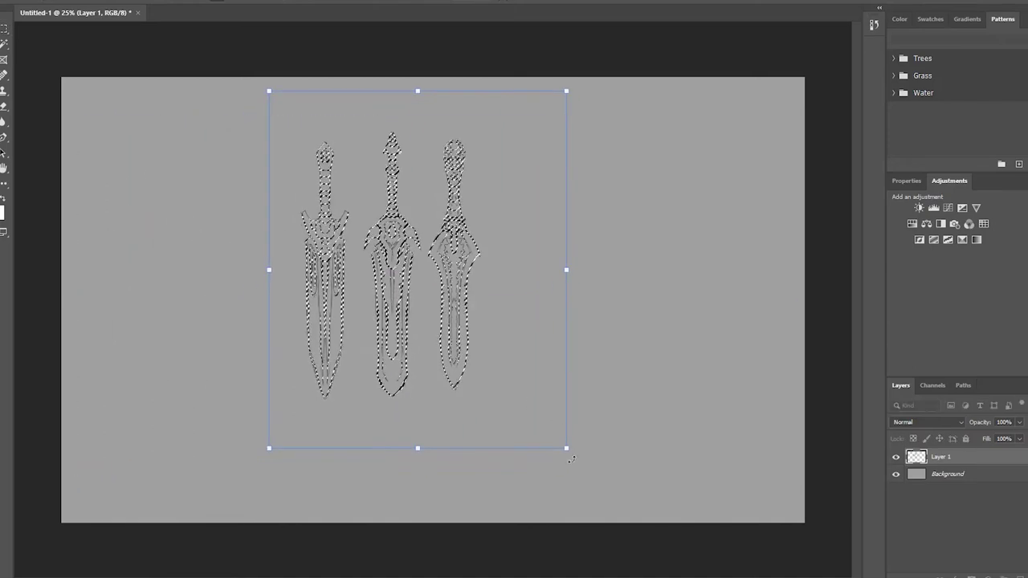
left_click_drag(567, 448, 644, 545)
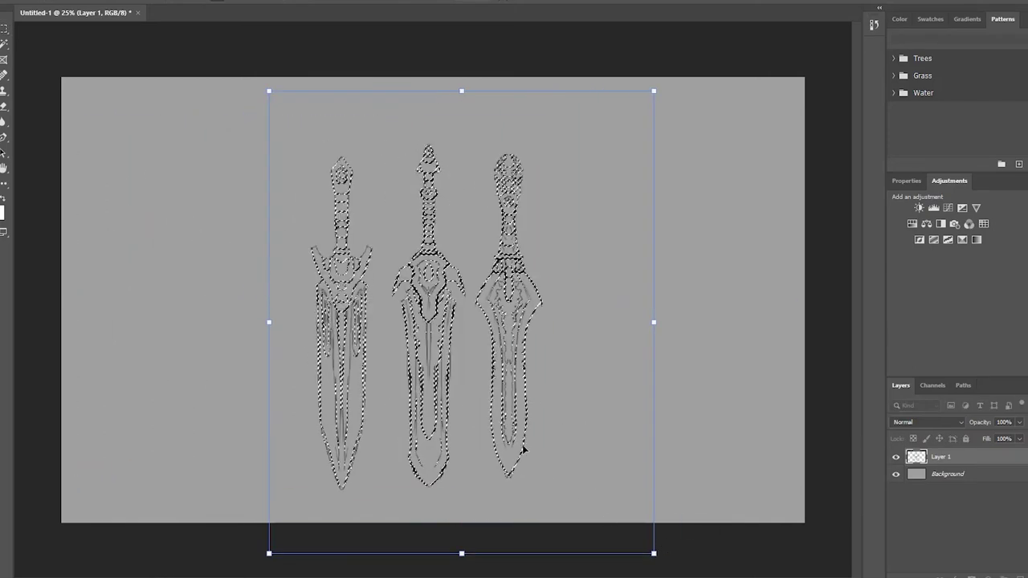
mouse_move(522, 447)
left_mouse_down()
mouse_move(508, 433)
mouse_move(520, 427)
left_mouse_up()
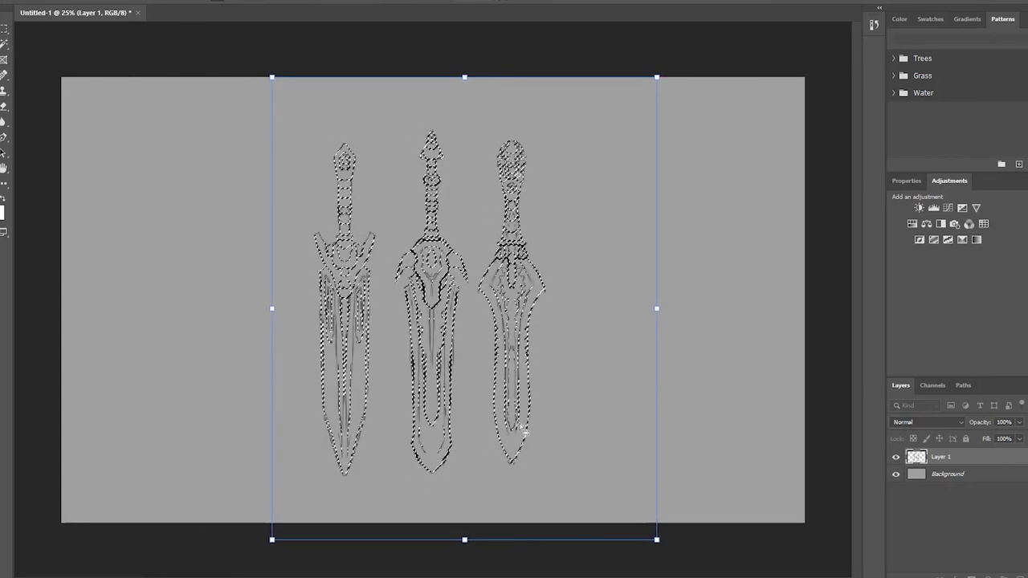
key("Return")
key("ctrl+d")
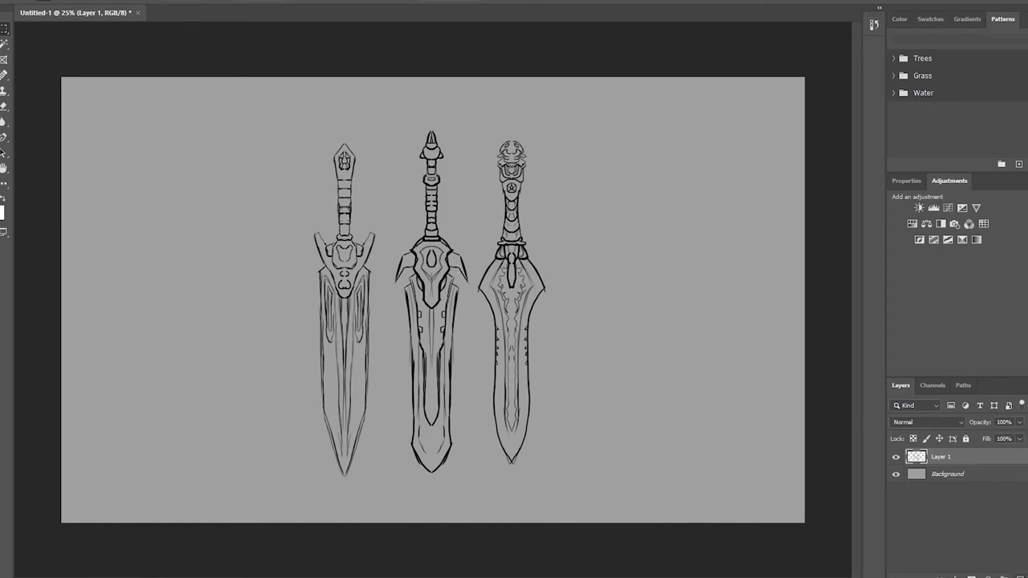
Add Layer 2 beneath the line art and lower Layer 1's opacity to fade it
left_click(1004, 575)
left_click_drag(939, 456, 939, 482)
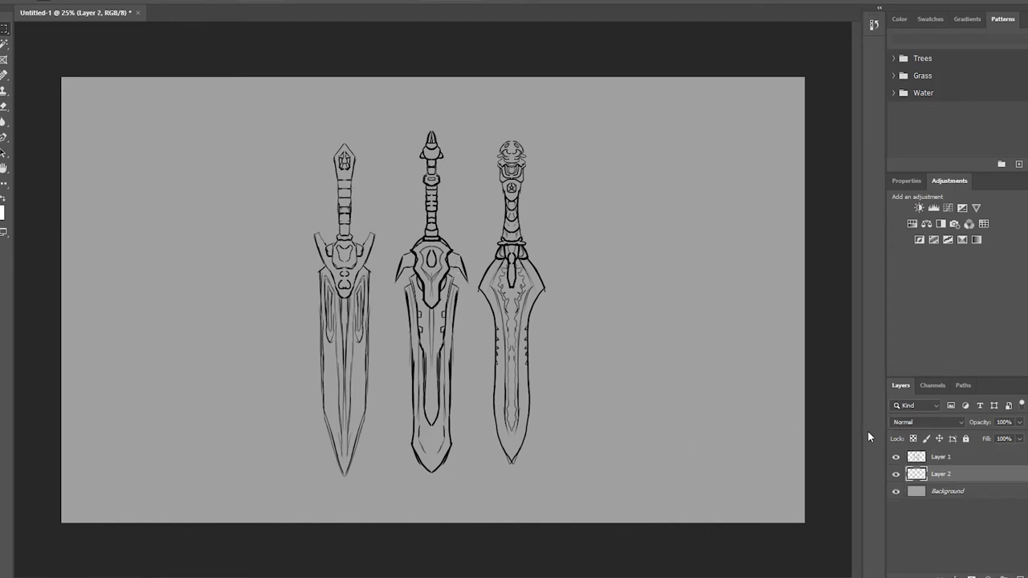
left_click(999, 458)
left_click(1019, 422)
left_click_drag(1020, 438, 991, 438)
left_click(942, 474)
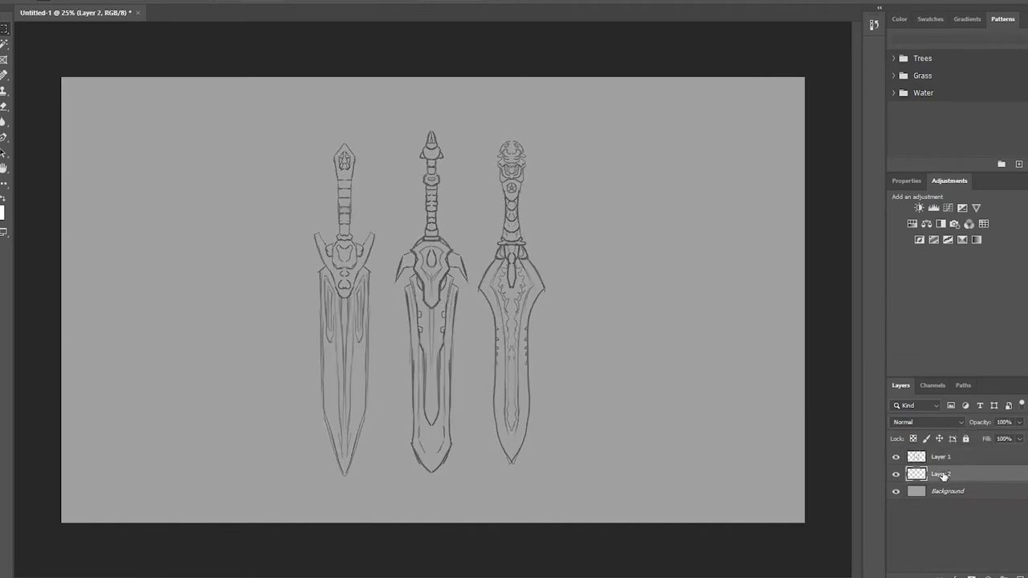
Turn symmetry painting off
left_click_drag(432, 242, 433, 424)
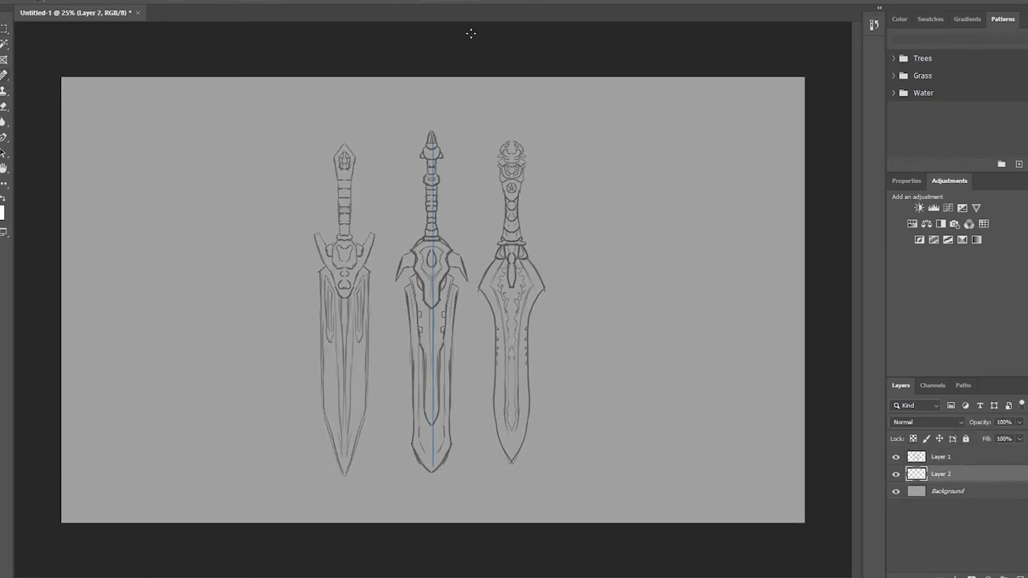
left_click(500, 2)
left_click(523, 10)
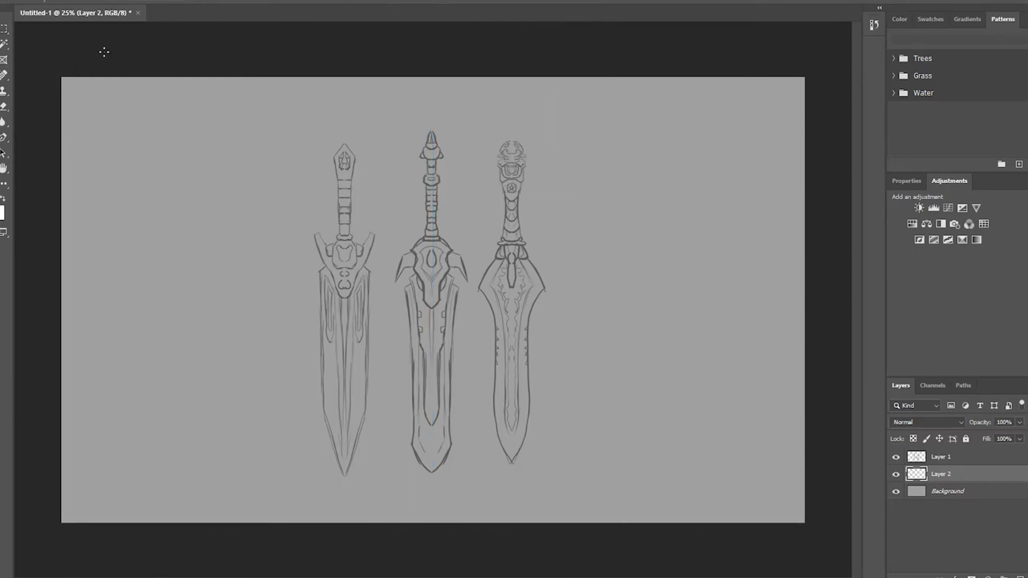
Choose the Soft Round Pressure Size brush in black and adjust its size
left_click(42, 3)
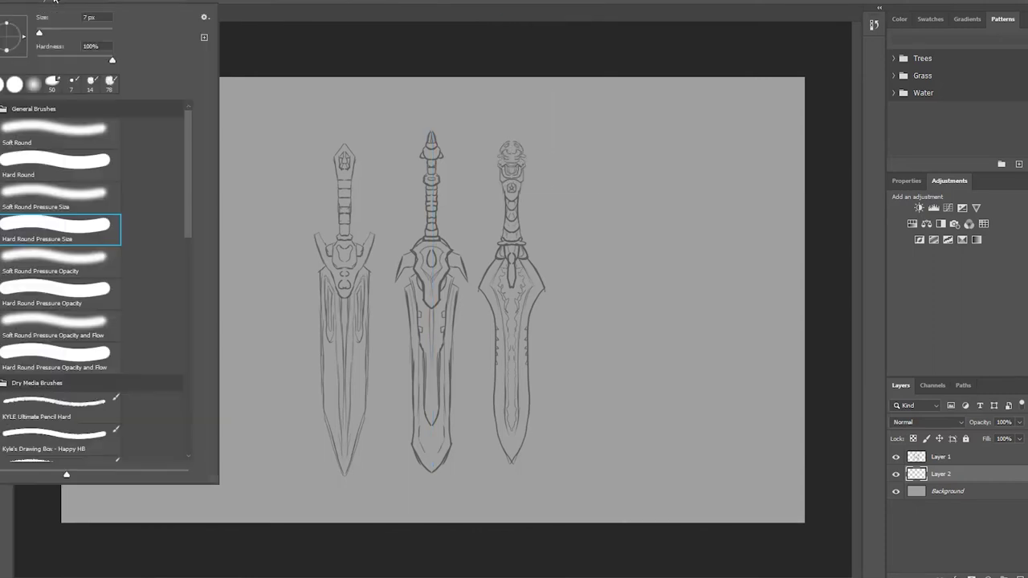
left_click(80, 198)
key("Return")
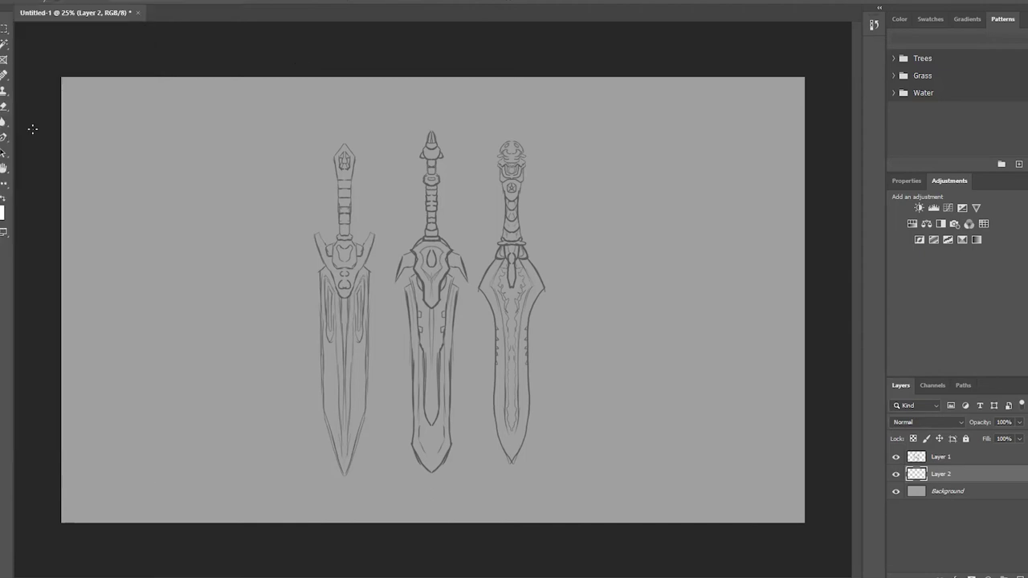
left_click(3, 210)
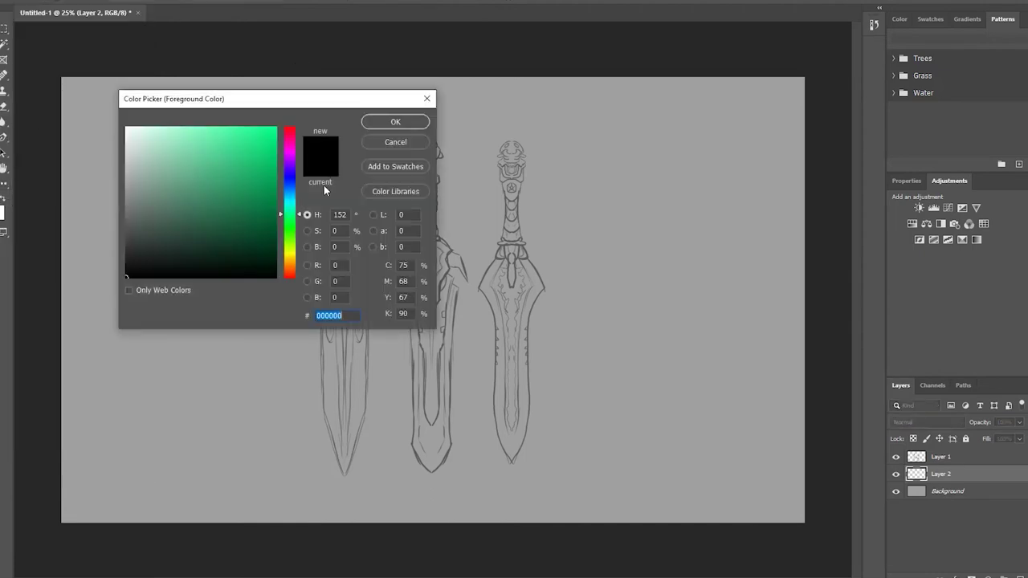
left_click(421, 120)
right_click(359, 265)
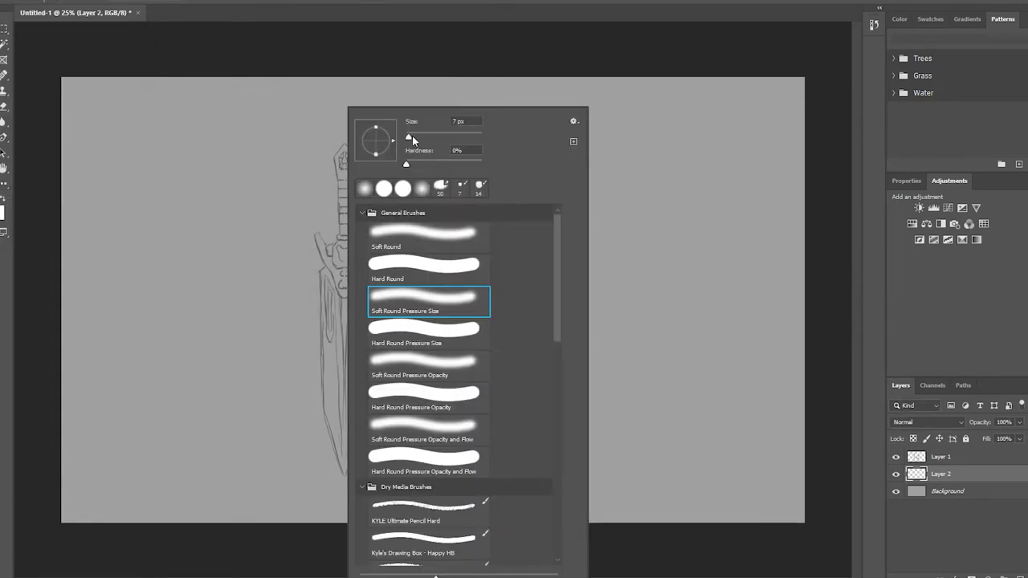
left_click_drag(411, 136, 420, 134)
key("Return")
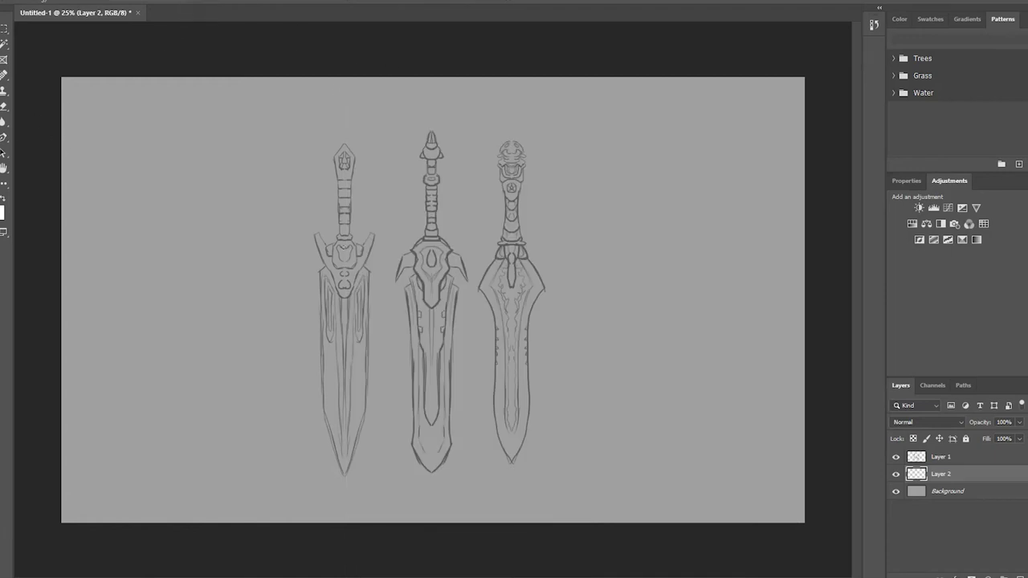
Test dark shading on the left sword's guard with soft and Hard Round brushes, then undo it
right_click(351, 246)
left_click(460, 56)
mouse_move(332, 255)
left_mouse_down()
mouse_move(339, 273)
mouse_move(329, 255)
mouse_move(342, 246)
mouse_move(343, 256)
left_mouse_up()
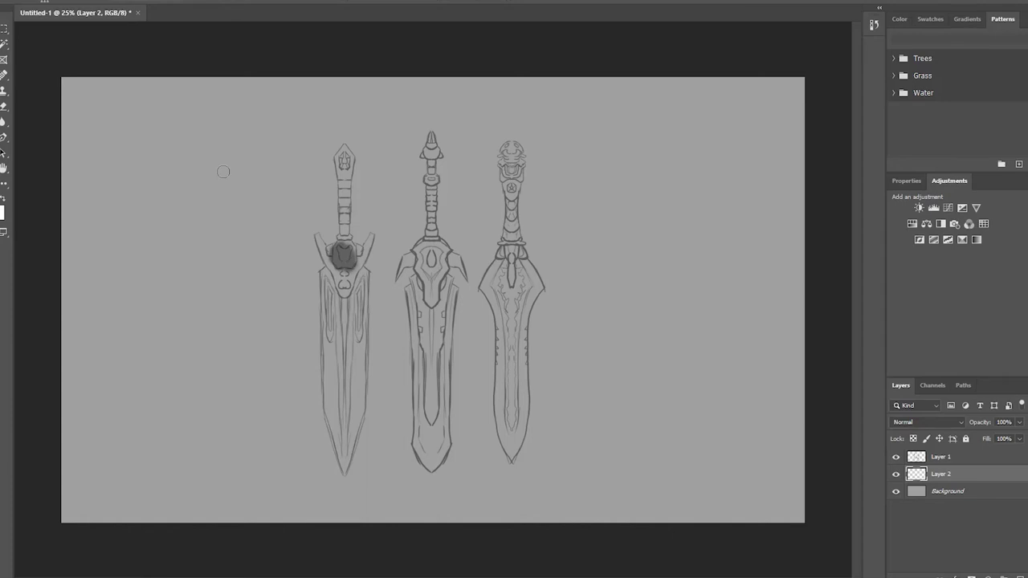
right_click(131, 184)
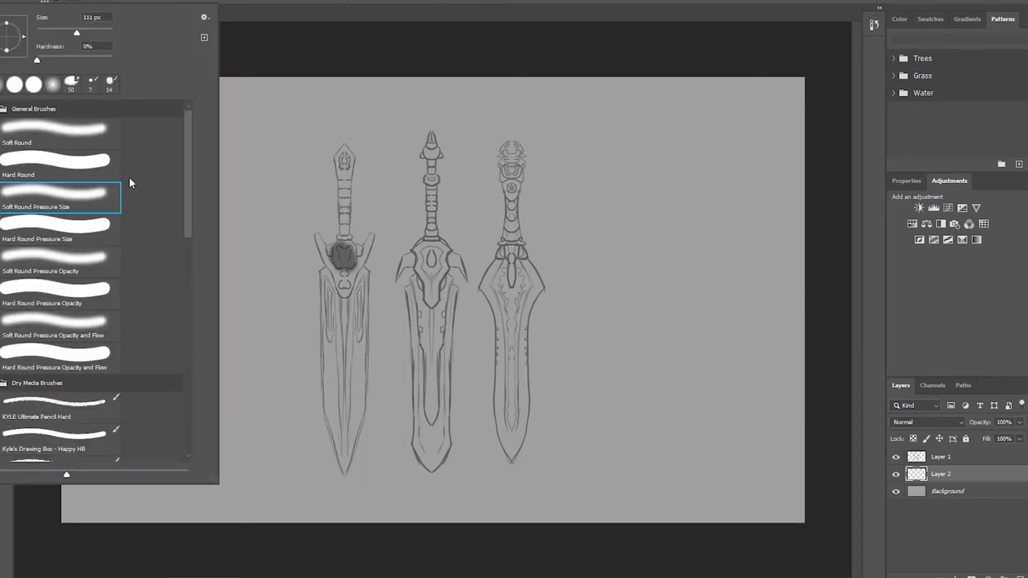
left_click(363, 50)
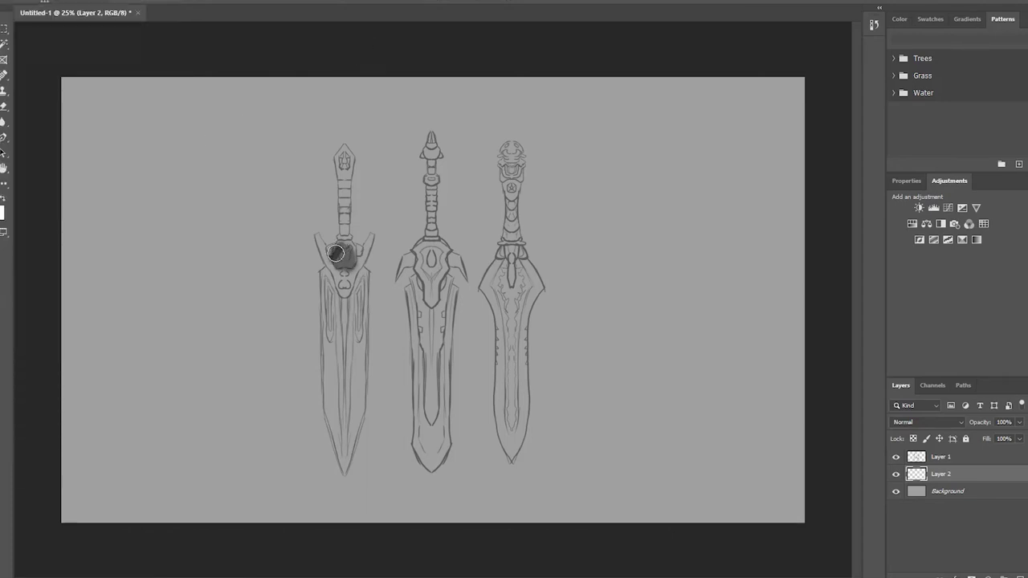
left_click_drag(339, 247, 351, 269)
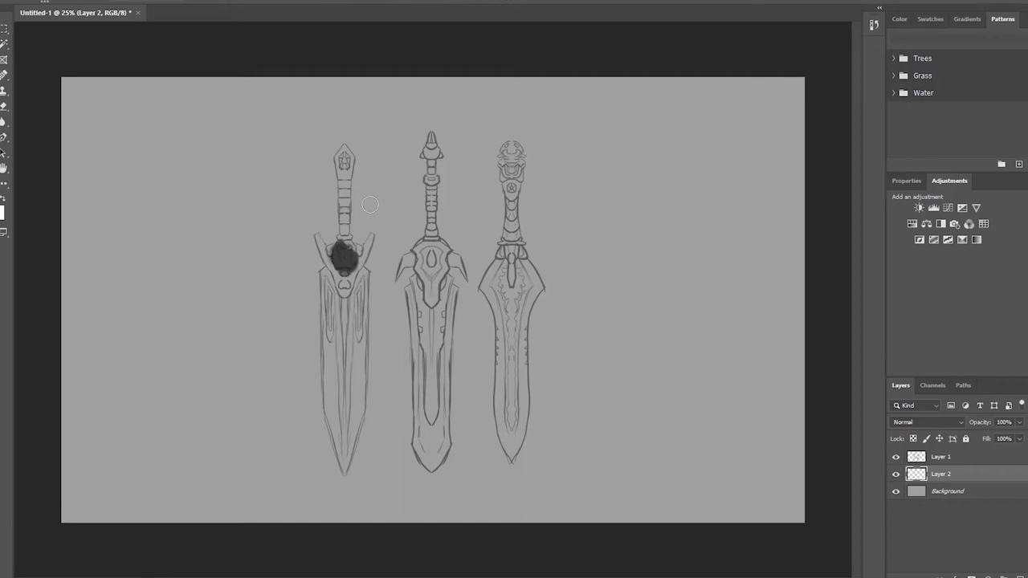
key("ctrl+z")
key("ctrl+z")
key("ctrl+z")
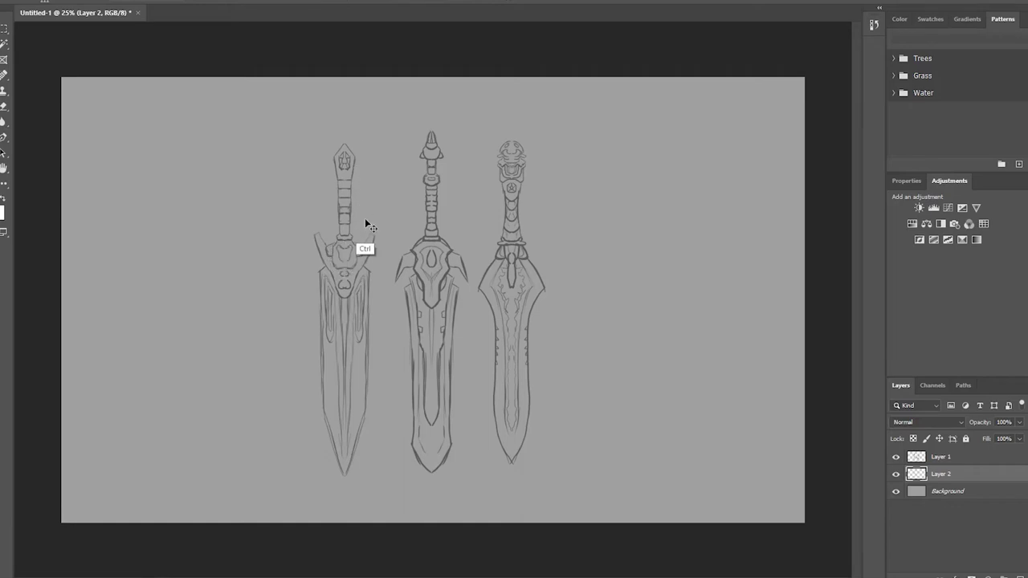
left_click(56, 4)
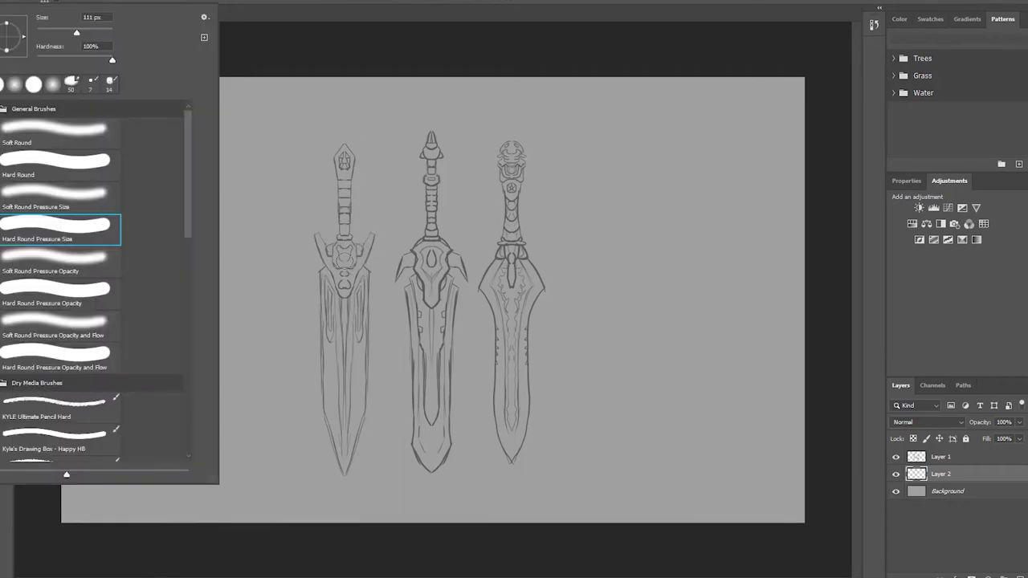
double_click(56, 228)
left_click_drag(344, 263, 332, 327)
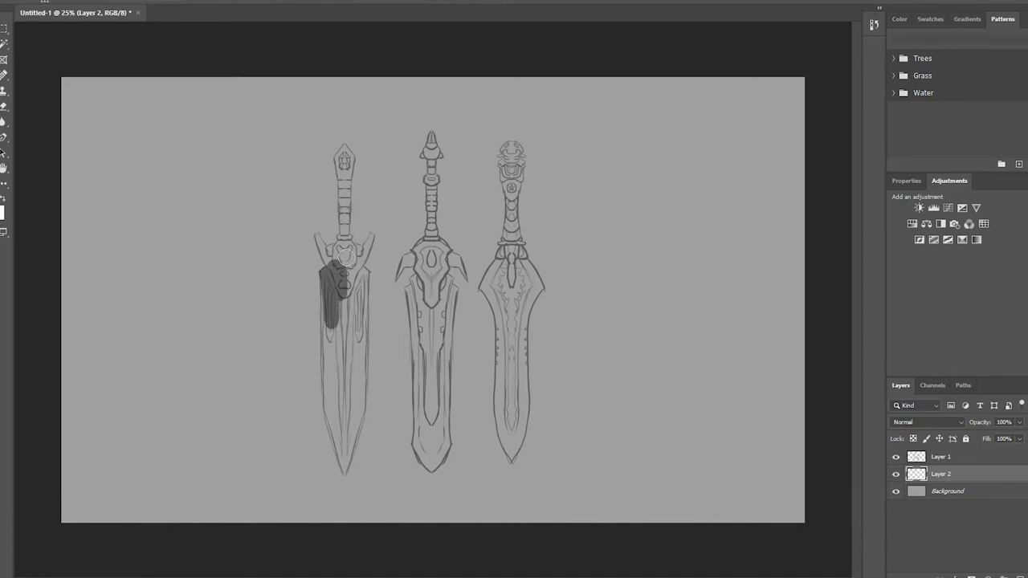
key("ctrl+z")
key("ctrl+z")
key("ctrl+z")
Set the foreground colour to neutral mid grey 7f7f7f
left_click(245, 1)
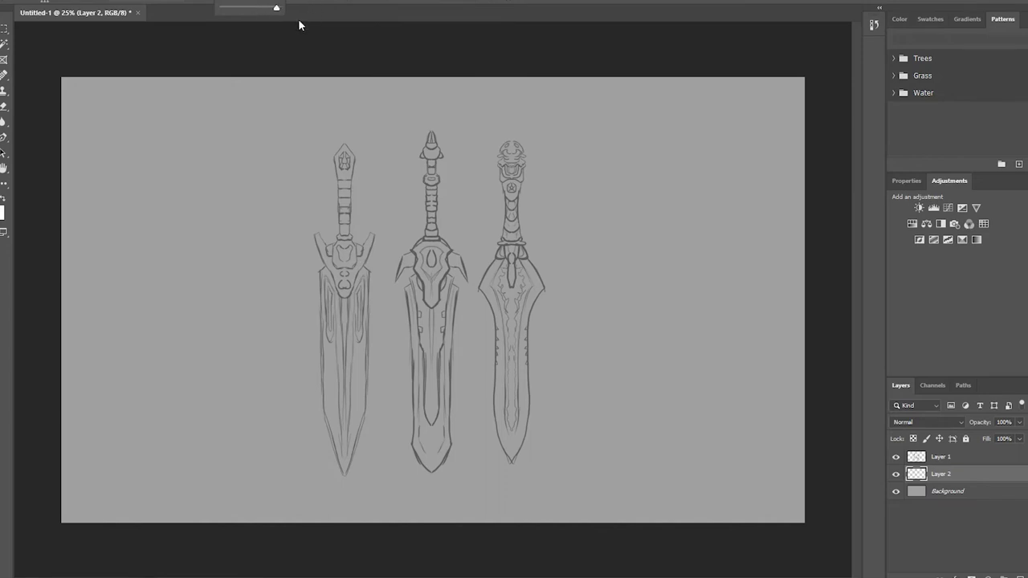
left_click(3, 212)
left_click_drag(157, 201, 115, 203)
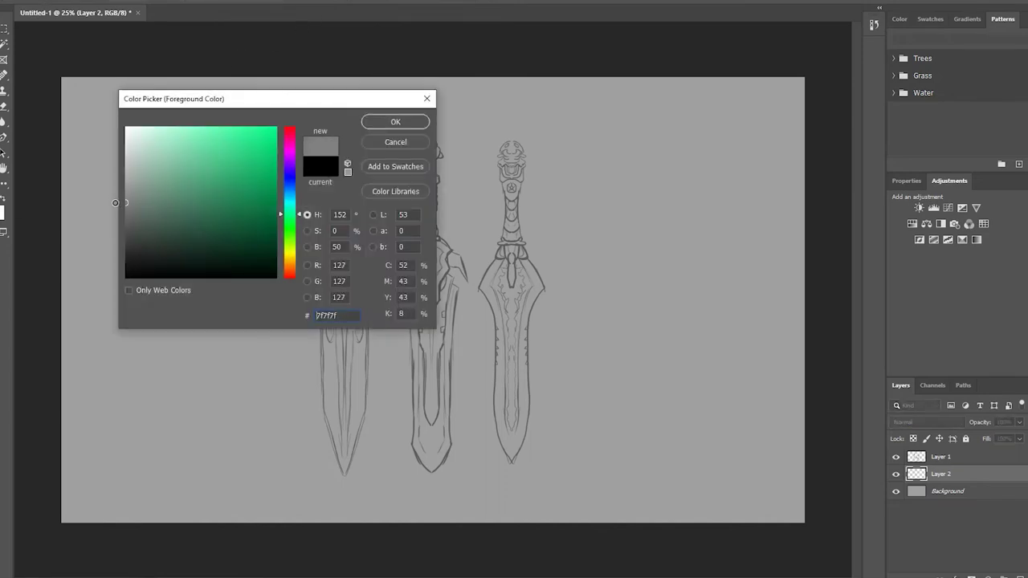
left_click(394, 122)
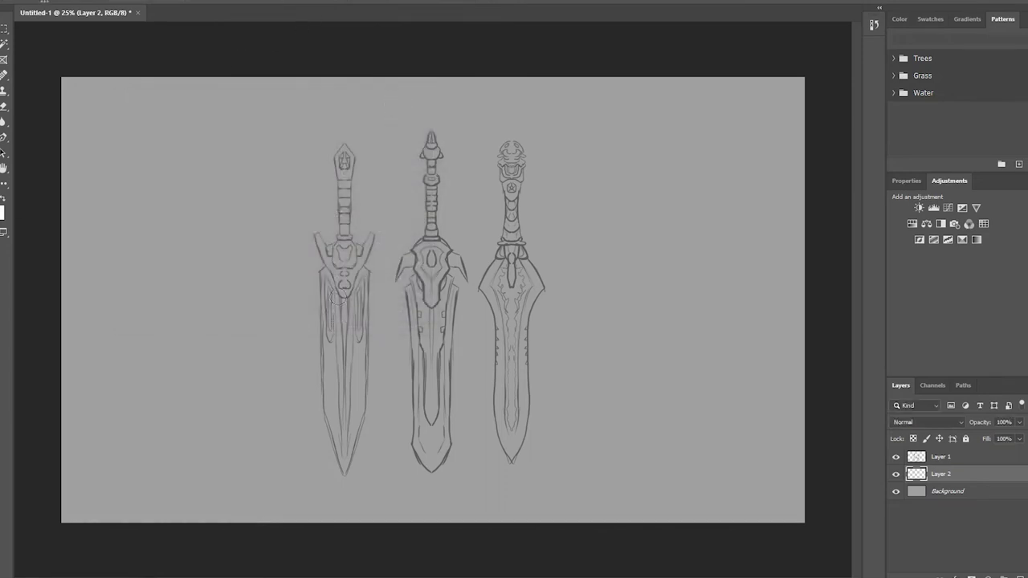
Block dark grey over the left sword's upper blade and its right edge
mouse_move(339, 296)
left_mouse_down()
mouse_move(341, 337)
mouse_move(353, 287)
mouse_move(361, 346)
mouse_move(363, 273)
mouse_move(353, 269)
mouse_move(337, 295)
mouse_move(326, 271)
mouse_move(347, 382)
left_mouse_up()
key("ctrl+z")
key("ctrl+z")
mouse_move(339, 345)
left_mouse_down()
mouse_move(352, 416)
mouse_move(358, 353)
left_mouse_up()
mouse_move(358, 405)
left_mouse_down()
mouse_move(365, 348)
mouse_move(330, 400)
mouse_move(326, 324)
mouse_move(334, 411)
left_mouse_up()
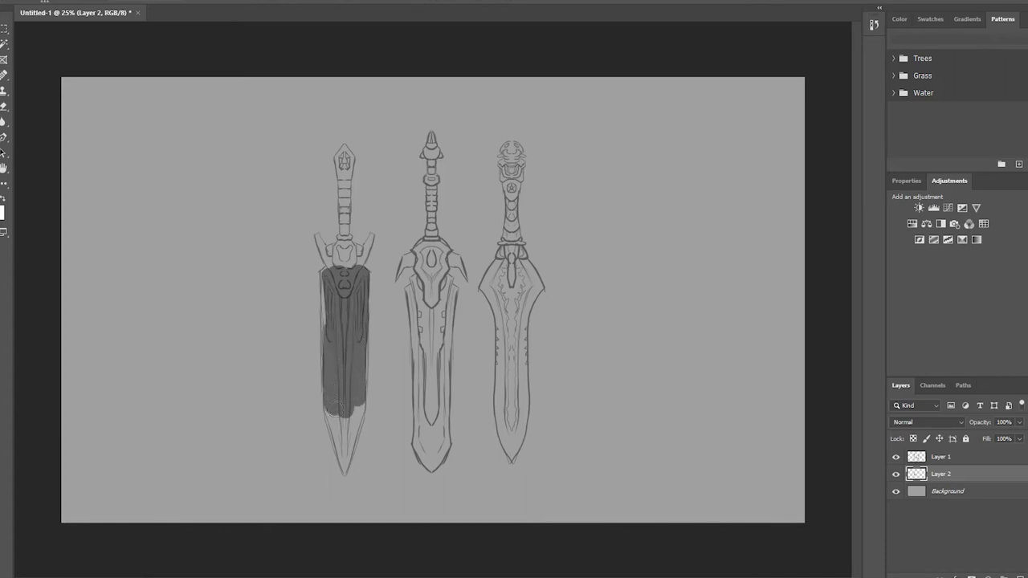
right_click(340, 385)
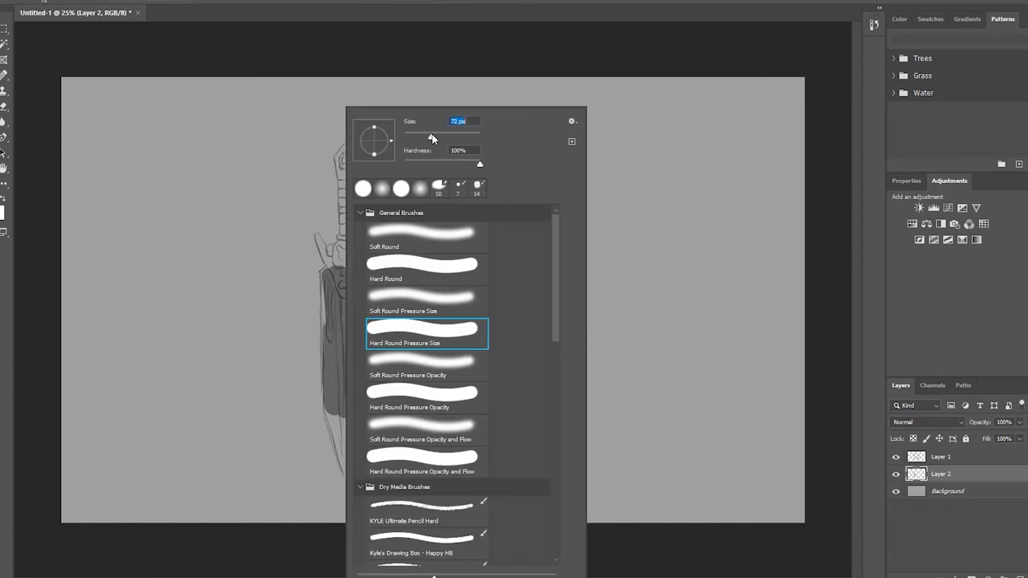
left_click(469, 48)
Fill the left sword's guard prongs and grip up to the pommel in grey
mouse_move(343, 265)
left_mouse_down()
mouse_move(348, 274)
mouse_move(345, 253)
mouse_move(336, 266)
mouse_move(338, 245)
mouse_move(332, 258)
left_mouse_up()
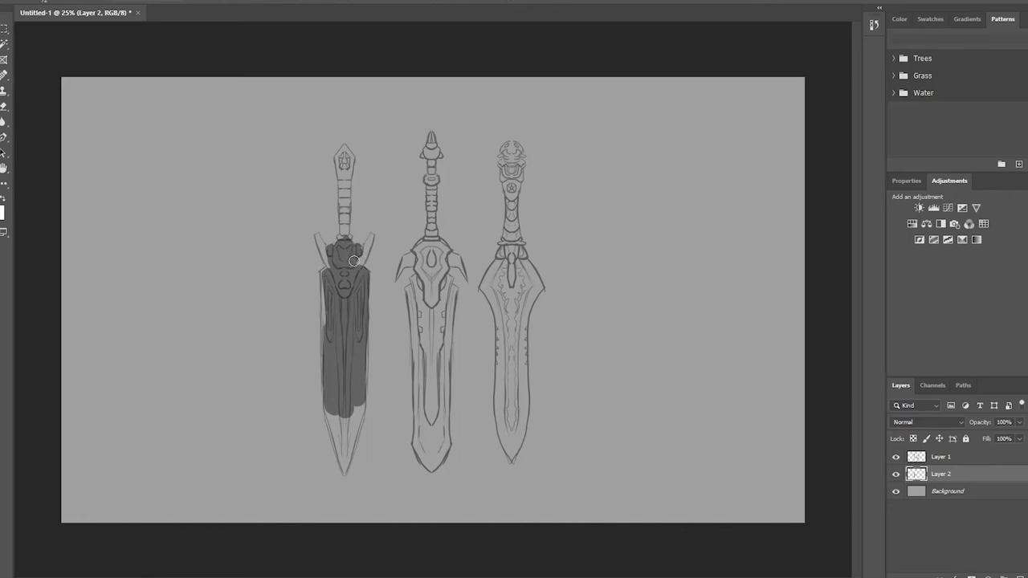
left_click_drag(353, 261, 371, 237)
left_click_drag(366, 243, 357, 253)
mouse_move(343, 223)
left_mouse_down()
mouse_move(345, 147)
mouse_move(338, 157)
left_mouse_up()
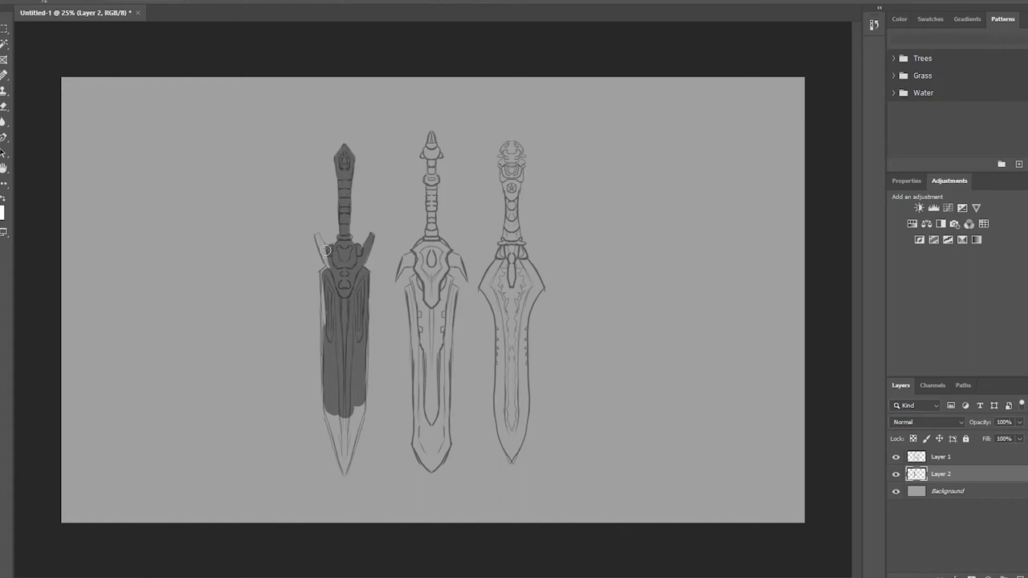
left_click_drag(315, 237, 325, 261)
Fill the left blade's left edge and lower section down to the tip
mouse_move(324, 277)
left_mouse_down()
mouse_move(348, 409)
mouse_move(333, 445)
left_mouse_up()
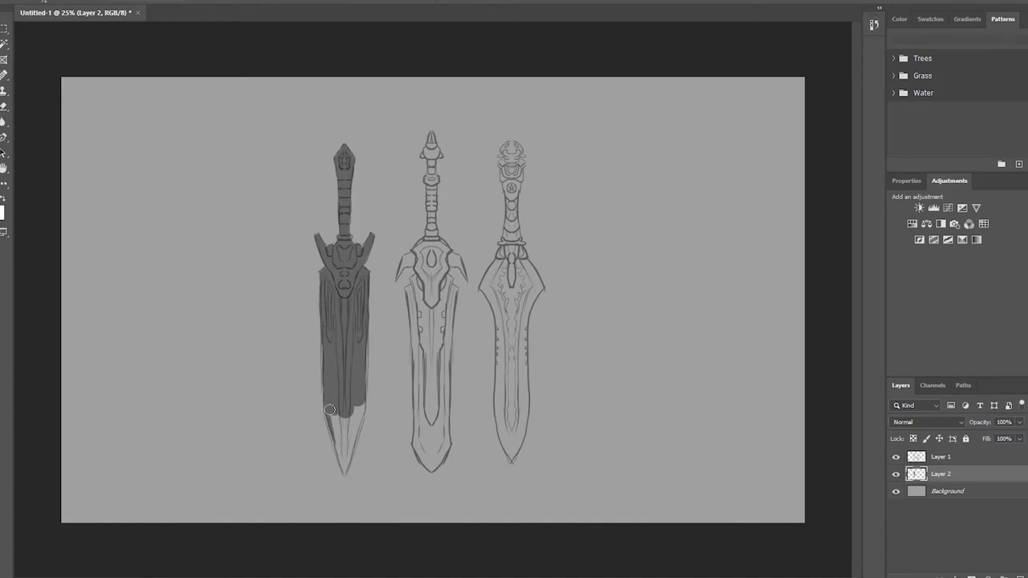
mouse_move(326, 401)
left_mouse_down()
mouse_move(346, 467)
mouse_move(342, 421)
mouse_move(360, 446)
left_mouse_up()
mouse_move(361, 398)
left_mouse_down()
mouse_move(350, 473)
mouse_move(361, 461)
mouse_move(363, 401)
left_mouse_up()
mouse_move(359, 411)
left_mouse_down()
mouse_move(350, 442)
mouse_move(339, 438)
mouse_move(343, 468)
mouse_move(356, 428)
mouse_move(344, 451)
mouse_move(336, 427)
mouse_move(345, 460)
left_mouse_up()
Fill the middle sword's guard, gem, blade centre and left blade edge in grey
mouse_move(429, 256)
left_mouse_down()
mouse_move(419, 242)
mouse_move(415, 254)
mouse_move(438, 276)
mouse_move(431, 165)
mouse_move(439, 129)
left_mouse_up()
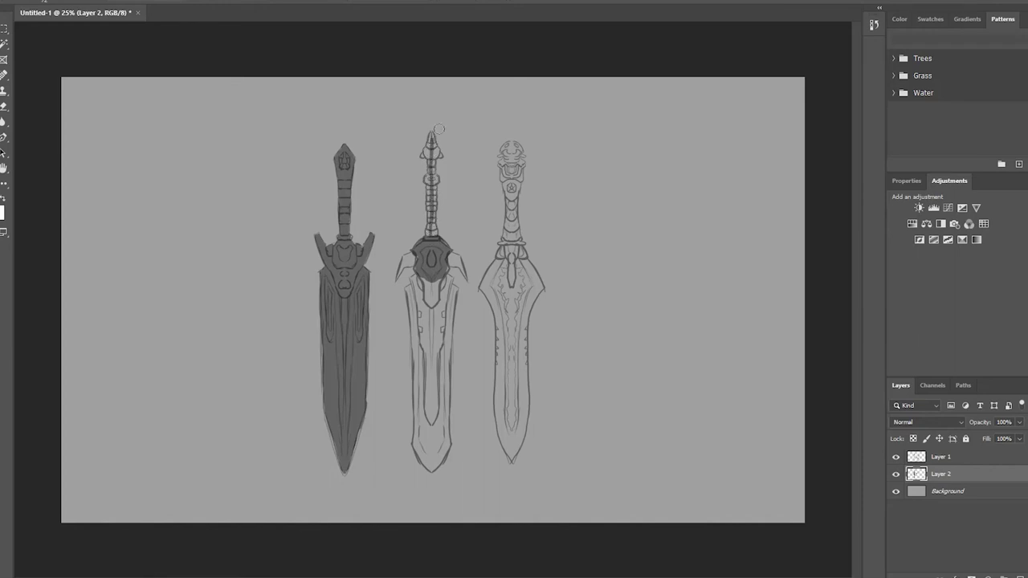
mouse_move(431, 274)
left_mouse_down()
mouse_move(426, 460)
mouse_move(417, 446)
left_mouse_up()
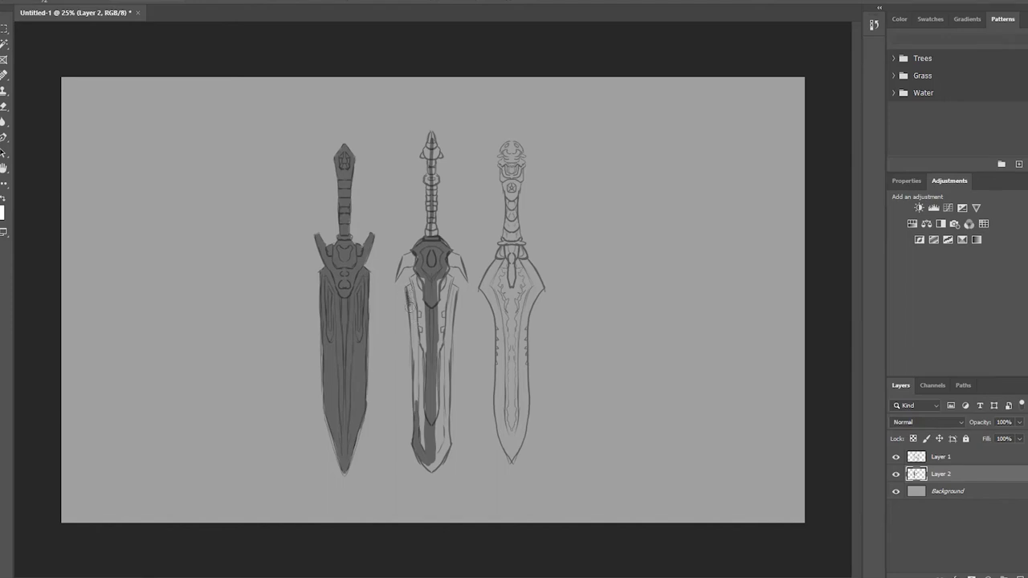
left_click_drag(407, 303, 413, 333)
left_click_drag(416, 390, 415, 413)
mouse_move(412, 295)
left_mouse_down()
mouse_move(422, 407)
mouse_move(419, 366)
left_mouse_up()
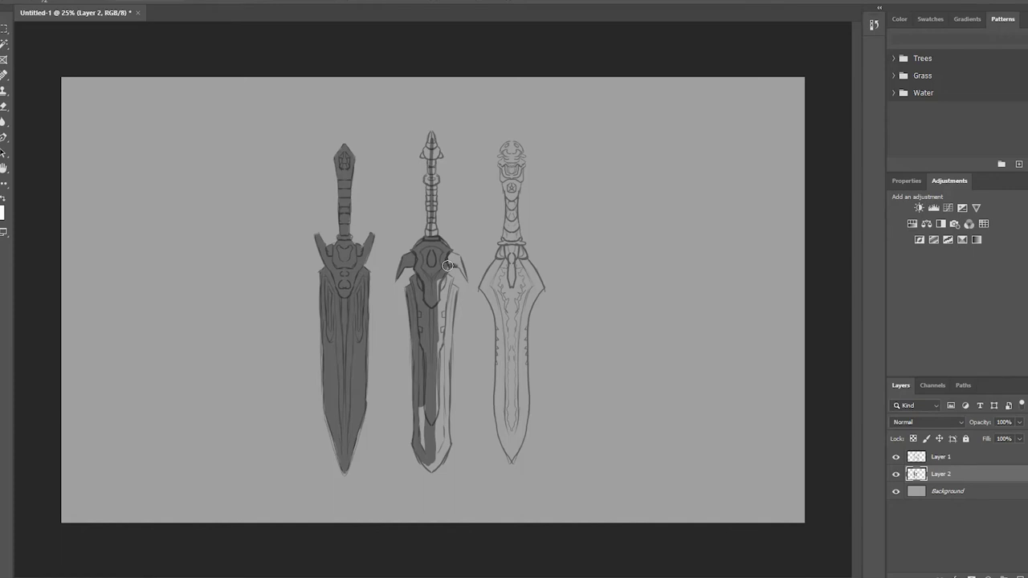
Fill the middle sword's right guard spike, right blade side and handle, covering light streaks
left_click_drag(447, 265, 464, 274)
mouse_move(438, 287)
left_mouse_down()
mouse_move(438, 305)
mouse_move(443, 277)
left_mouse_up()
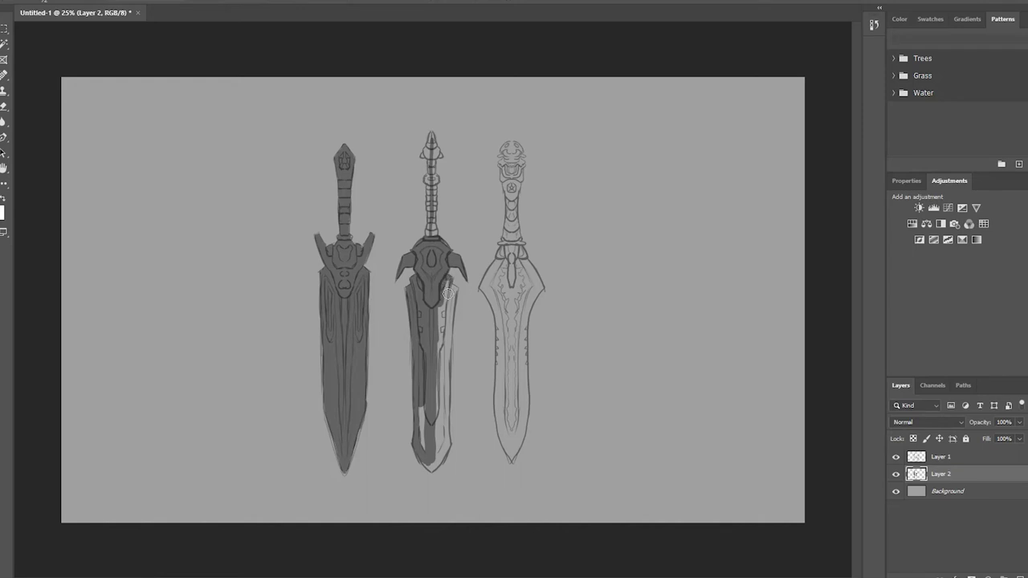
left_click_drag(450, 280, 451, 326)
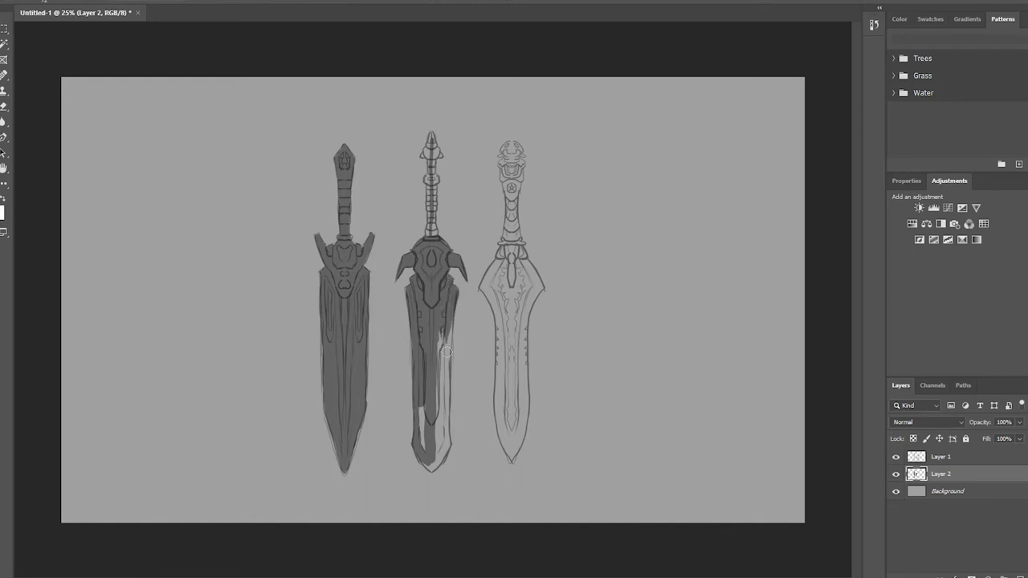
left_click_drag(451, 284, 445, 377)
left_click_drag(443, 328, 436, 405)
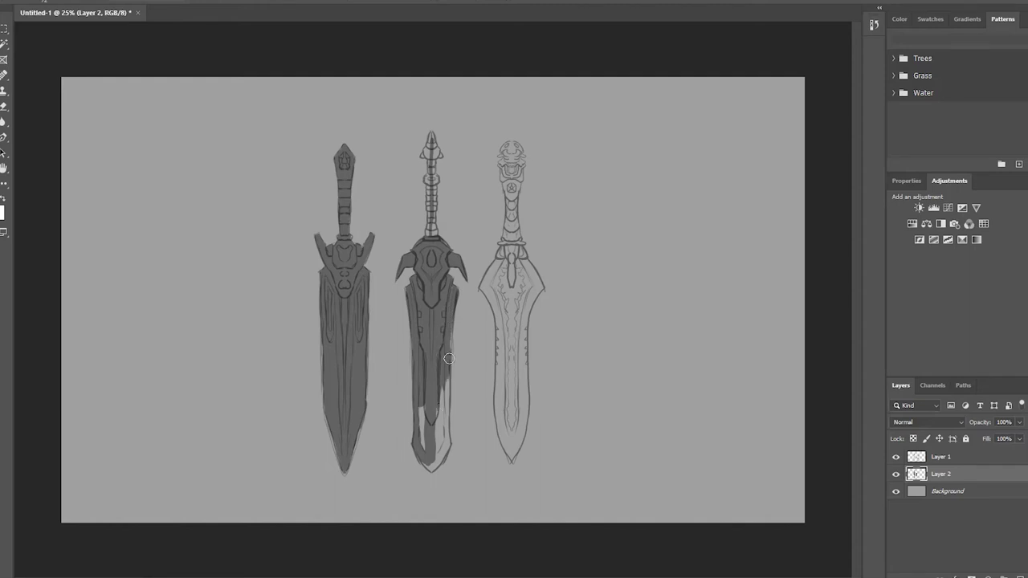
mouse_move(449, 353)
left_mouse_down()
mouse_move(448, 316)
mouse_move(445, 423)
mouse_move(443, 433)
mouse_move(437, 411)
mouse_move(419, 449)
mouse_move(432, 468)
mouse_move(445, 448)
mouse_move(446, 406)
mouse_move(433, 457)
mouse_move(447, 430)
left_mouse_up()
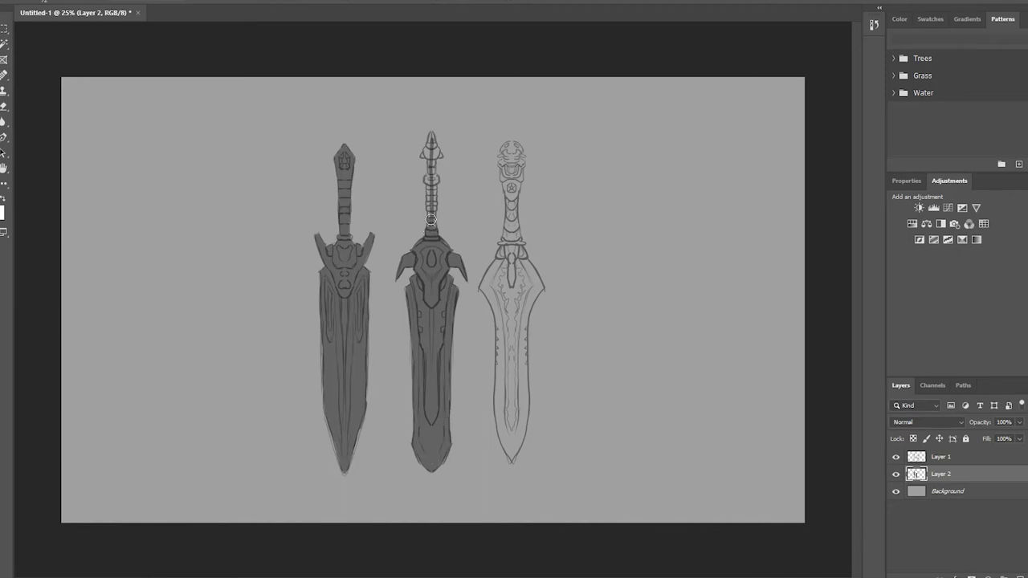
mouse_move(432, 228)
left_mouse_down()
mouse_move(432, 190)
mouse_move(432, 200)
left_mouse_up()
Finish the middle sword's upper handle and tip in dark grey
left_click_drag(432, 177, 431, 136)
left_click_drag(426, 152, 437, 154)
left_click_drag(431, 151, 432, 134)
Fill the right sword's pommel gem, grip and blade down toward the tip
left_click_drag(507, 151, 512, 223)
mouse_move(511, 181)
left_mouse_down()
mouse_move(511, 294)
mouse_move(494, 285)
mouse_move(526, 292)
mouse_move(521, 328)
left_mouse_up()
mouse_move(515, 290)
left_mouse_down()
mouse_move(511, 350)
mouse_move(490, 282)
left_mouse_up()
mouse_move(509, 350)
left_mouse_down()
mouse_move(509, 412)
mouse_move(523, 322)
left_mouse_up()
left_click_drag(507, 391, 511, 440)
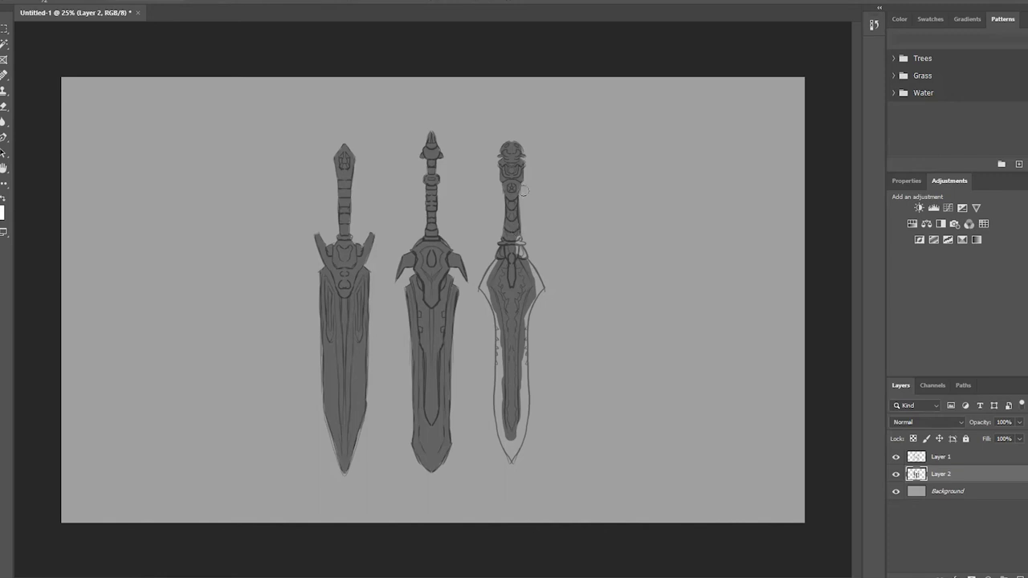
key("ctrl")
Fill the right sword's guard edges, both blade edges and pommel top
left_click_drag(481, 288, 490, 298)
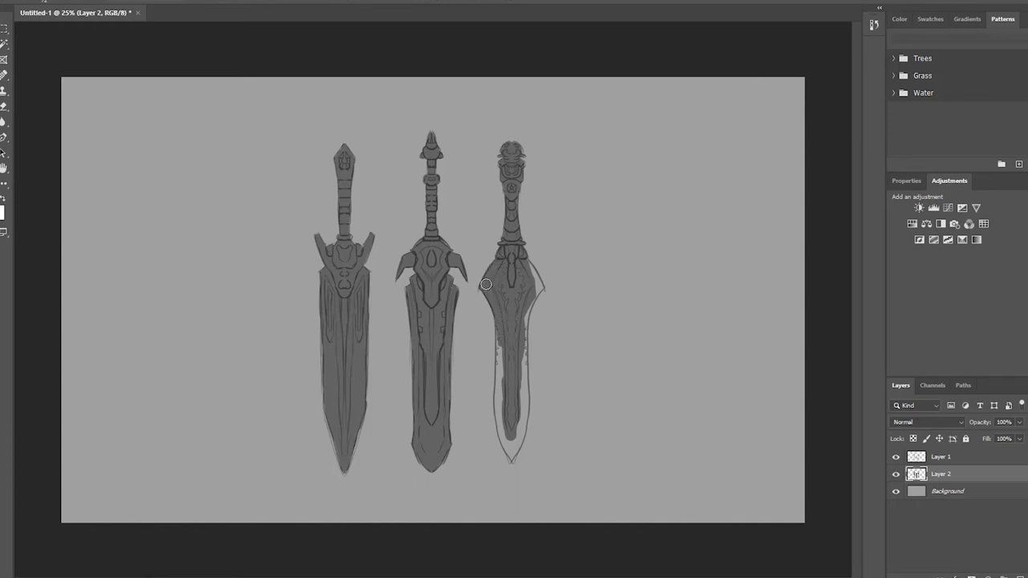
left_click_drag(500, 330, 501, 424)
left_click_drag(500, 382, 501, 438)
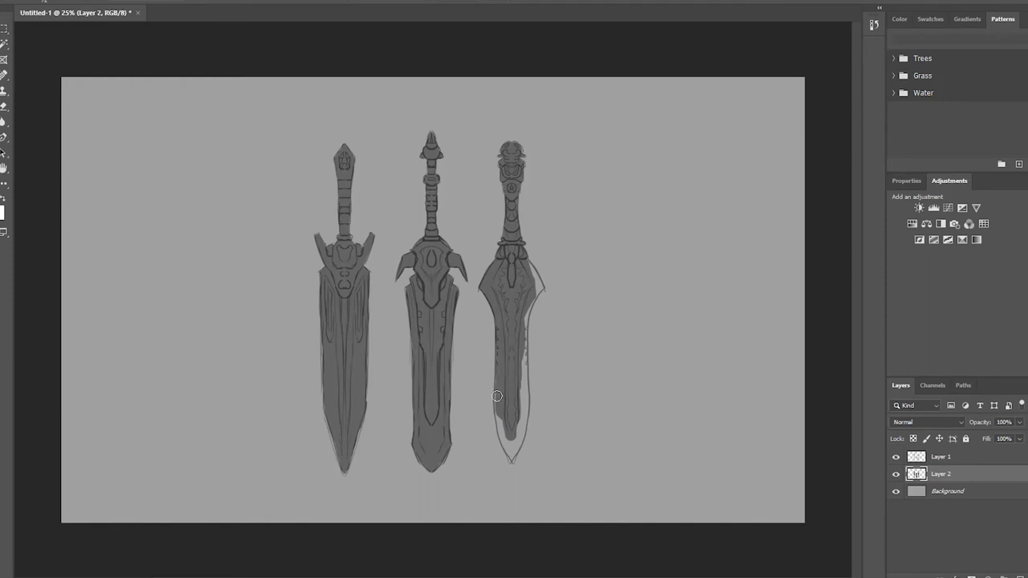
mouse_move(499, 383)
left_mouse_down()
mouse_move(511, 458)
mouse_move(516, 441)
left_mouse_up()
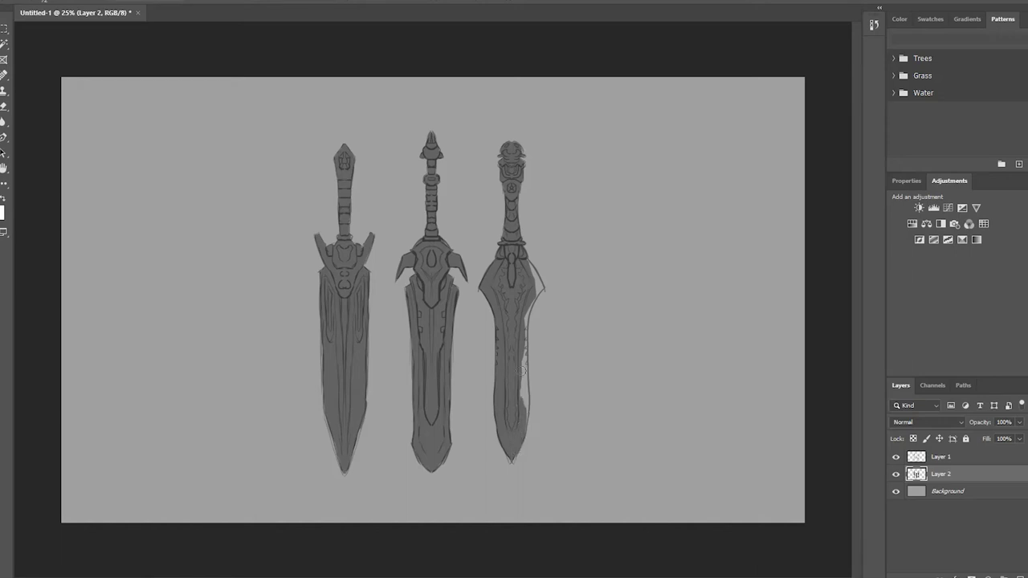
left_click_drag(521, 372, 523, 409)
mouse_move(524, 329)
left_mouse_down()
mouse_move(530, 299)
mouse_move(521, 440)
left_mouse_up()
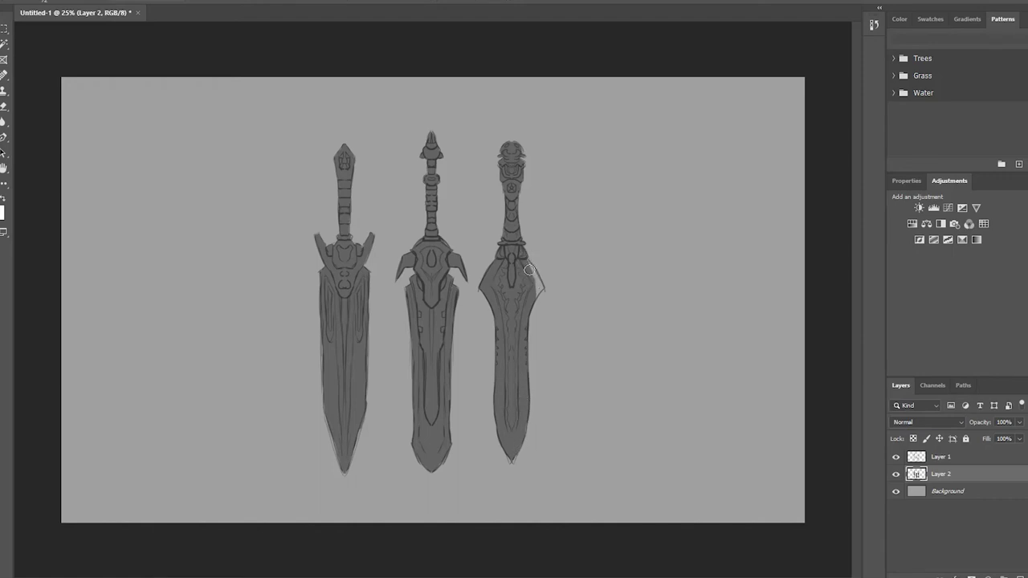
left_click_drag(540, 288, 532, 297)
left_click_drag(509, 149, 519, 150)
Rename Layer 2 to Base and Layer 1 to Sketch, and raise Sketch's opacity
double_click(944, 475)
type("Bas")
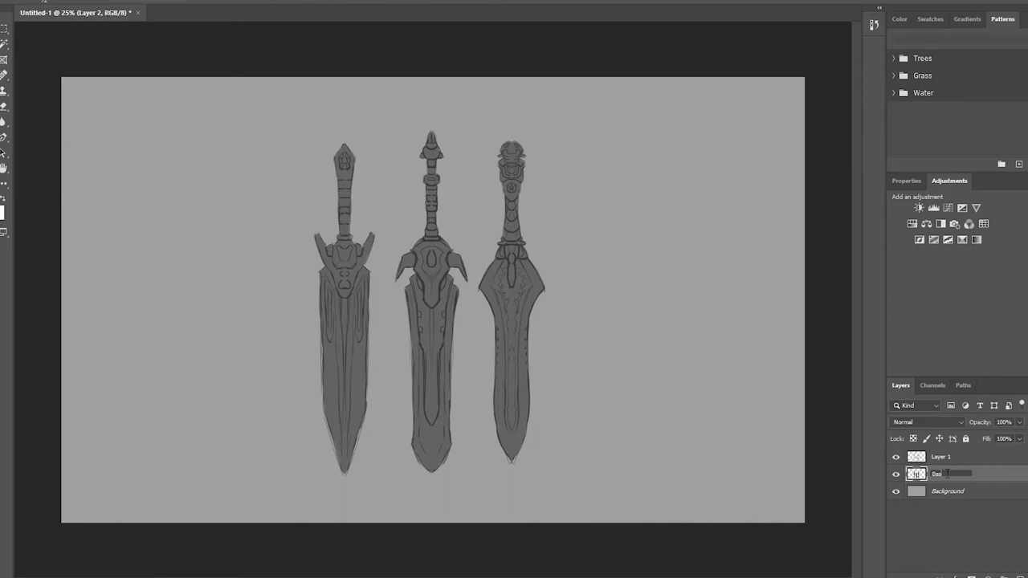
type("e")
key("Return")
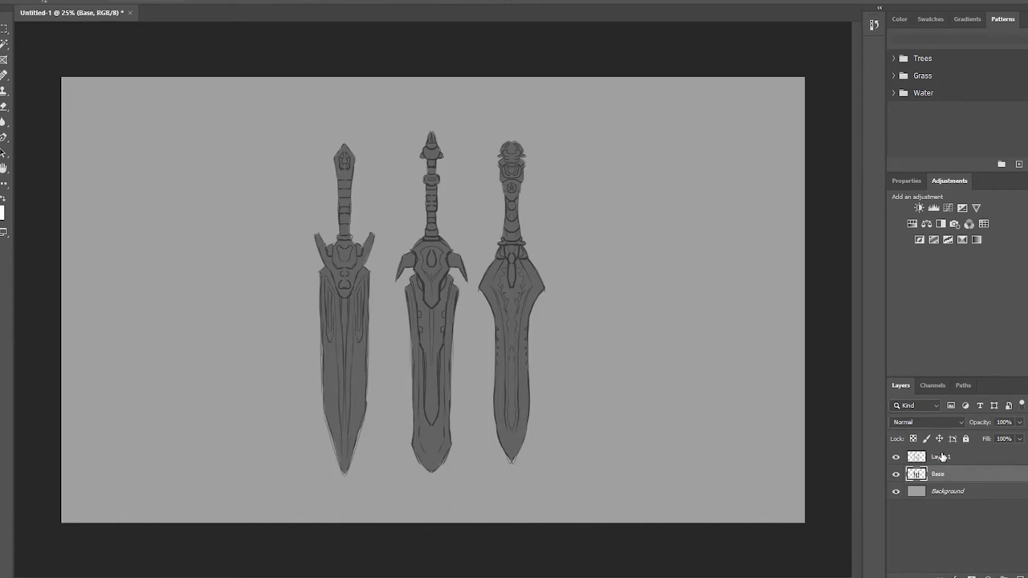
double_click(942, 456)
type("Sketch")
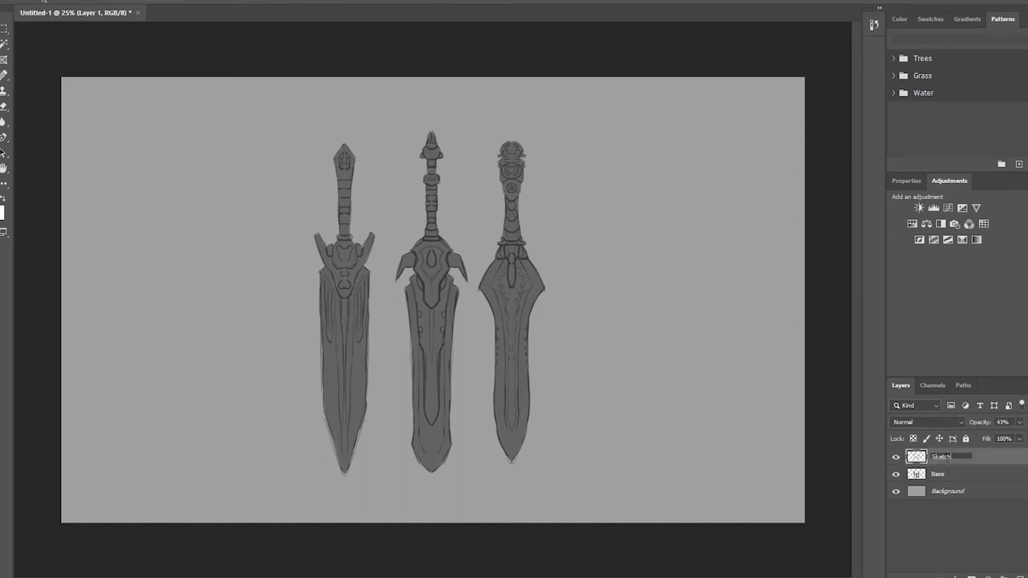
key("Return")
left_click(1019, 422)
left_click_drag(1014, 439, 1026, 439)
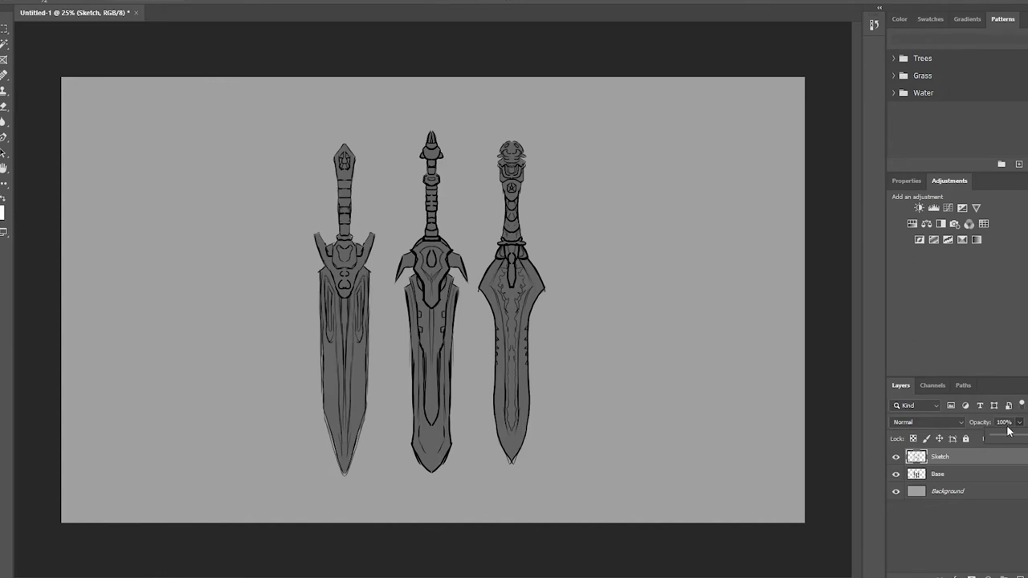
Add a new layer named Highlight above Base
left_click(991, 474)
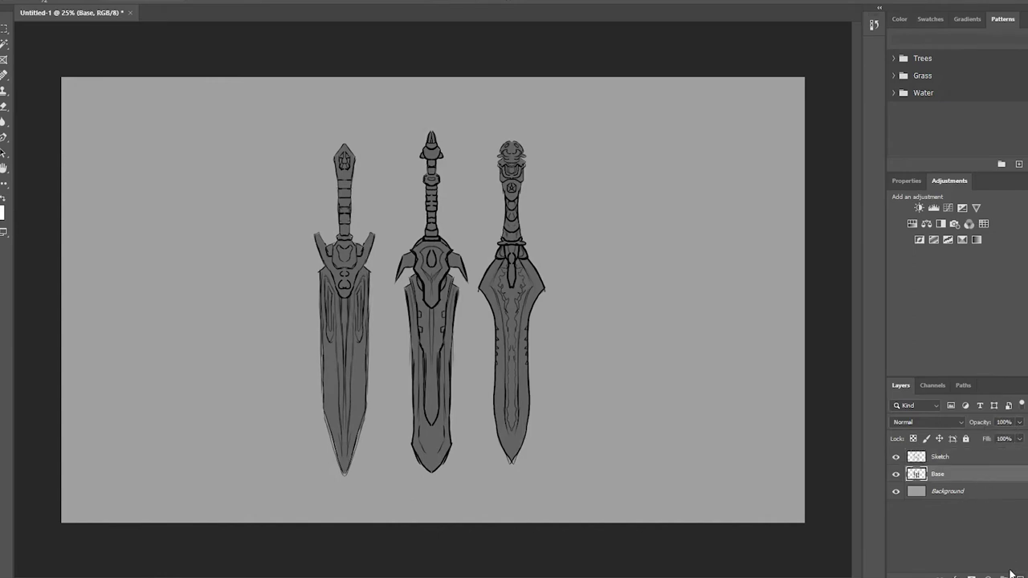
key("ctrl+shift+alt+n")
double_click(941, 474)
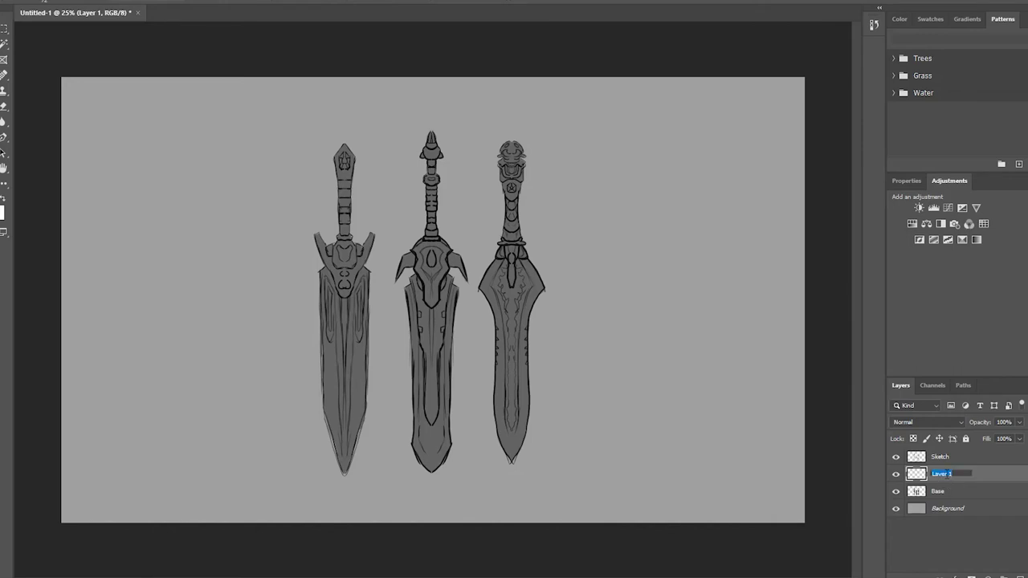
type("Highlight")
key("Return")
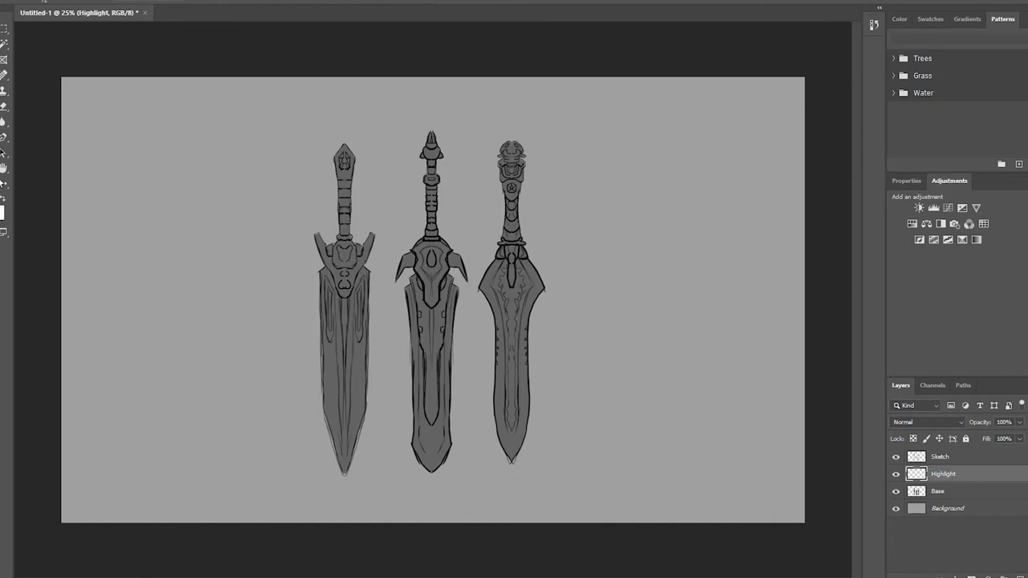
Pick light grey and test a highlight on the left pommel, then undo it
left_click(3, 201)
left_click(119, 173)
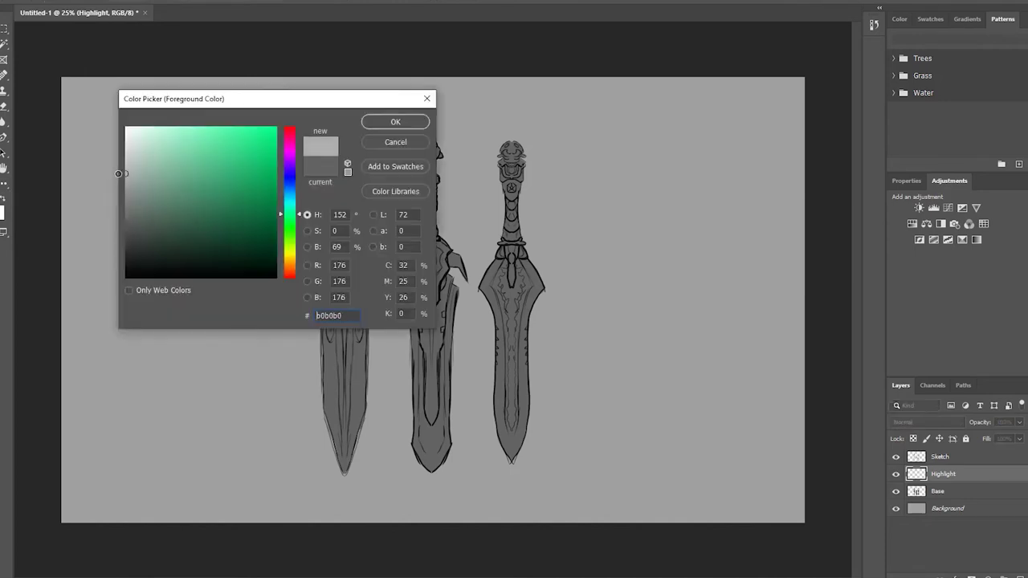
left_click(390, 122)
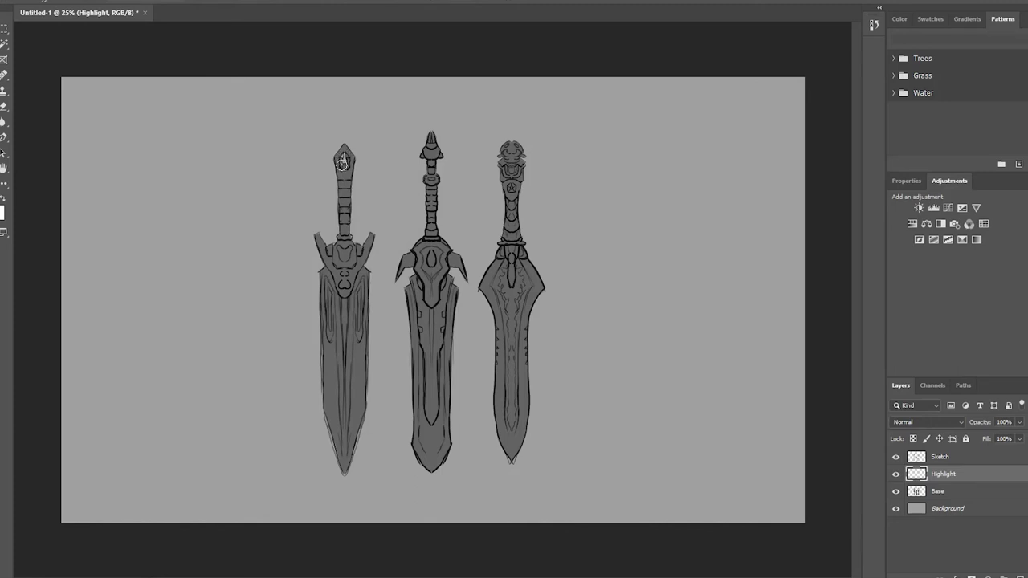
left_click_drag(342, 163, 346, 151)
key("ctrl+z")
Switch to the Soft Round Pressure Size brush and paint a soft pommel highlight
left_click(65, 1)
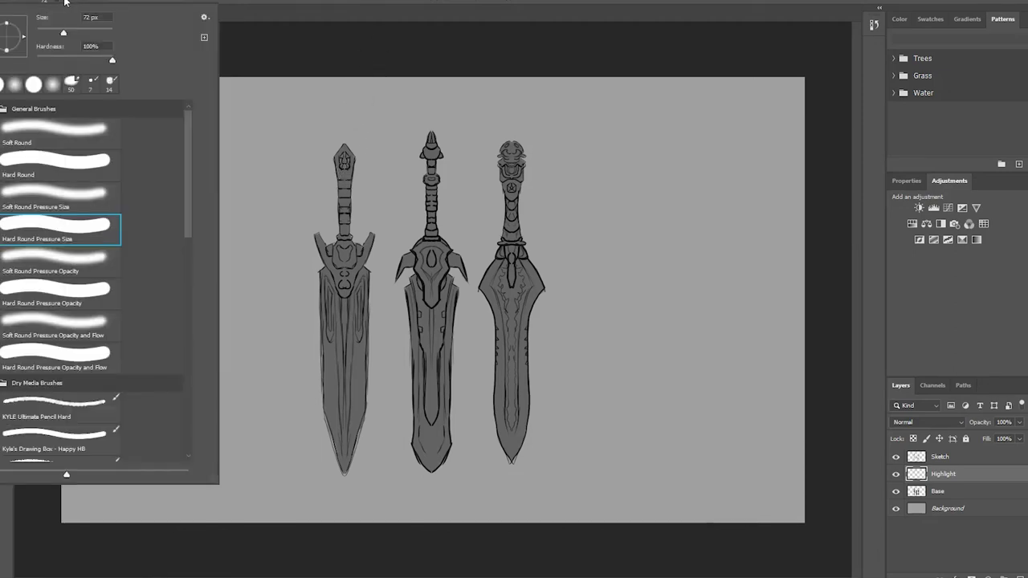
left_click(84, 198)
left_click(345, 161)
left_click_drag(340, 168, 340, 175)
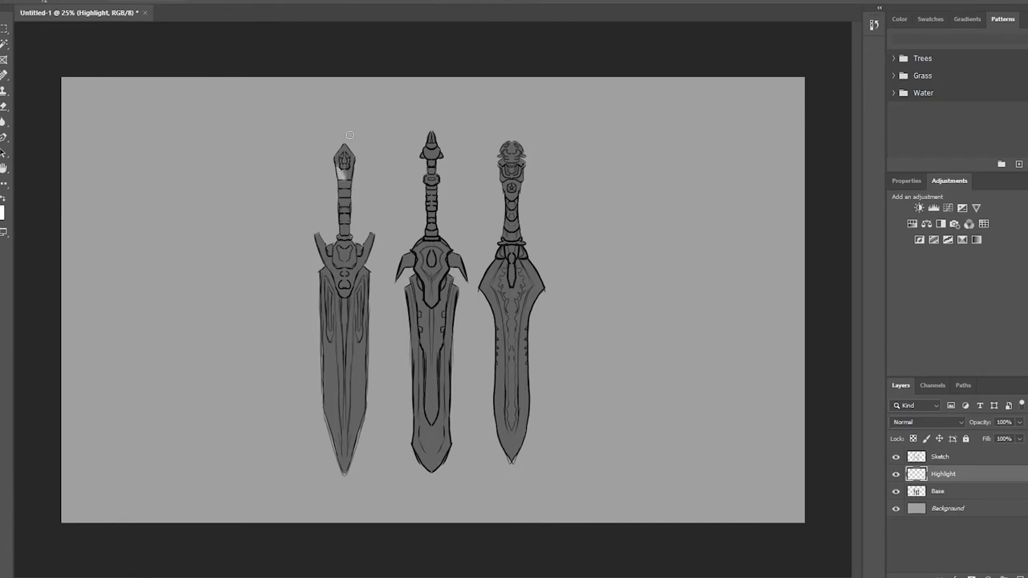
Re-pick the grey foreground colour, ending on #636363
left_click(3, 211)
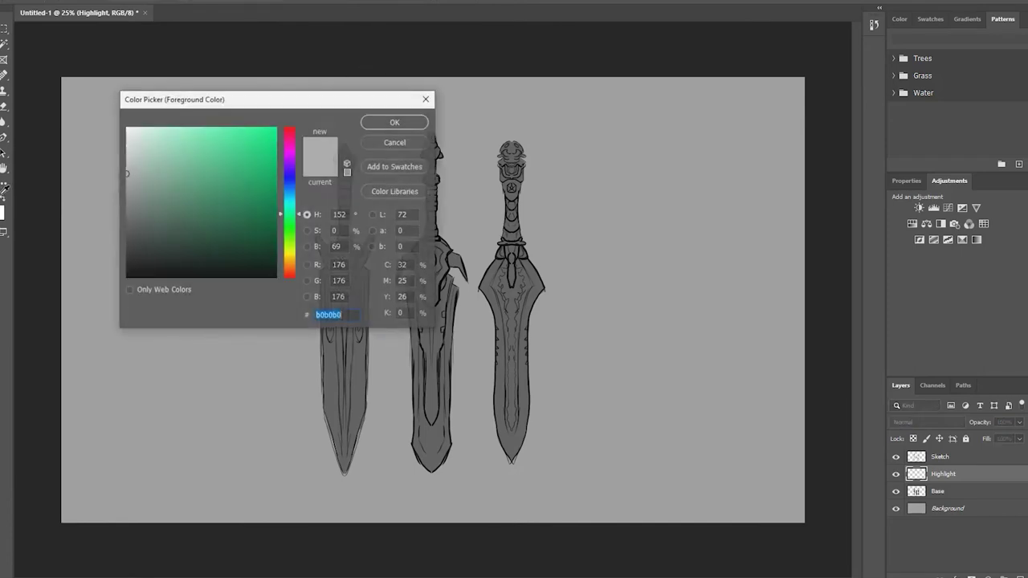
left_click(331, 358)
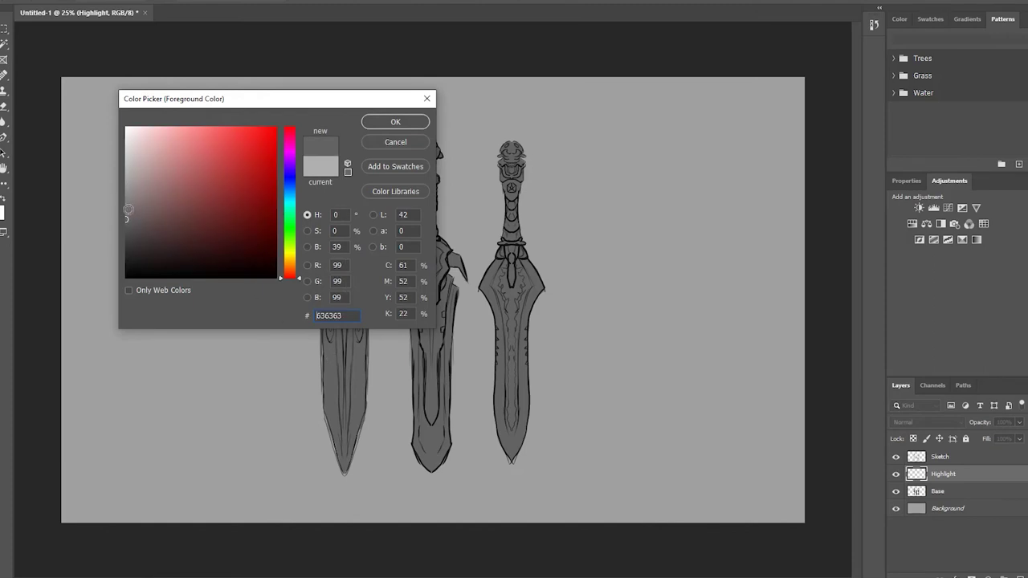
left_click(127, 209)
left_click(395, 121)
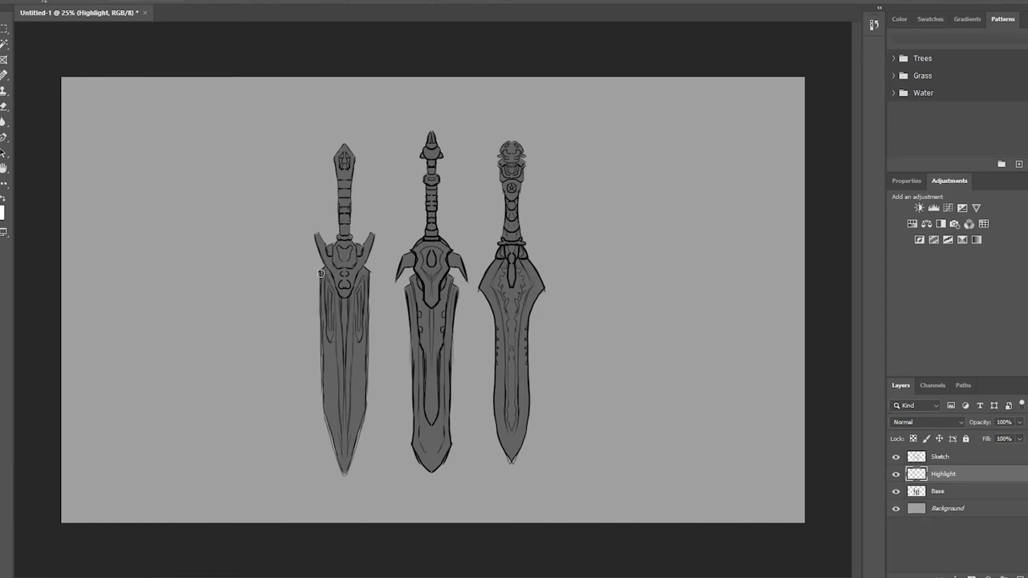
Clip Highlight to Base and stroke the left blade's edges, centre and guard tip
left_click(958, 480, "alt")
left_click_drag(321, 325, 336, 442)
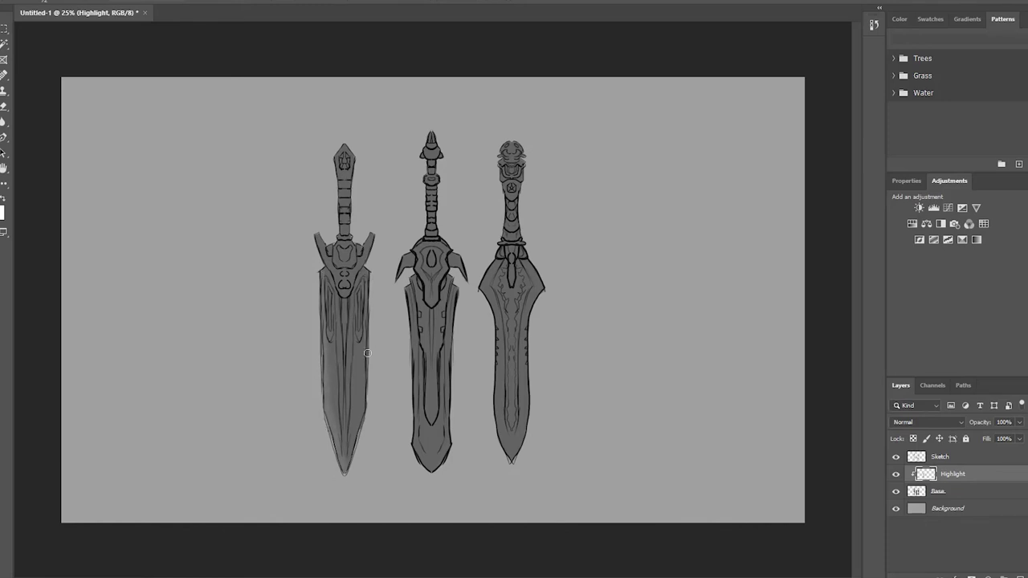
left_click_drag(367, 353, 364, 410)
left_click_drag(355, 338, 350, 418)
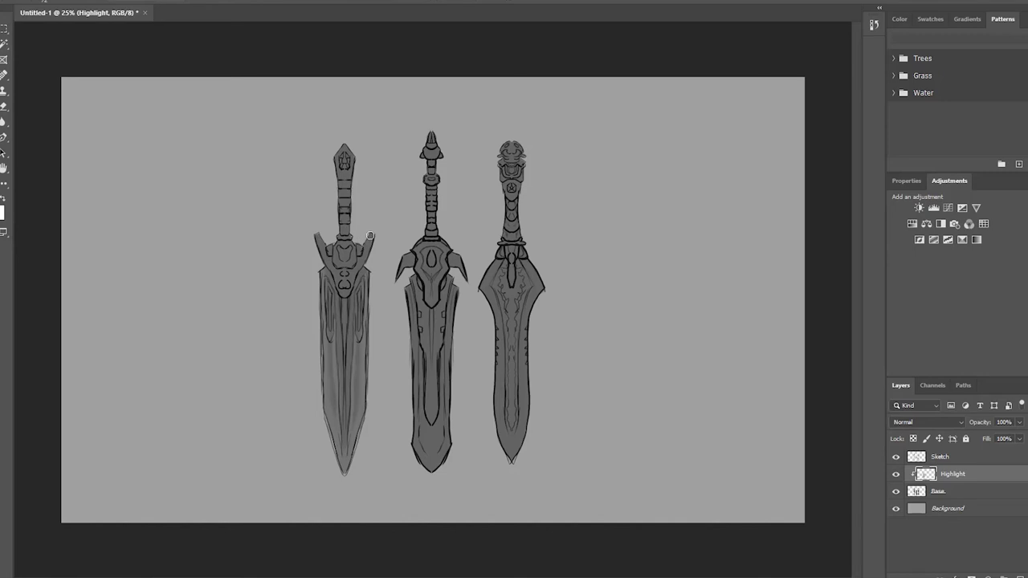
left_click_drag(365, 240, 374, 232)
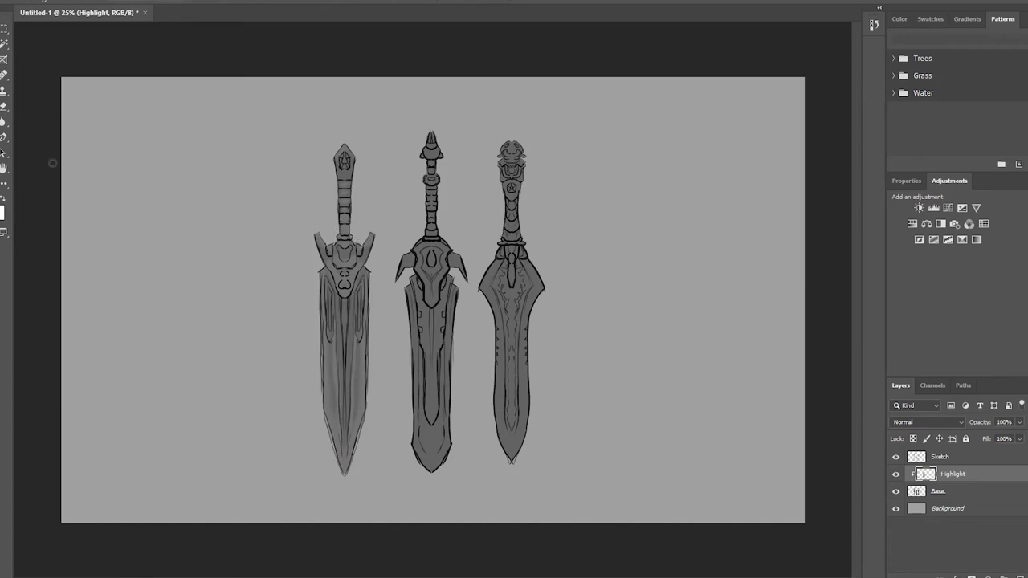
Pick a lighter grey and brighten the left sword's pommel gem, then switch to white
left_click(3, 210)
left_click(138, 196)
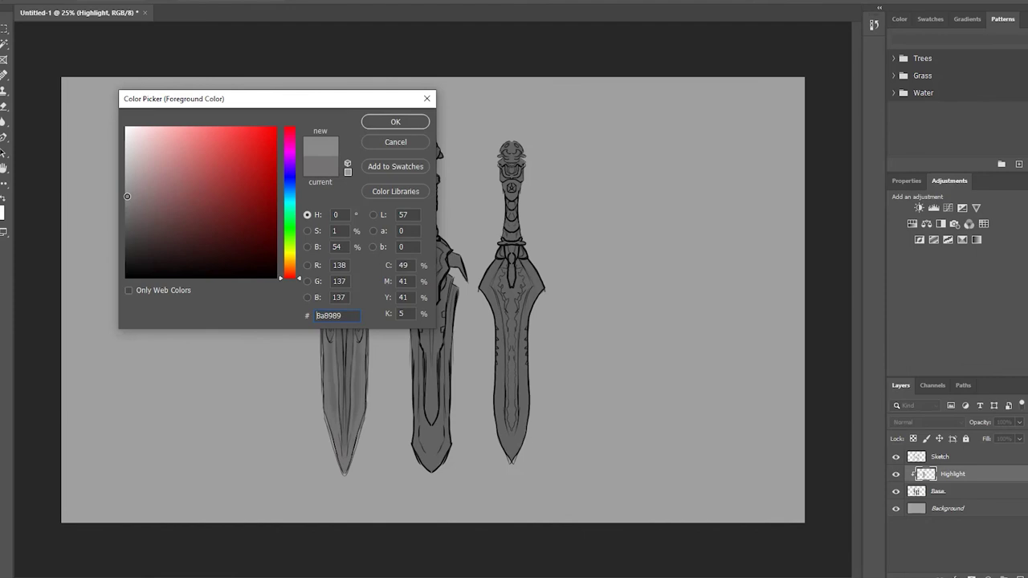
left_click(393, 122)
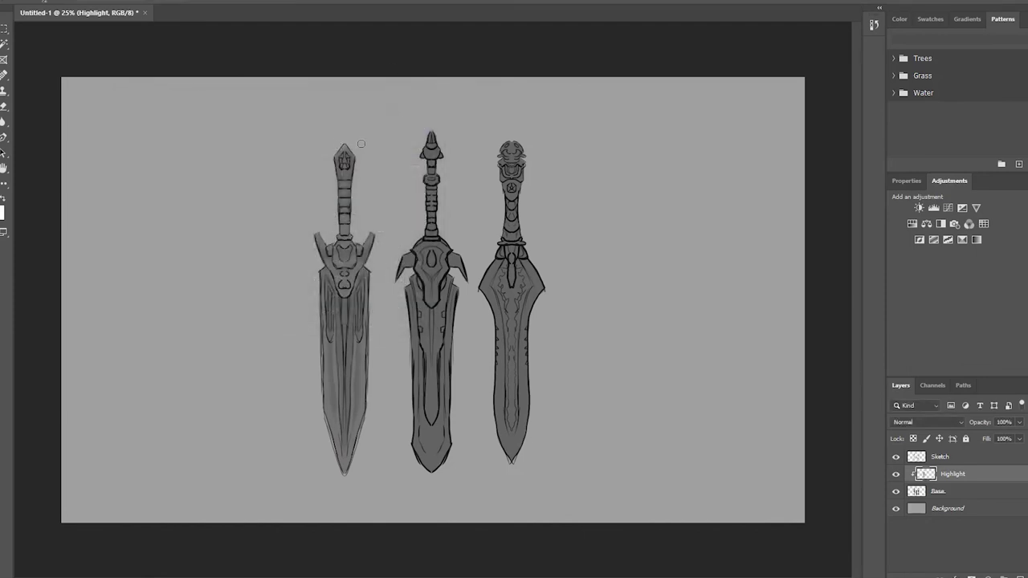
left_click_drag(343, 156, 344, 159)
left_click_drag(343, 158, 344, 162)
left_click(2, 197)
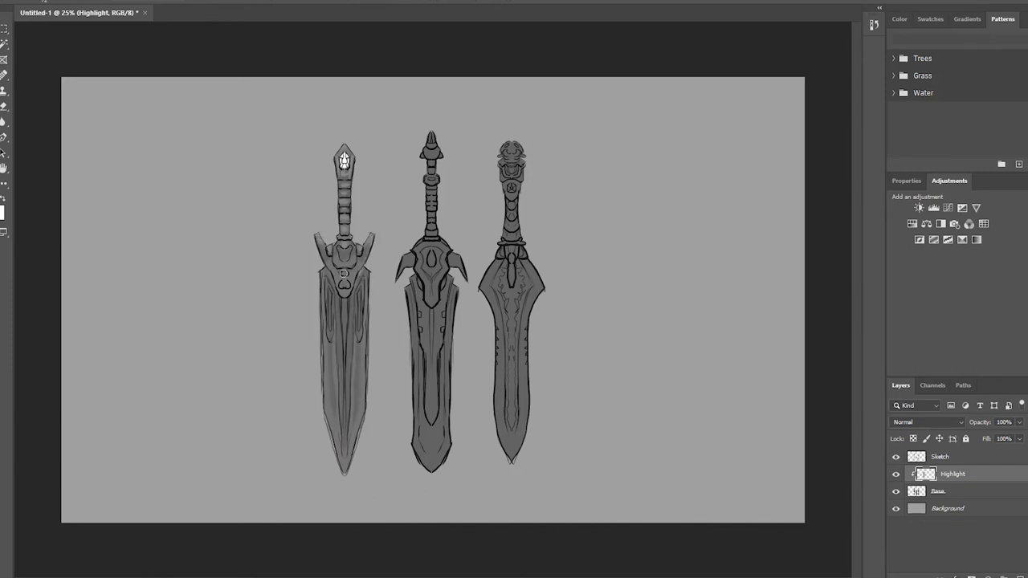
Paint white highlights on the left sword's crossguard, blade edges, blade centre and tip
left_click_drag(316, 239, 324, 257)
left_click_drag(332, 257, 342, 265)
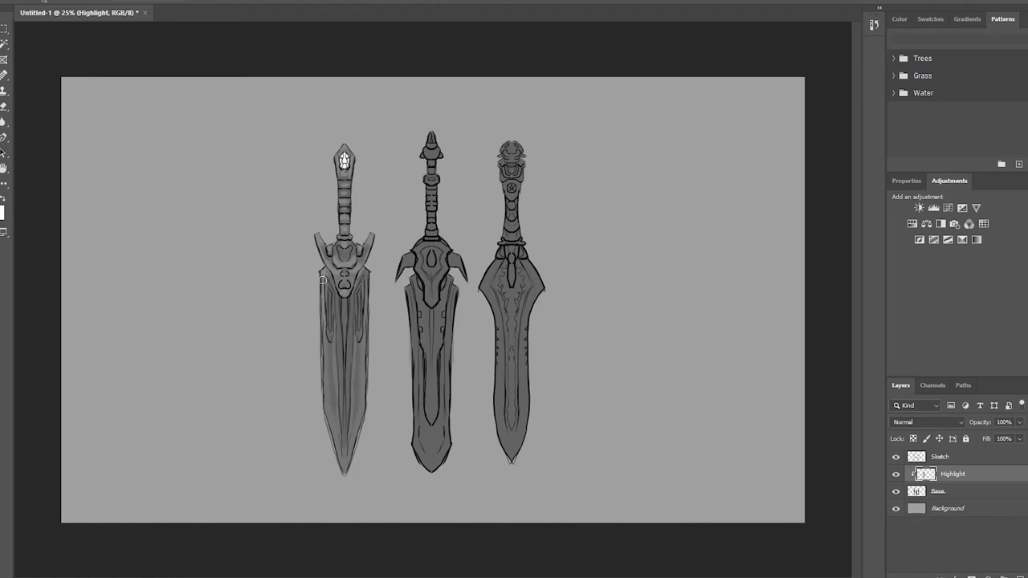
mouse_move(324, 338)
left_mouse_down()
mouse_move(326, 419)
mouse_move(342, 455)
left_mouse_up()
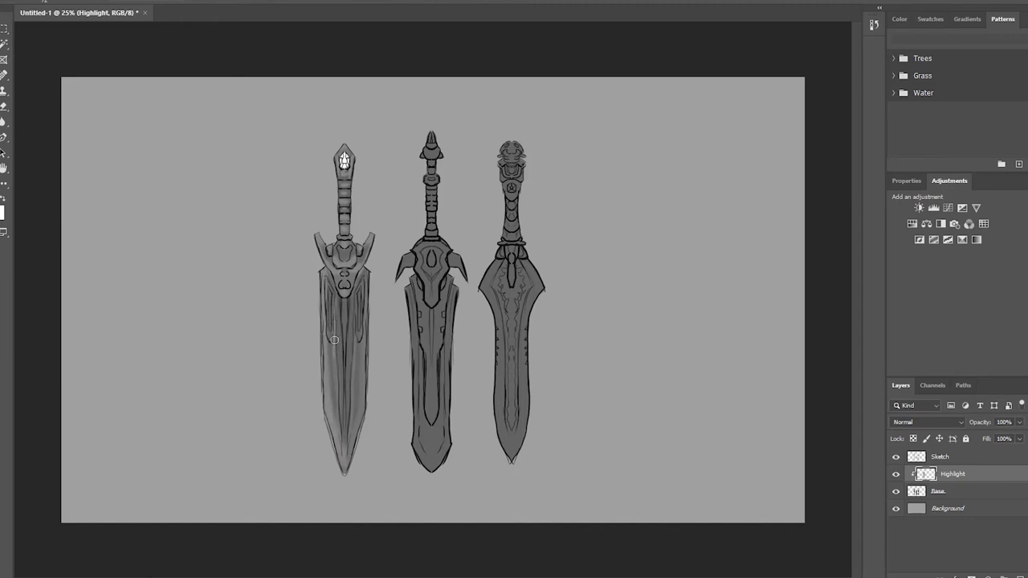
left_click_drag(337, 392, 339, 419)
left_click_drag(355, 344, 353, 415)
left_click_drag(367, 405, 365, 391)
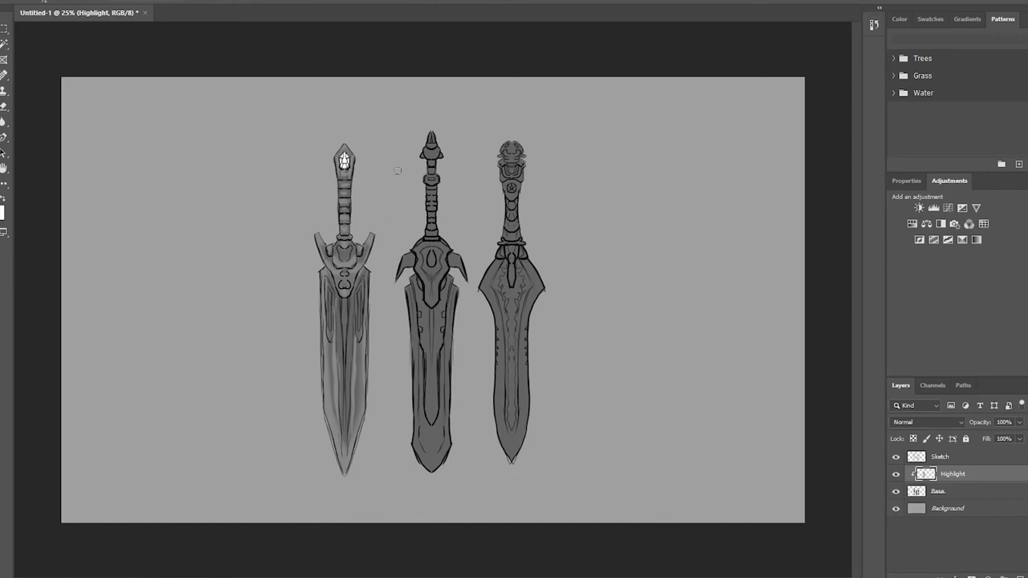
left_click(2, 212)
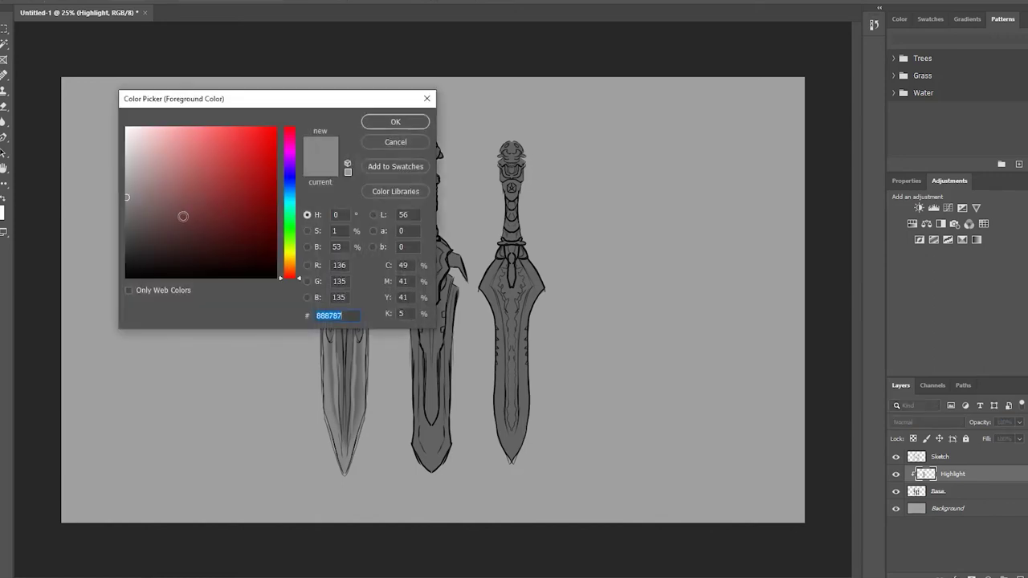
Choose dark grey #3c3b3b as the painting colour in the Color Picker
left_click(350, 340)
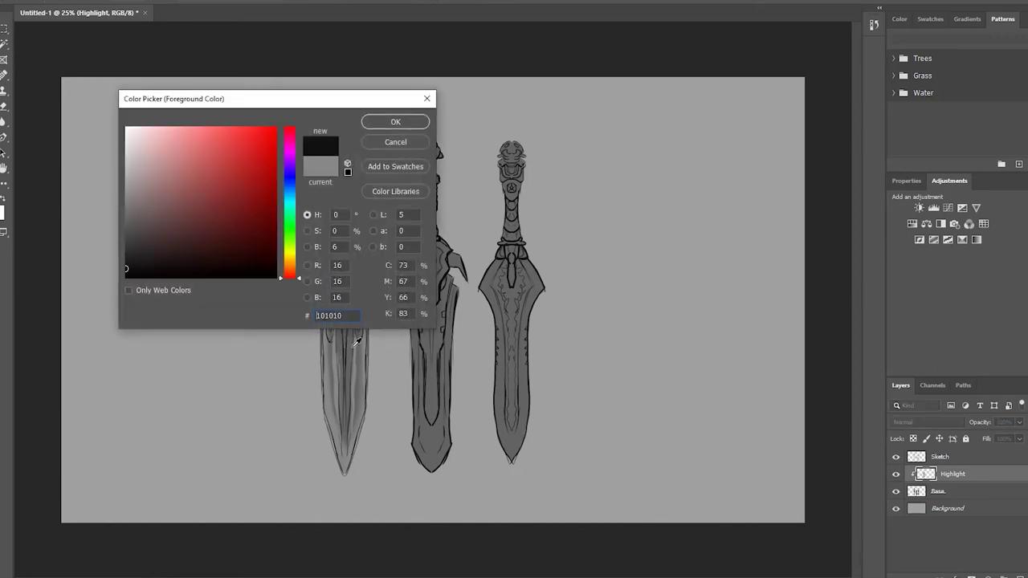
left_click(356, 343)
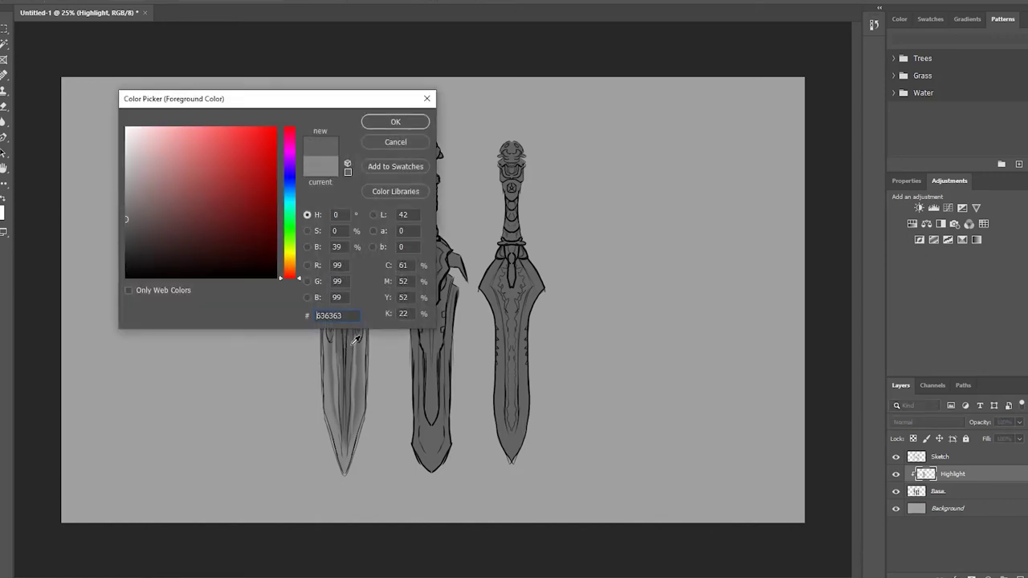
left_click(401, 121)
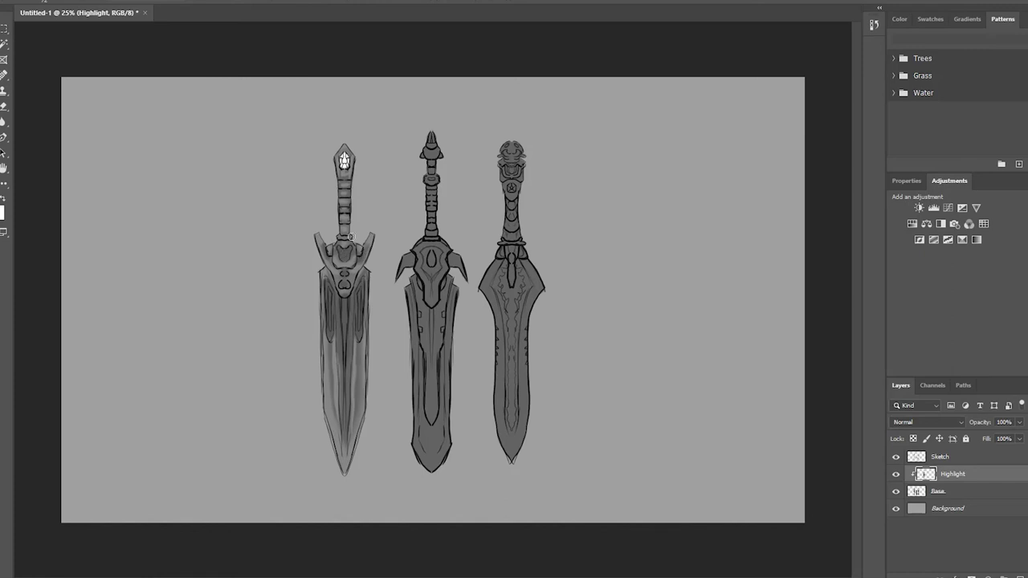
Confirm the dark grey painting colour and reduce the brush size
left_click(132, 241)
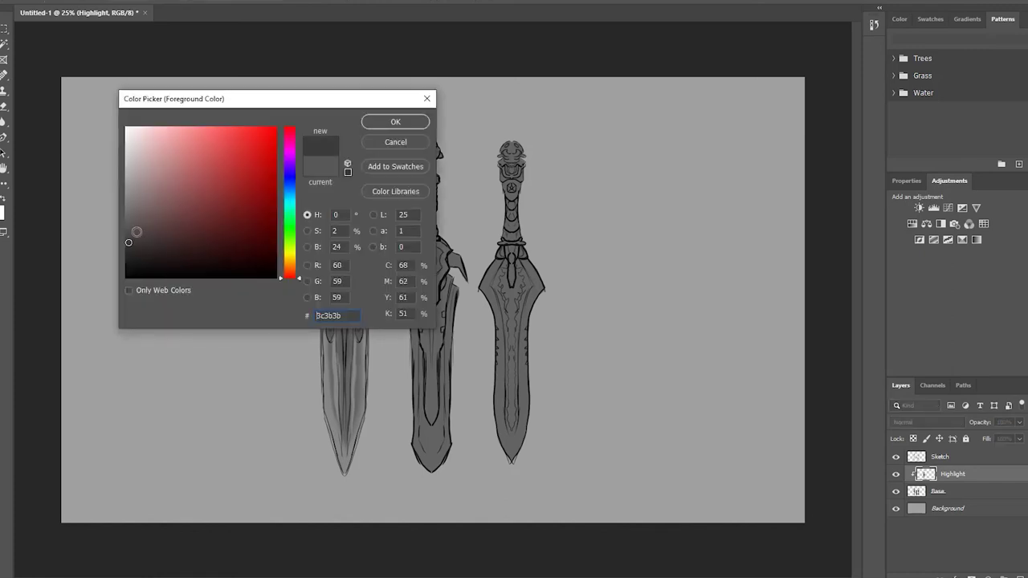
left_click(377, 120)
left_click_drag(241, 7, 221, 8)
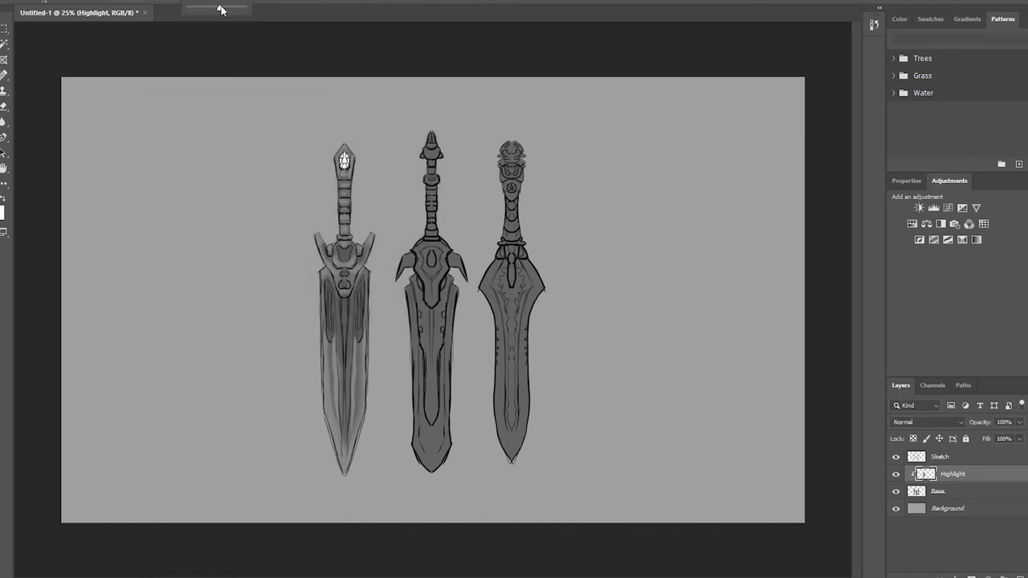
left_click(359, 287)
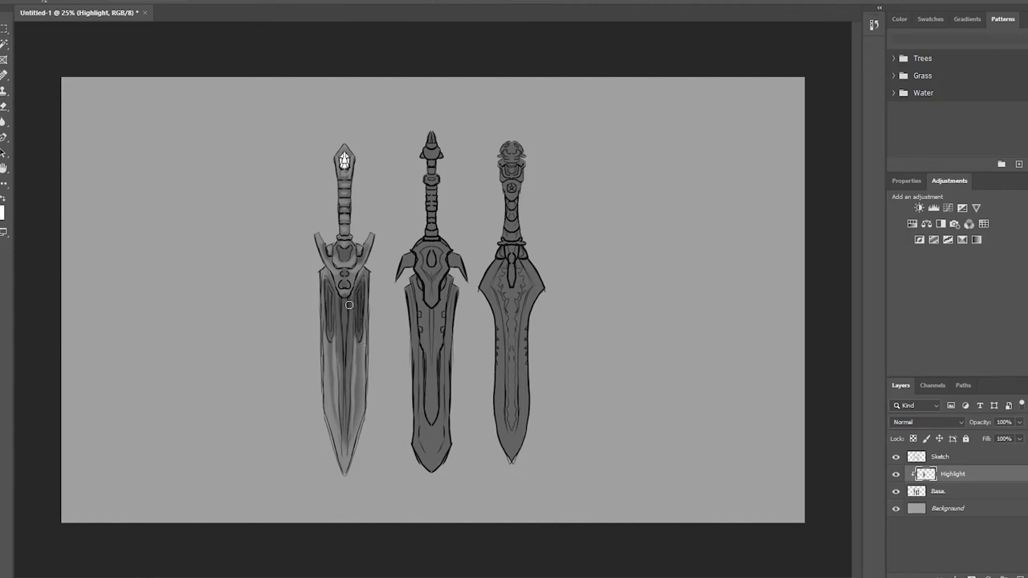
Paint dark grey strokes down the left blade's centre to the tip and on the crossguard centre
left_click_drag(346, 296, 346, 384)
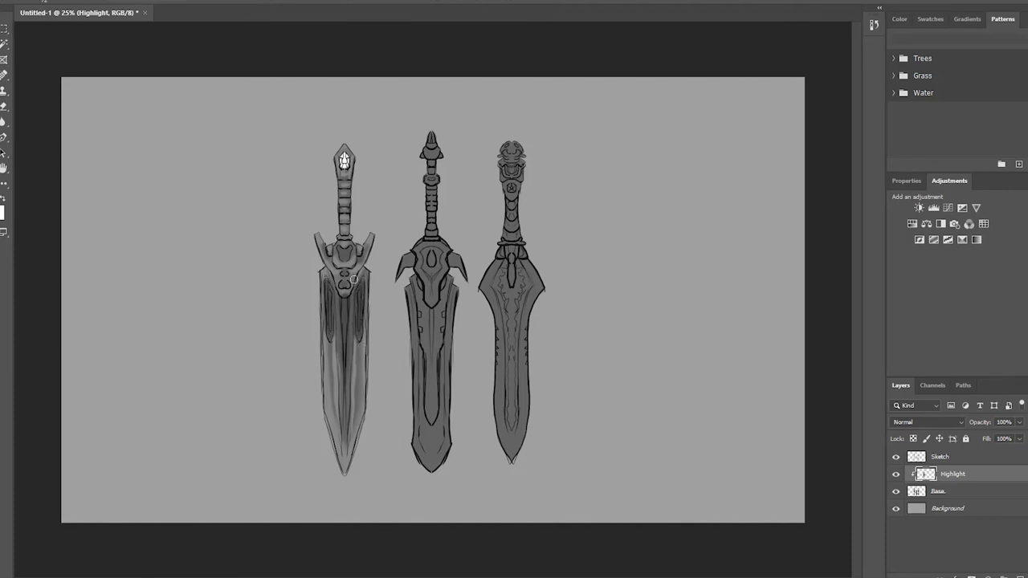
left_click_drag(345, 300, 354, 447)
left_click_drag(342, 303, 347, 468)
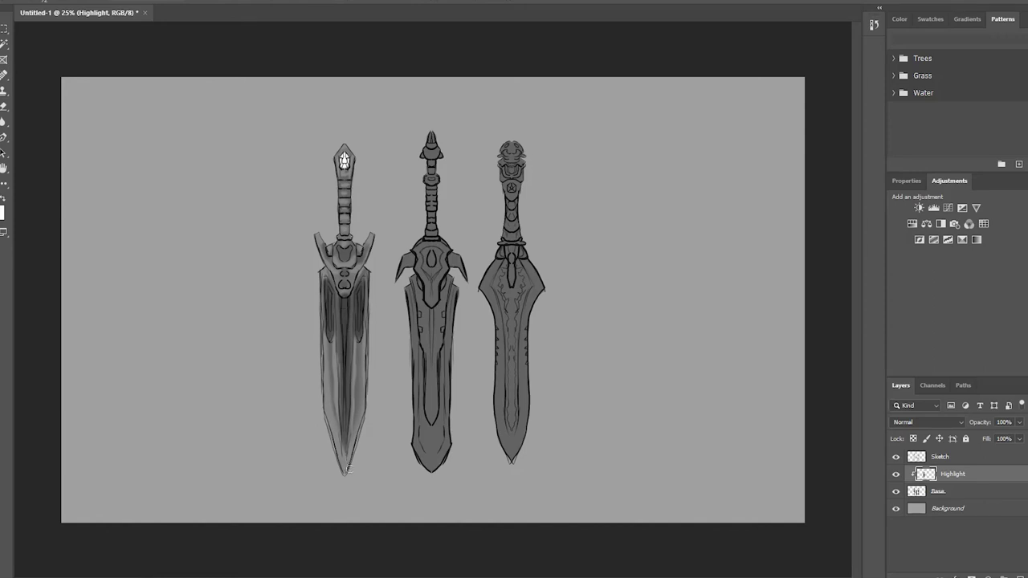
left_click_drag(344, 331, 346, 430)
left_click_drag(344, 252, 336, 248)
Set the Sketch layer to 53% opacity, keep Highlight at 100%, and reselect Highlight
left_click(1017, 422)
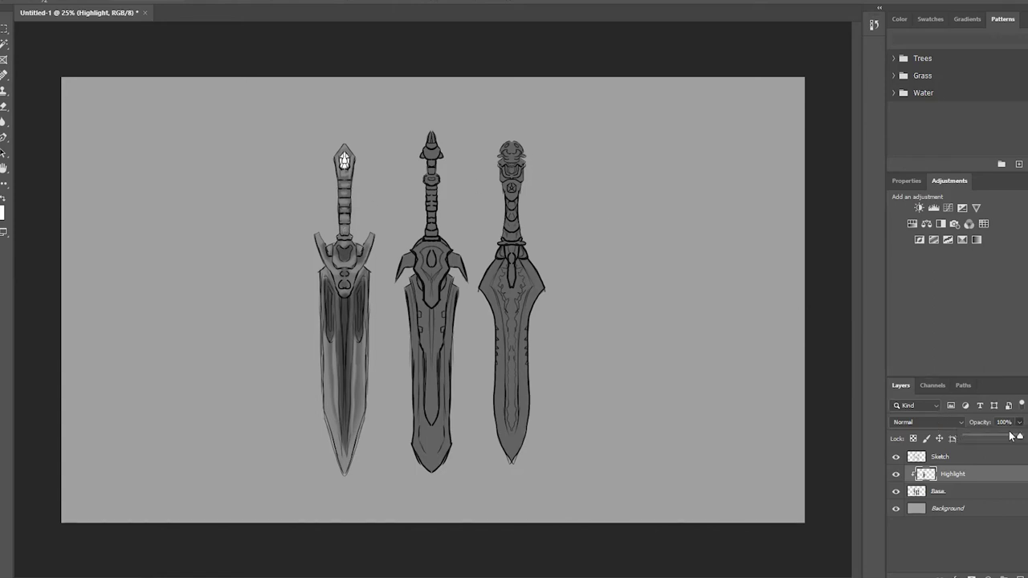
left_click_drag(1014, 437, 994, 438)
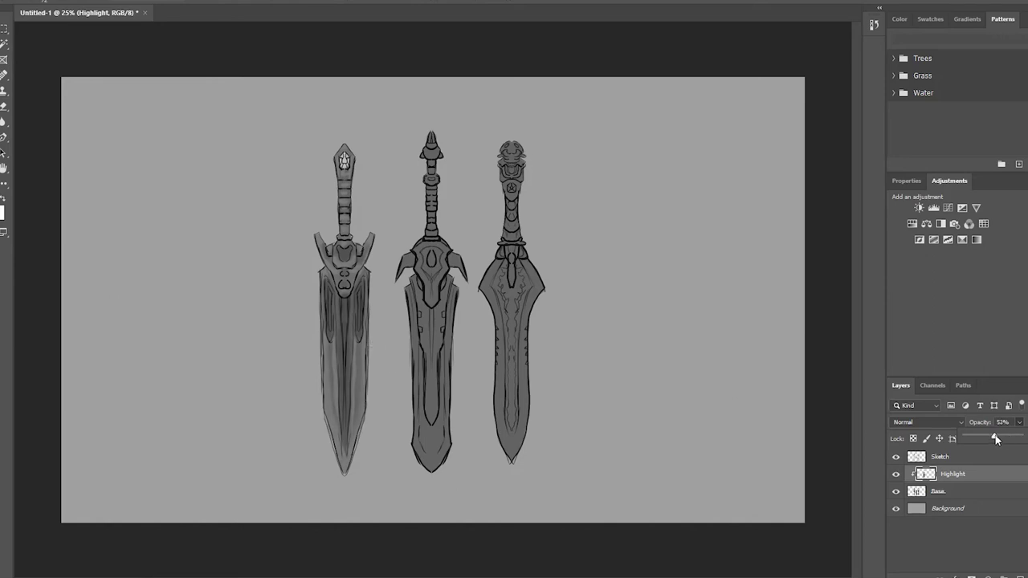
left_click(988, 459)
mouse_move(1018, 422)
left_mouse_down()
mouse_move(1004, 439)
mouse_move(1027, 434)
left_mouse_up()
left_click(987, 474)
key("0")
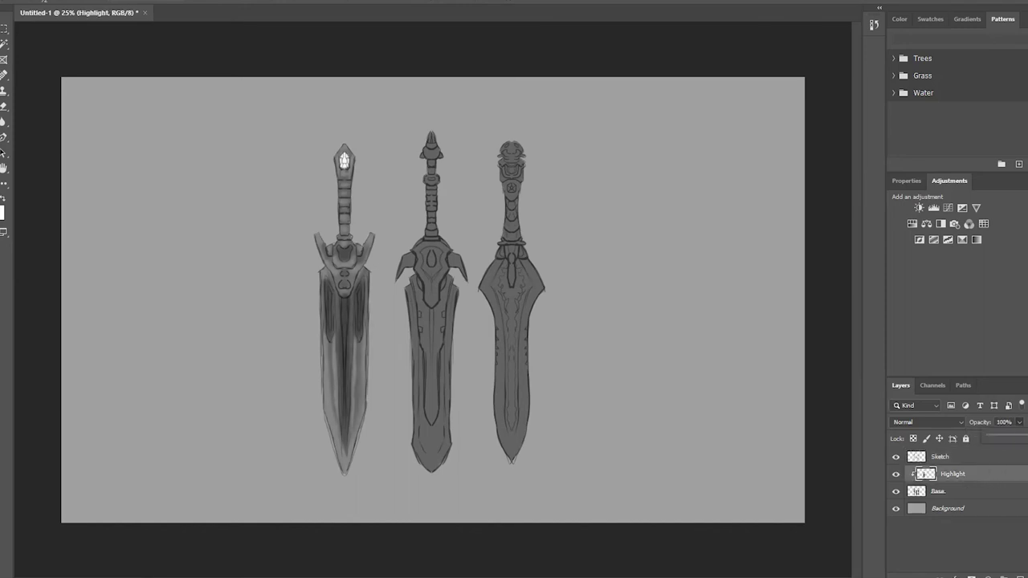
left_click(985, 459)
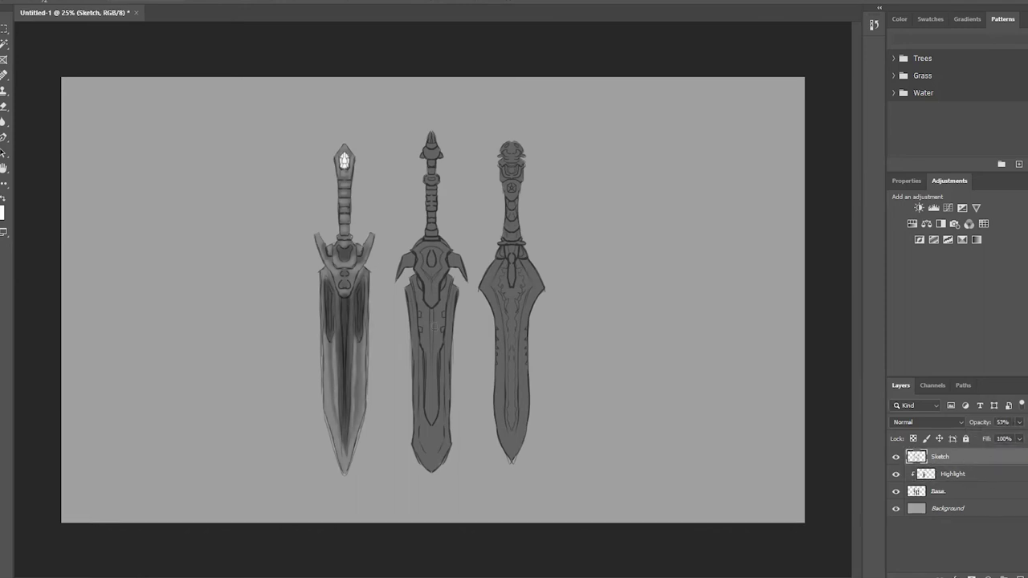
left_click(1003, 476)
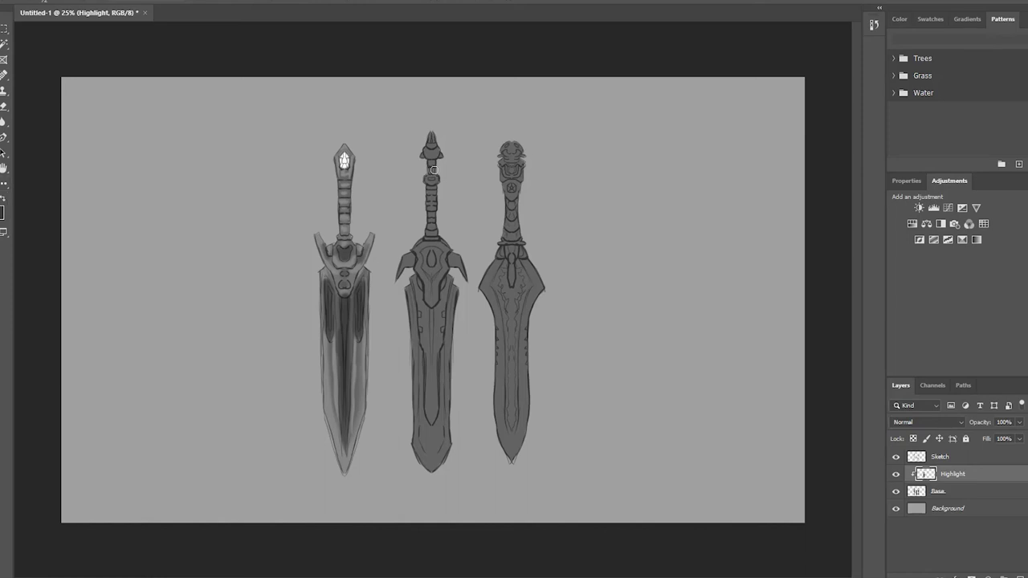
Paint light highlights on the middle pommel tip and the left sword's grip bands and guard edges
left_click_drag(431, 148, 430, 134)
left_click_drag(342, 185, 352, 203)
left_click_drag(341, 238, 352, 232)
left_click_drag(367, 253, 355, 273)
left_click_drag(316, 238, 327, 265)
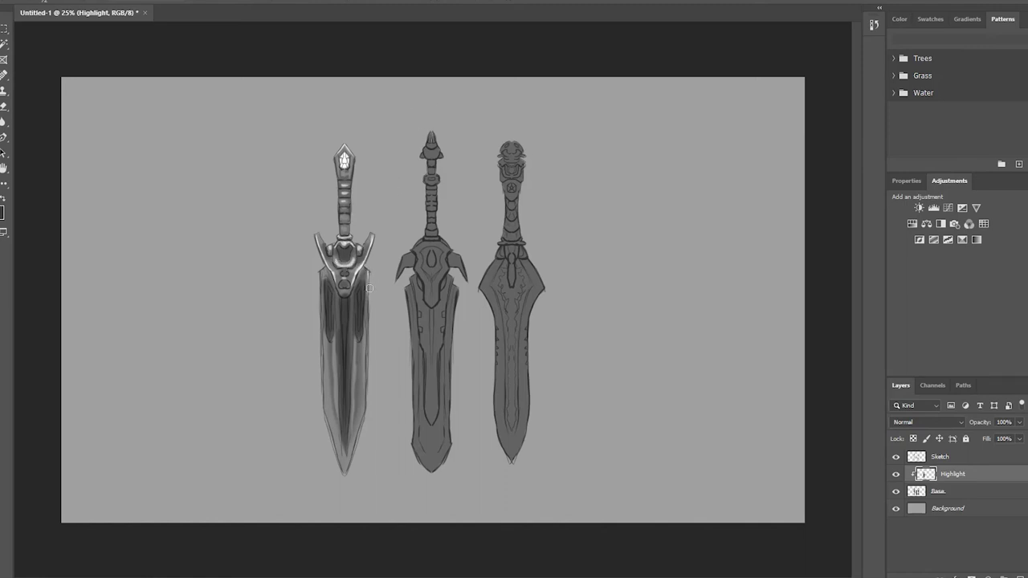
Brighten the left blade's right edge and paint straight highlights down its centre toward the tip
left_click_drag(368, 319, 369, 333)
left_click_drag(370, 275, 367, 301)
key("shift")
left_click_drag(348, 292, 350, 417)
key("ctrl+z")
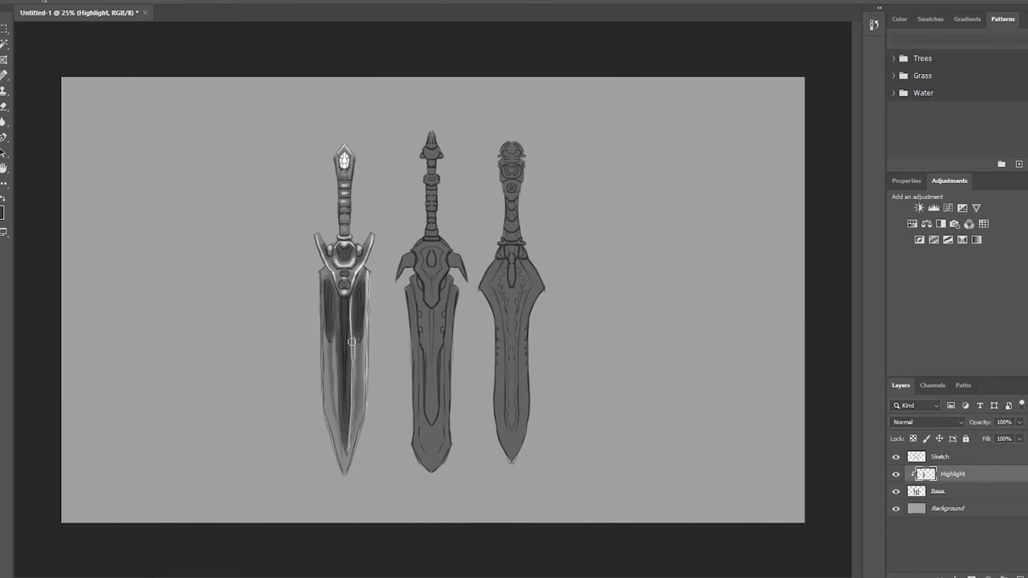
left_click_drag(351, 339, 352, 381)
left_click_drag(335, 290, 339, 410)
left_click_drag(336, 326, 344, 447)
Add bright straight highlights along the blade's left edge to the tip and right edge near the tip
key("shift")
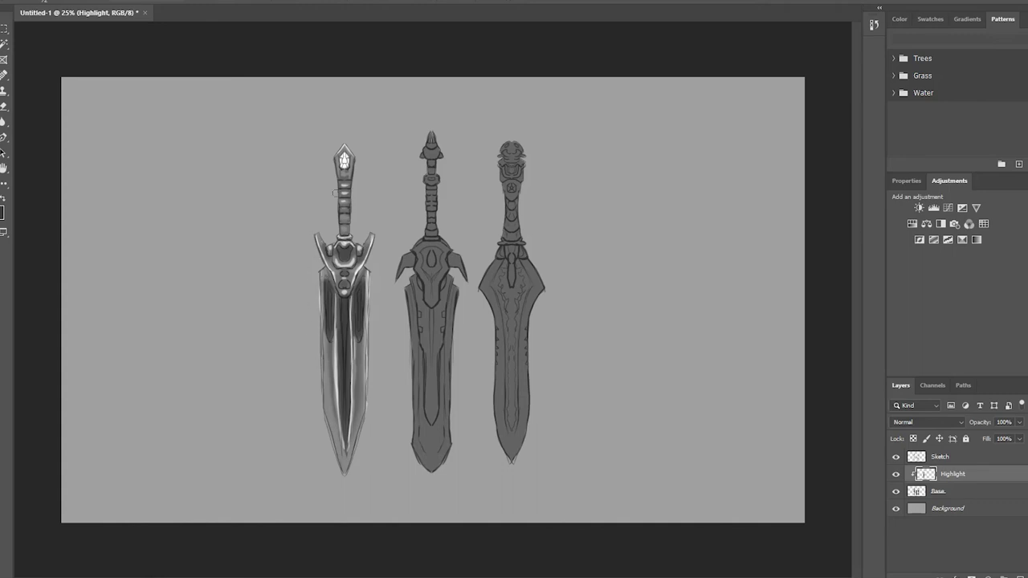
key("shift")
left_click_drag(321, 404, 343, 480)
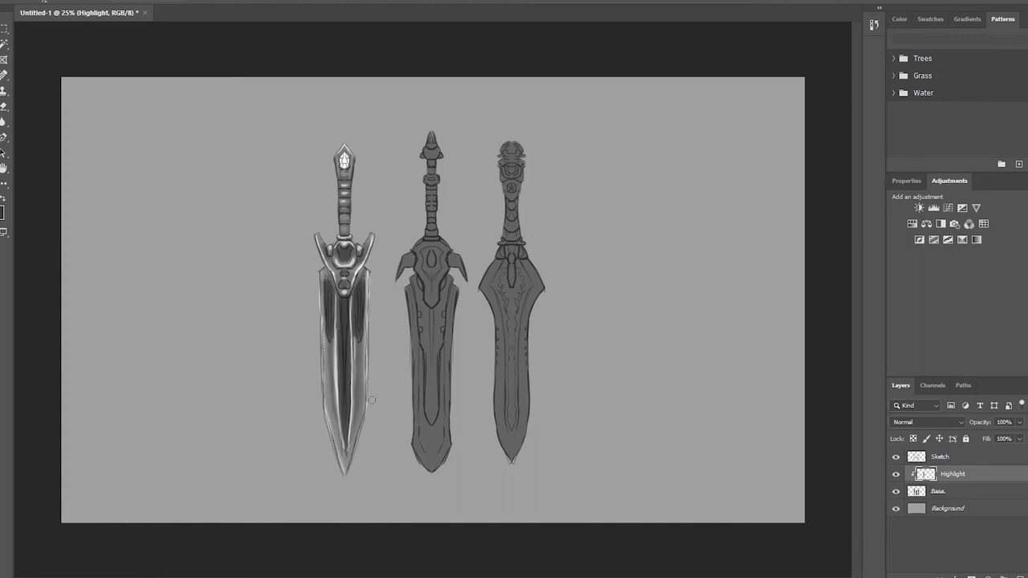
left_click_drag(367, 414, 354, 455)
left_click_drag(352, 305, 361, 323)
key("ctrl")
key("ctrl")
Choose a darker grey painting colour in the Color Picker
left_click(5, 212)
left_click(397, 121)
left_click(4, 212)
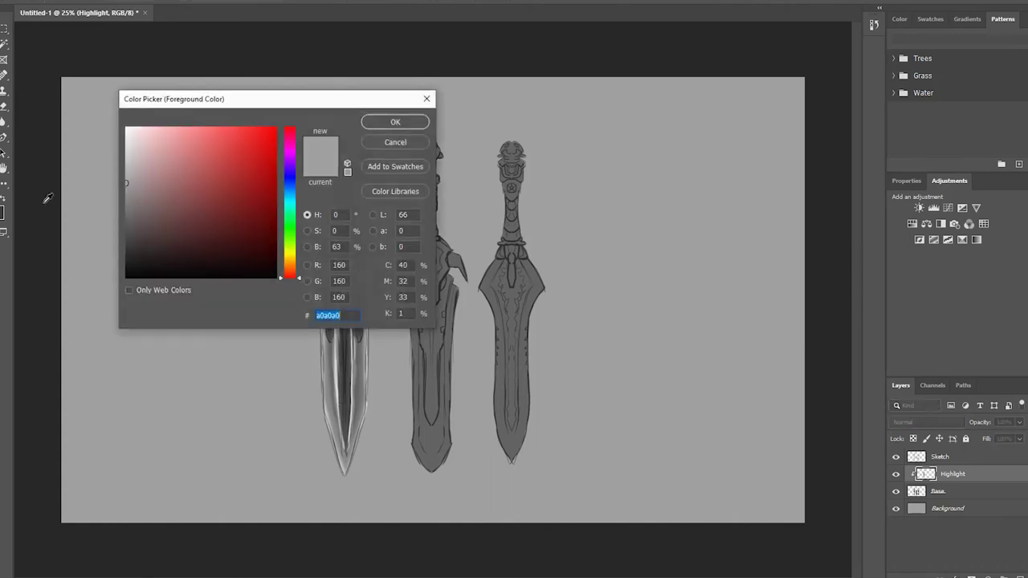
left_click(129, 194)
left_click(395, 121)
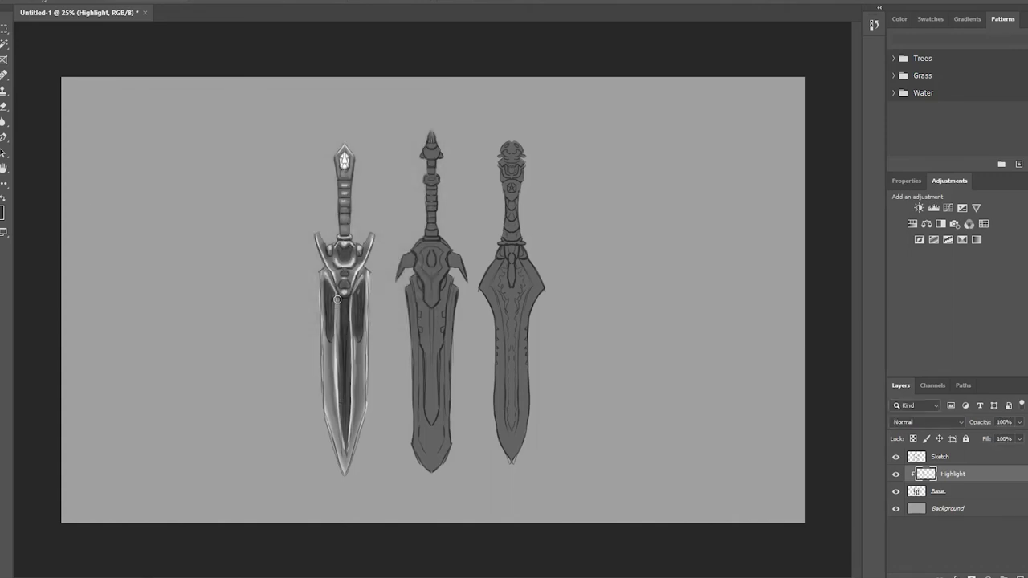
Repaint the left blade's centre and edge highlights in darker grey, undoing the last edge stroke
left_click_drag(337, 300, 342, 406)
left_click_drag(347, 303, 346, 413)
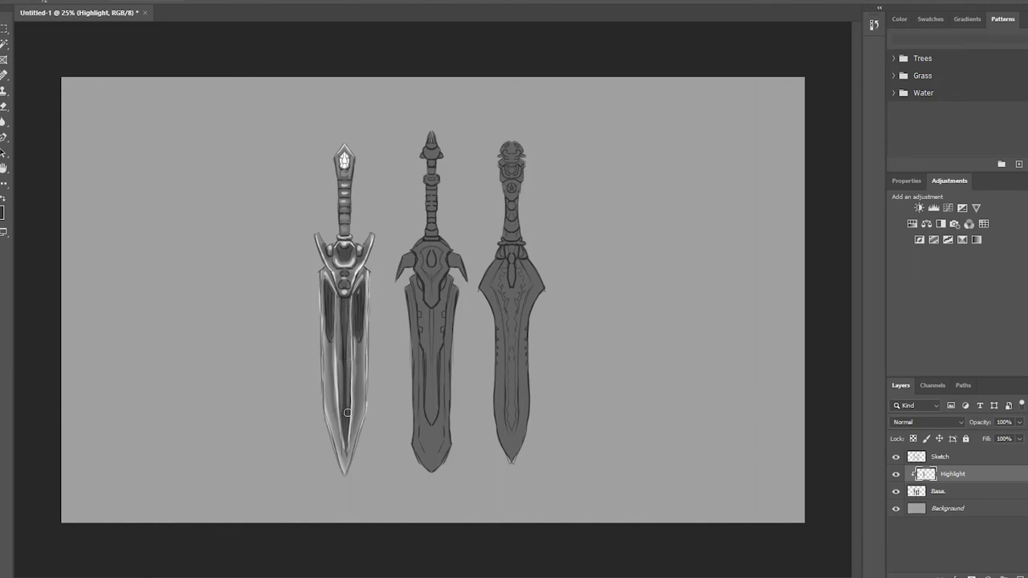
left_click_drag(348, 377, 344, 437)
mouse_move(327, 285)
left_mouse_down()
mouse_move(327, 333)
mouse_move(329, 298)
mouse_move(360, 355)
left_mouse_up()
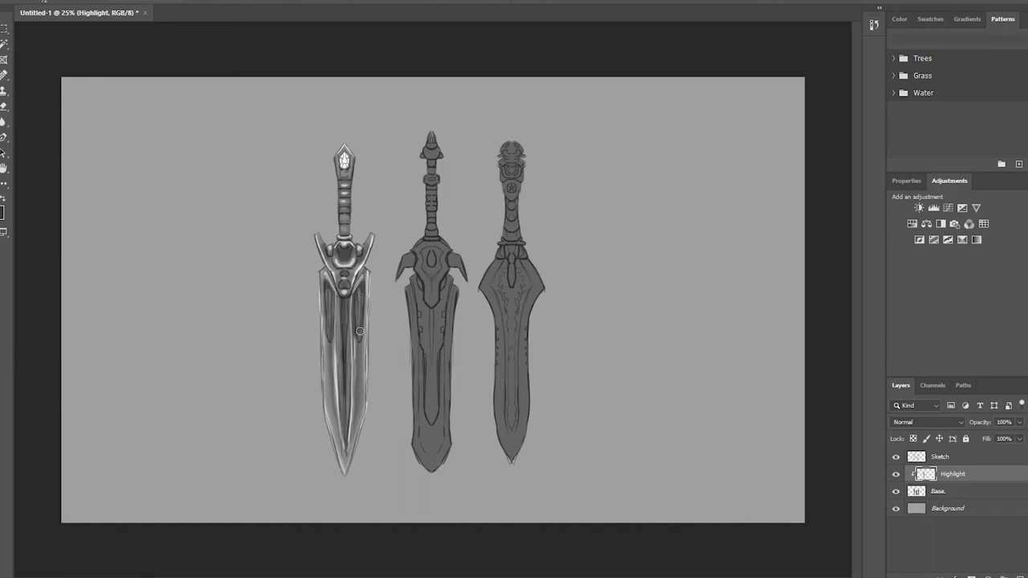
left_click_drag(361, 307, 361, 373)
left_click_drag(326, 297, 336, 401)
key("ctrl+z")
key("ctrl+z")
Set mid grey #7d7c7c, then try and undo a highlight on the middle sword's pommel
left_click(2, 211)
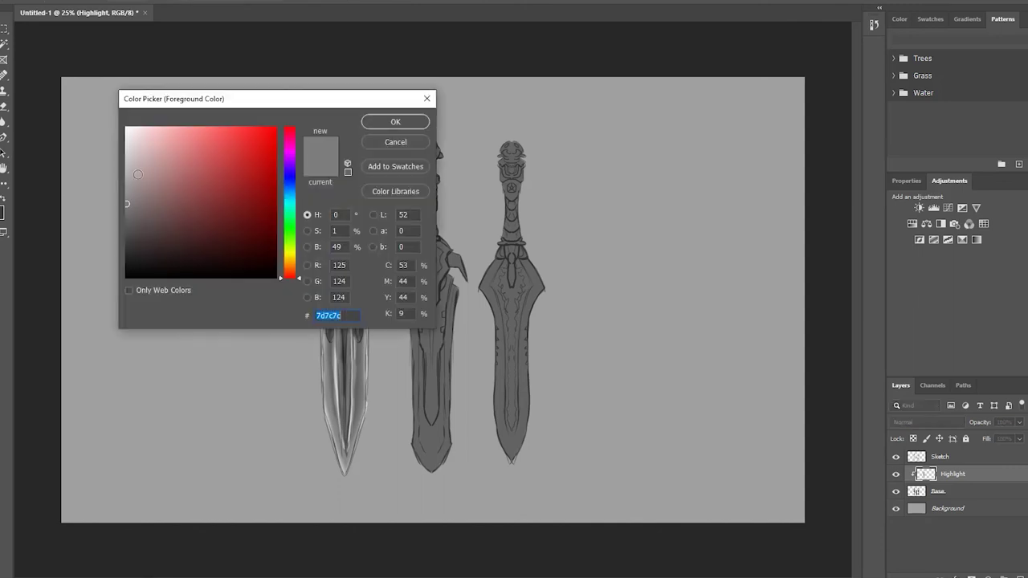
left_click(132, 170)
left_click(394, 124)
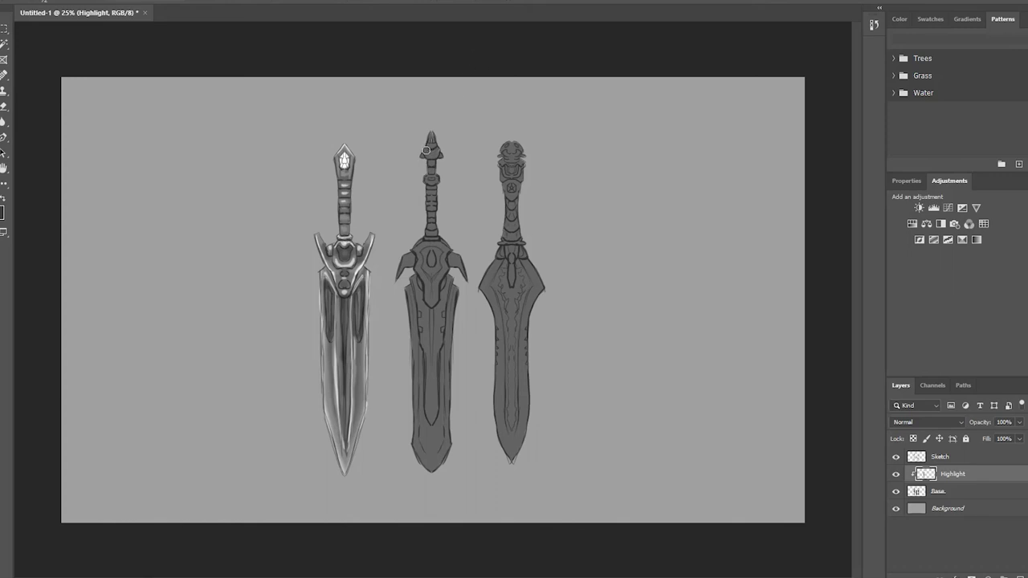
mouse_move(429, 144)
left_mouse_down()
mouse_move(442, 136)
mouse_move(429, 157)
mouse_move(432, 181)
left_mouse_up()
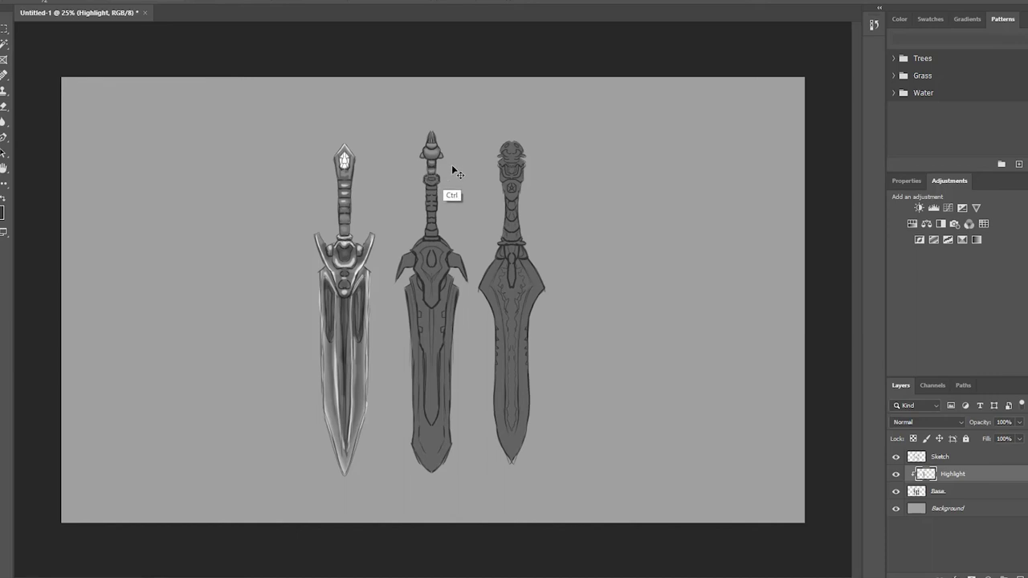
key("ctrl+z")
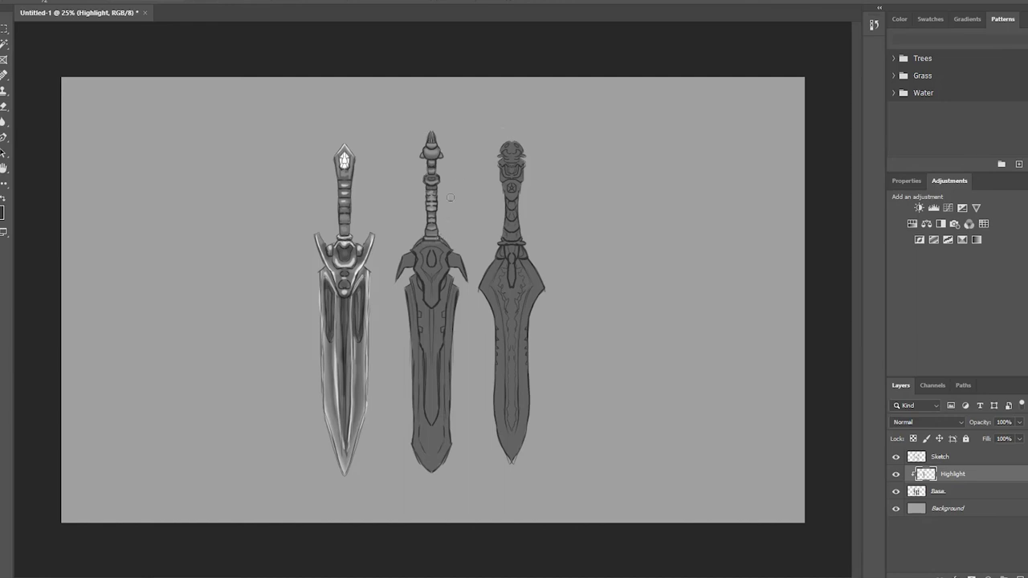
Paint small highlights on the middle sword's guard and gem
left_click(428, 239)
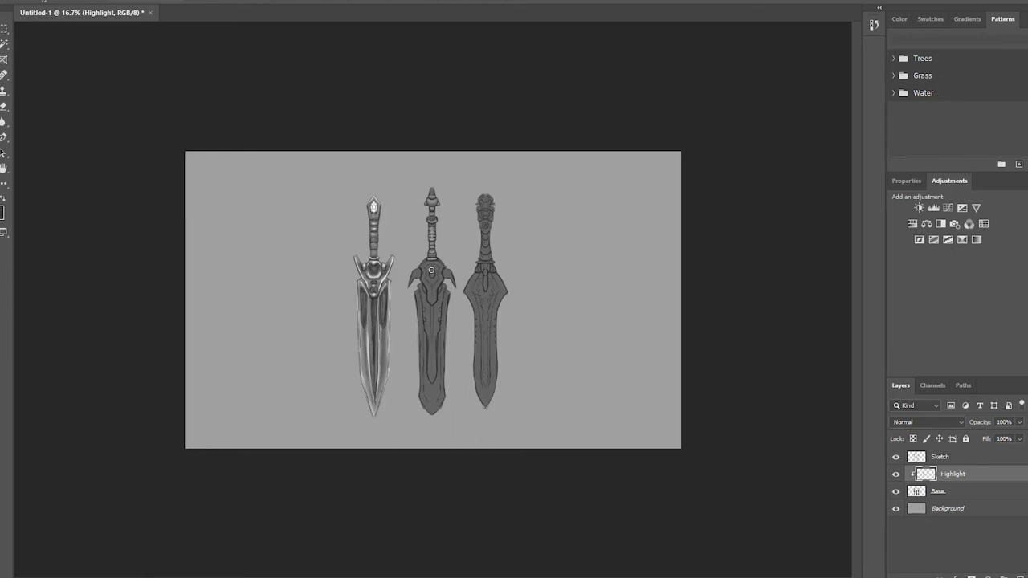
left_click_drag(433, 270, 432, 276)
left_click(430, 273)
left_click_drag(430, 297, 430, 286)
left_click_drag(435, 295, 440, 281)
With the Soft Round Pressure Opacity brush, highlight the middle sword's guard, tip and left blade edge
left_click(58, 1)
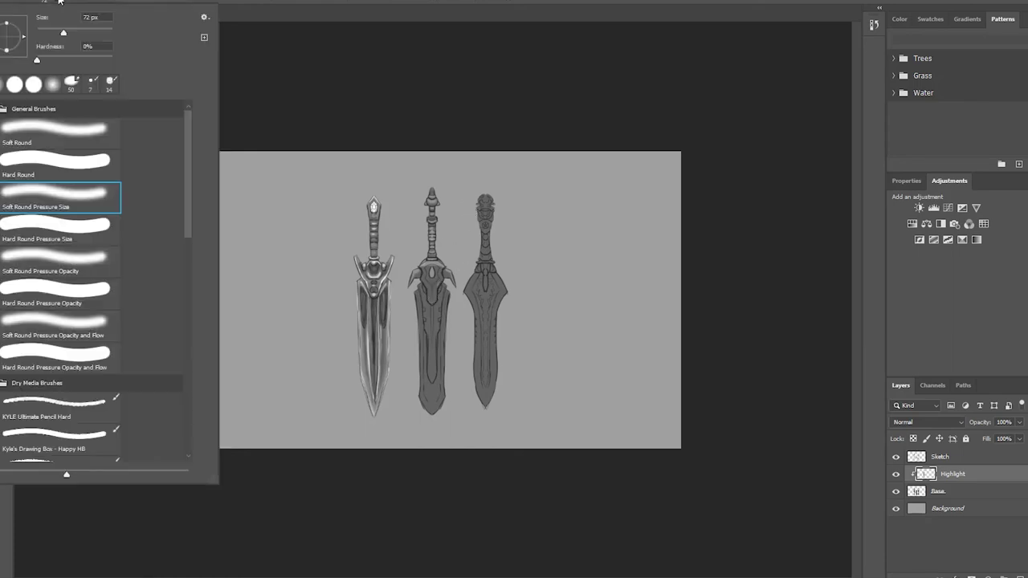
left_click(83, 263)
left_click(416, 505)
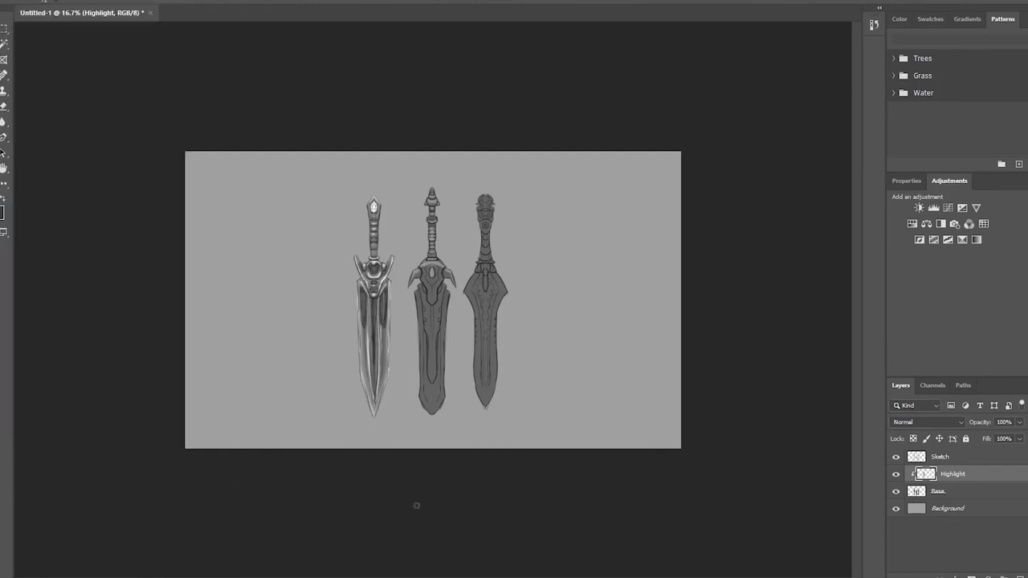
left_click_drag(429, 283, 432, 303)
mouse_move(431, 411)
left_mouse_down()
mouse_move(421, 395)
mouse_move(446, 325)
left_mouse_up()
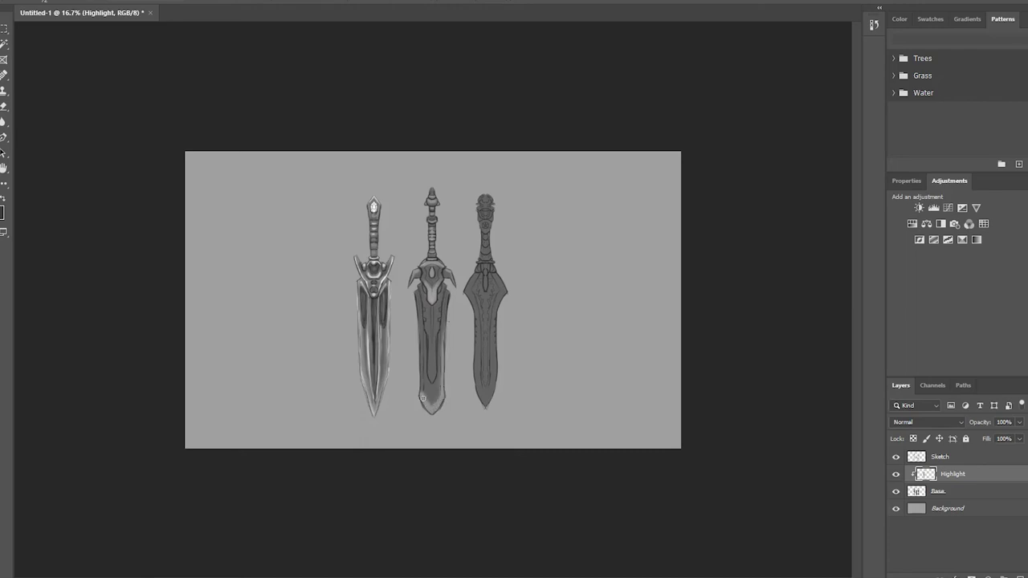
left_click_drag(419, 397, 422, 315)
Build up highlights along the middle blade's centre and edges, then erase the left sword's upper highlights
left_click_drag(422, 389, 423, 311)
left_click_drag(431, 378, 433, 332)
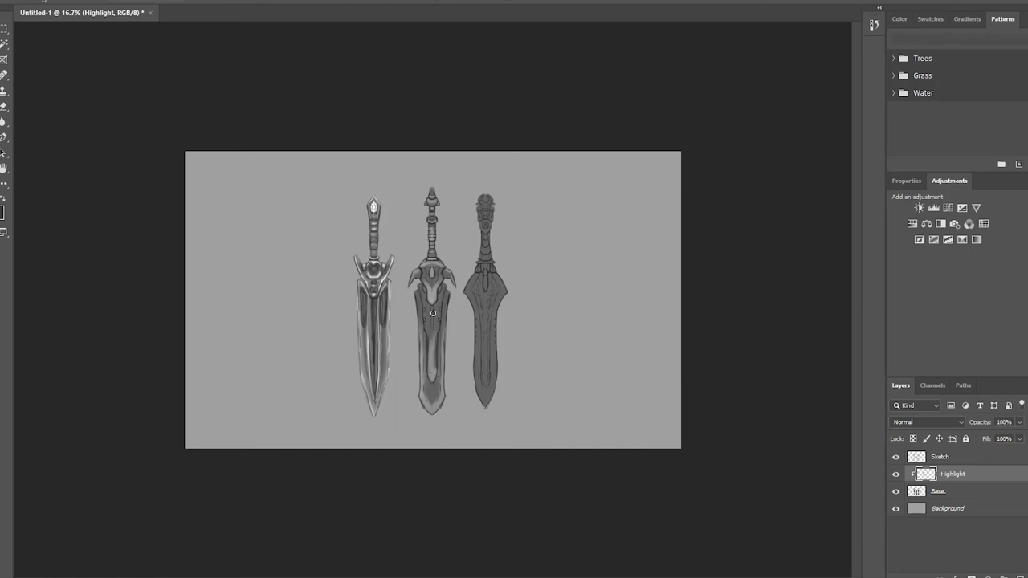
left_click_drag(434, 402, 432, 321)
mouse_move(429, 358)
left_mouse_down()
mouse_move(429, 309)
mouse_move(447, 293)
left_mouse_up()
left_click_drag(419, 345, 413, 294)
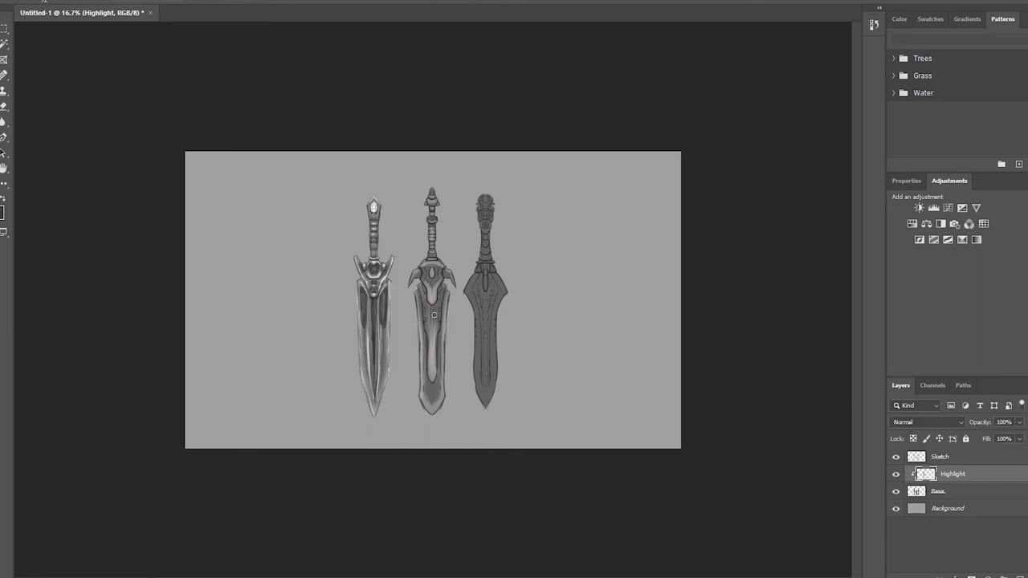
left_click_drag(445, 287, 435, 306)
left_click(4, 105)
mouse_move(364, 196)
left_mouse_down()
mouse_move(376, 228)
mouse_move(363, 297)
mouse_move(384, 305)
mouse_move(371, 414)
left_mouse_up()
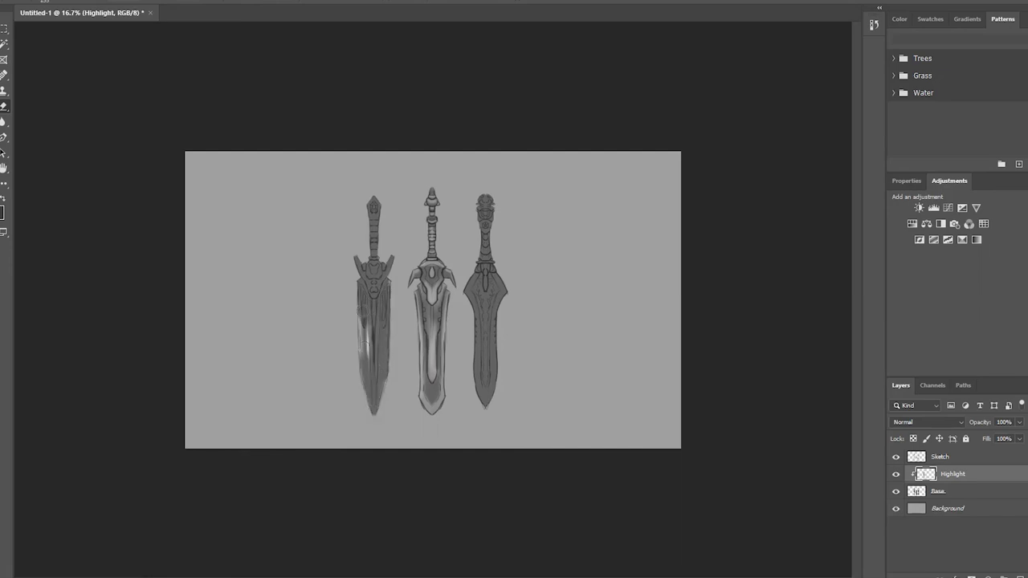
Erase the left sword's lower-blade highlights and repaint fresh highlights on its pommel, grip and guard
left_click_drag(363, 318, 363, 378)
left_click(4, 75)
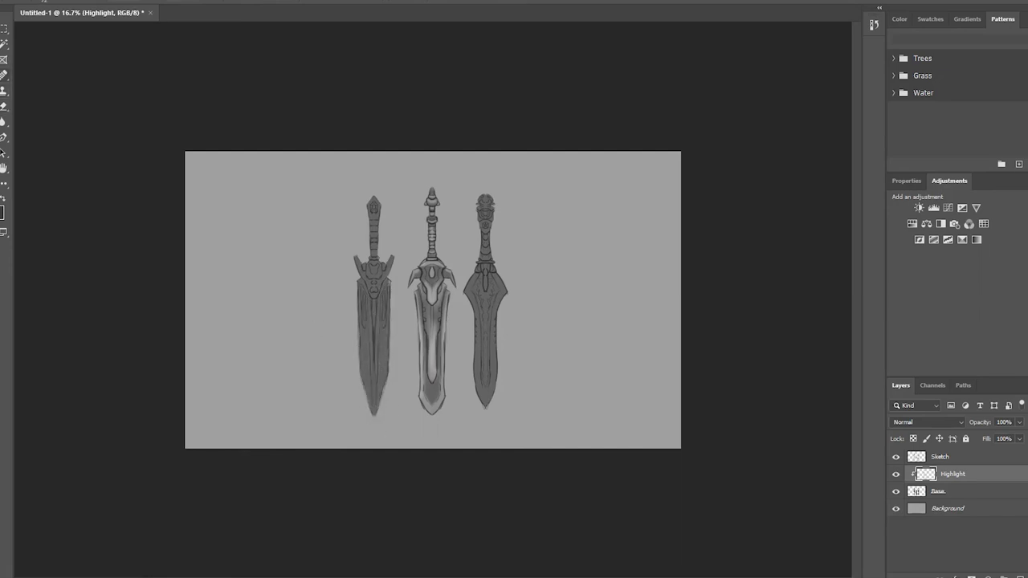
mouse_move(374, 199)
left_mouse_down()
mouse_move(365, 209)
mouse_move(382, 206)
mouse_move(374, 212)
left_mouse_up()
left_click(372, 225)
left_click_drag(370, 231, 384, 236)
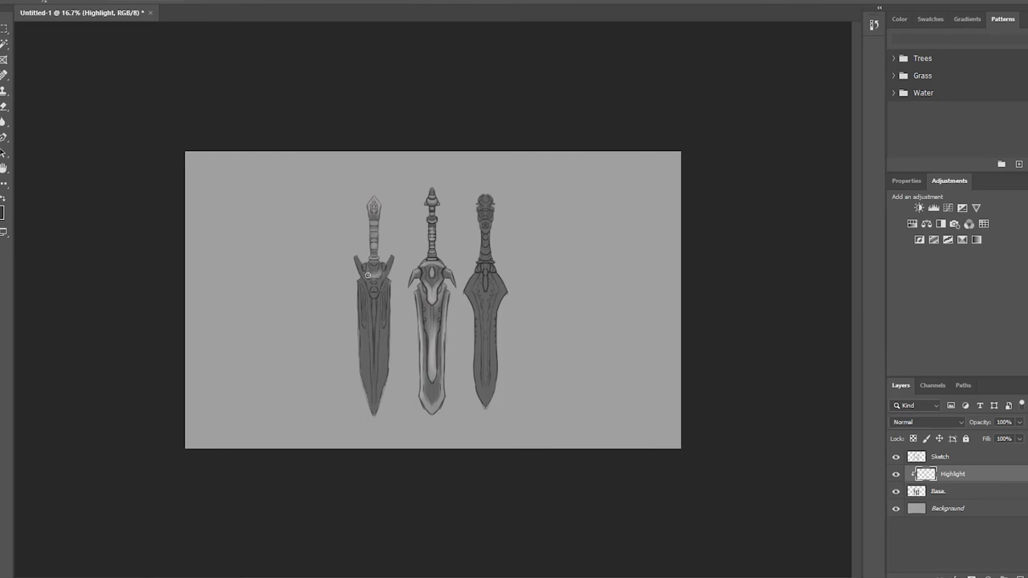
mouse_move(368, 276)
left_mouse_down()
mouse_move(382, 271)
mouse_move(361, 275)
left_mouse_up()
right_click(374, 265)
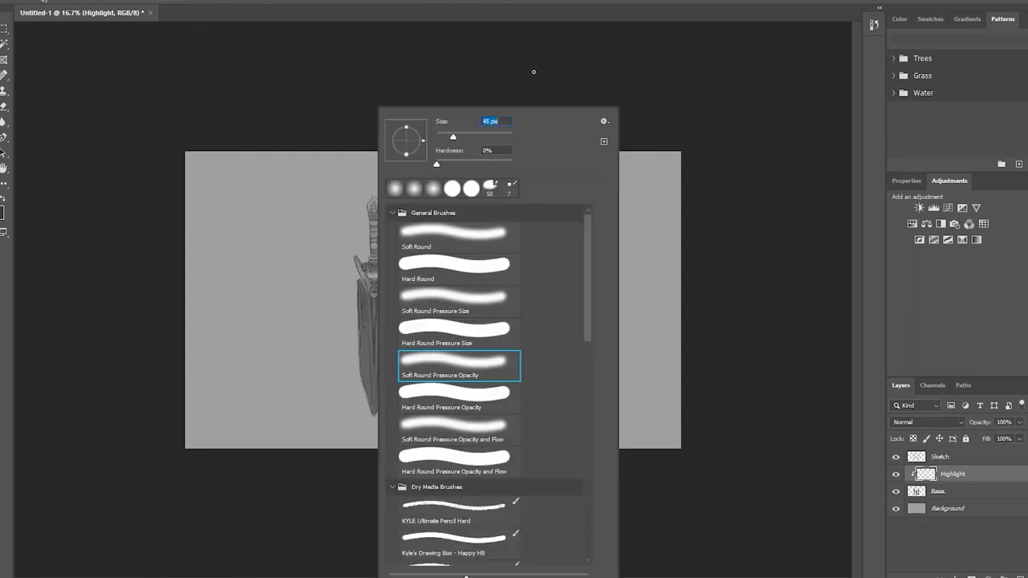
key("Return")
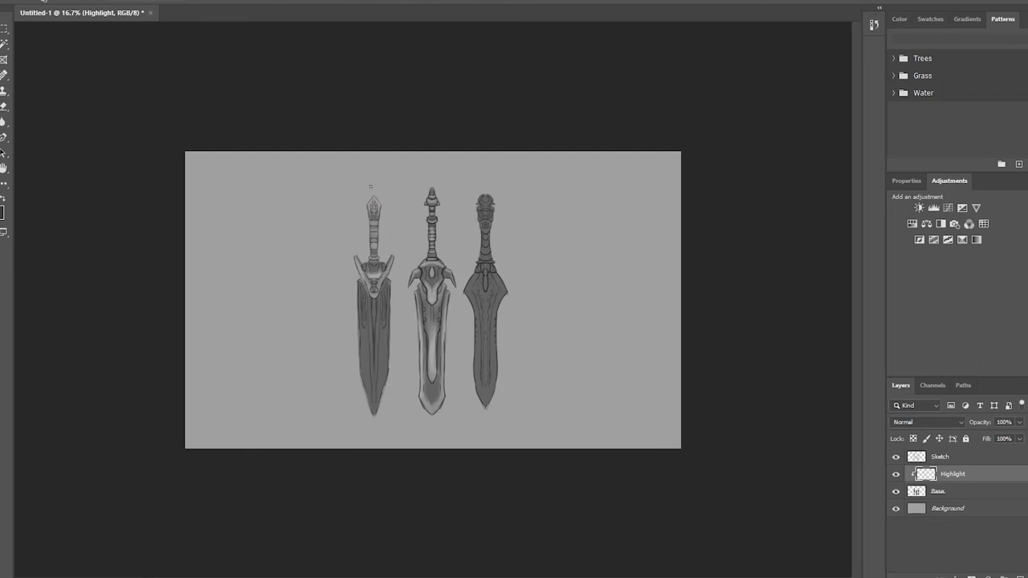
left_click(953, 458)
Erase stray sketch lines on the left blade, then return to the Highlight layer with a resized brush
key("e")
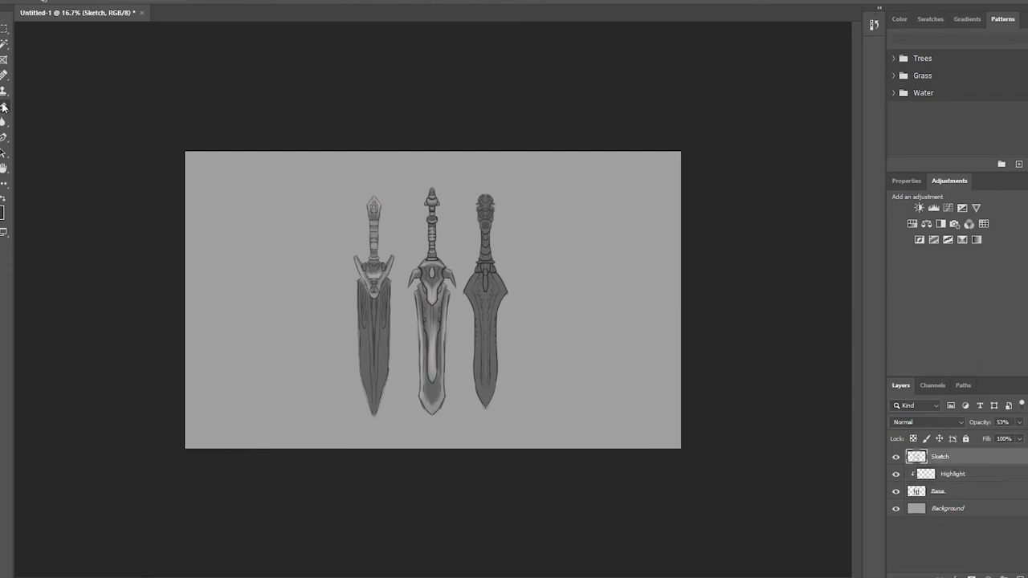
mouse_move(377, 311)
left_mouse_down()
mouse_move(365, 337)
mouse_move(381, 338)
left_mouse_up()
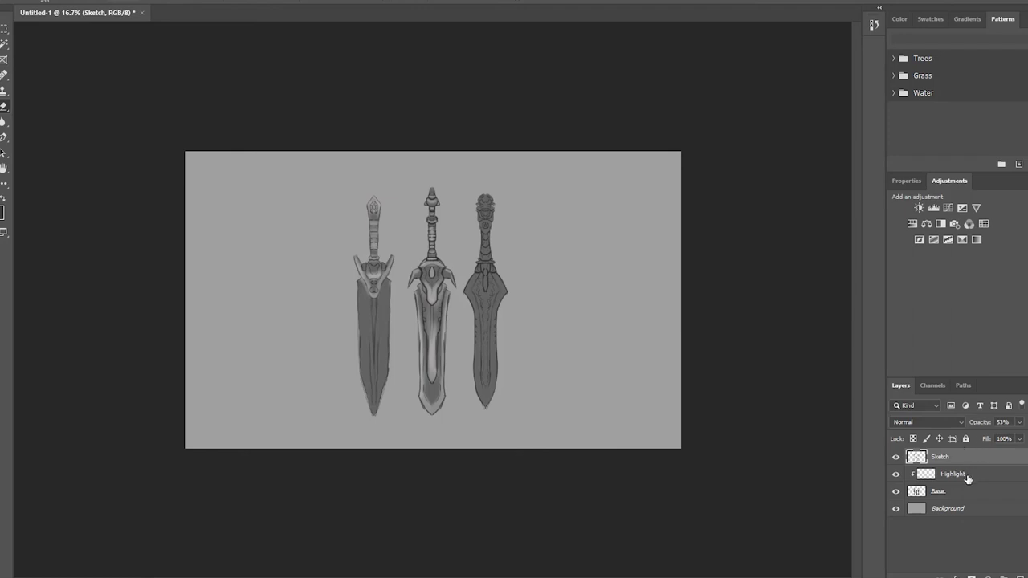
left_click(967, 475)
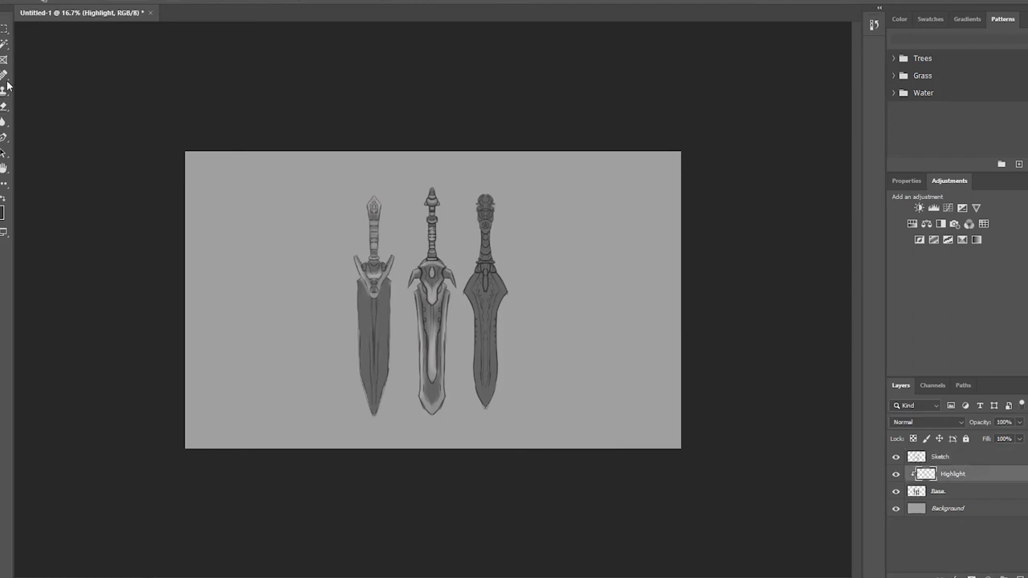
right_click(373, 402)
left_click(471, 131)
key("Return")
Paint faint highlight streaks down the left sword's blade
left_click_drag(378, 384, 381, 395)
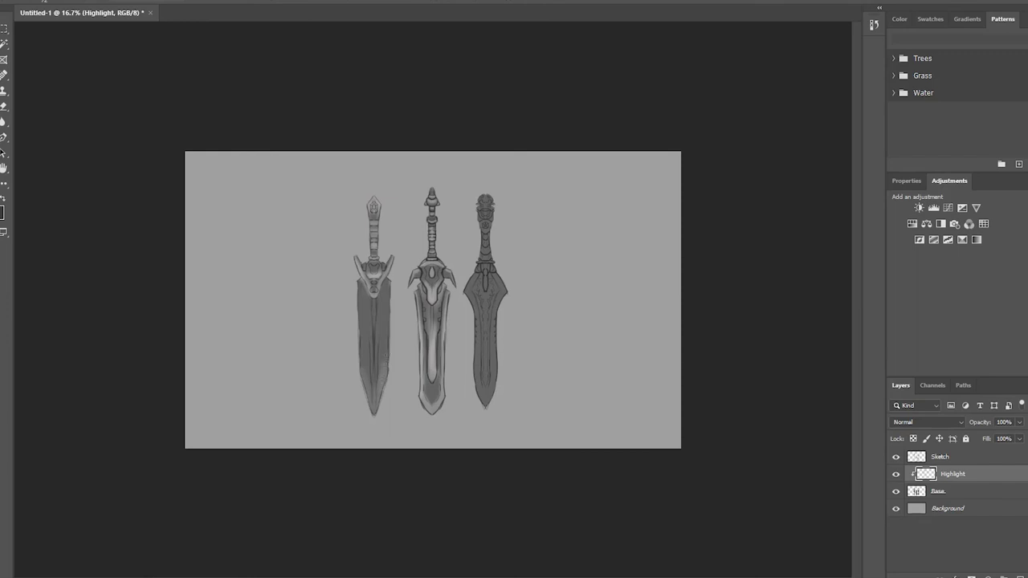
mouse_move(387, 345)
left_mouse_down()
mouse_move(378, 405)
mouse_move(363, 368)
left_mouse_up()
mouse_move(362, 319)
left_mouse_down()
mouse_move(362, 298)
mouse_move(386, 324)
mouse_move(364, 374)
left_mouse_up()
left_click_drag(375, 313, 380, 358)
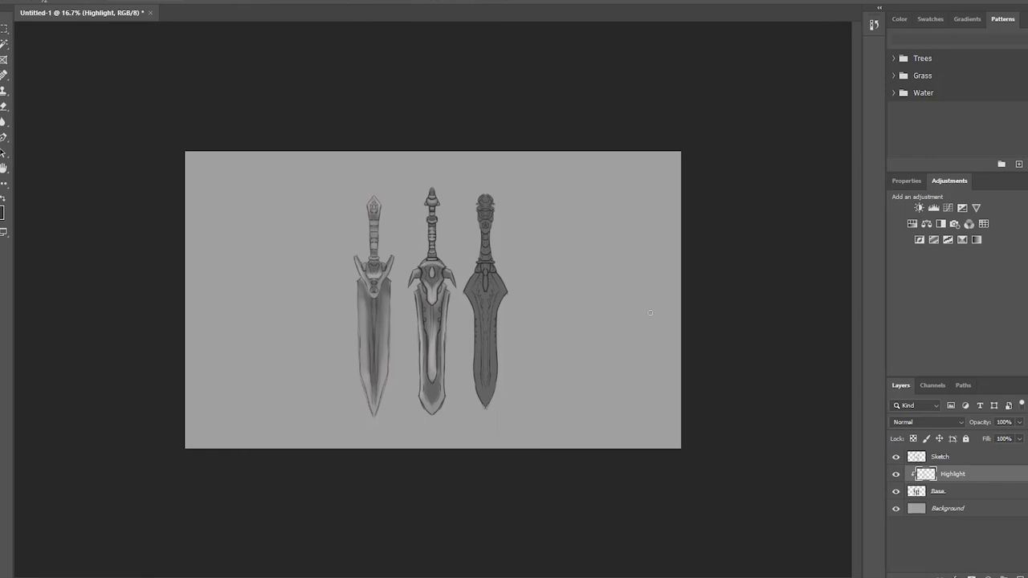
Delete the left sword's sketch lines and highlights inside a rectangular selection
left_click(952, 459)
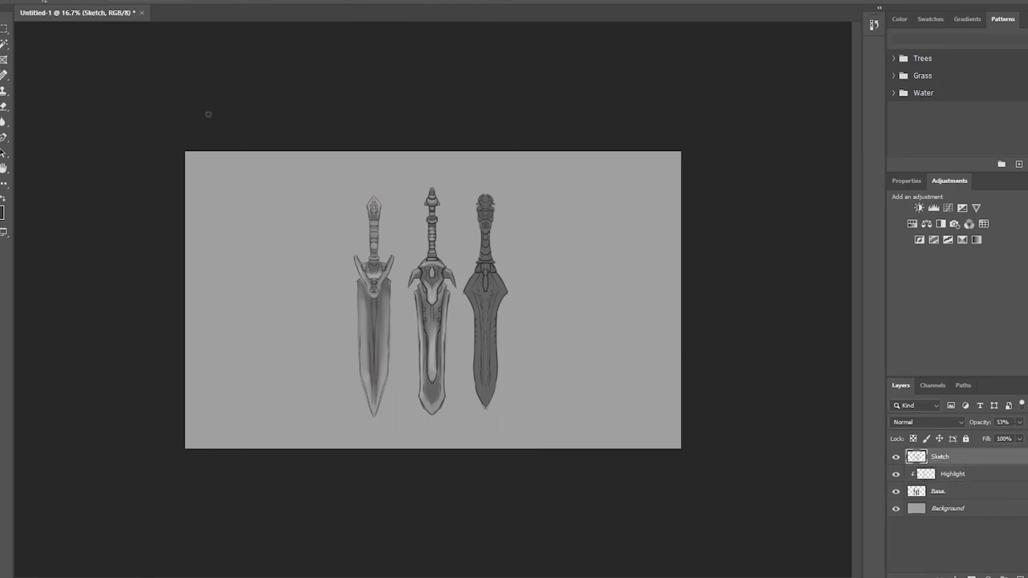
left_click(4, 28)
mouse_move(312, 159)
left_mouse_down()
mouse_move(362, 457)
mouse_move(397, 465)
left_mouse_up()
key("ctrl+f")
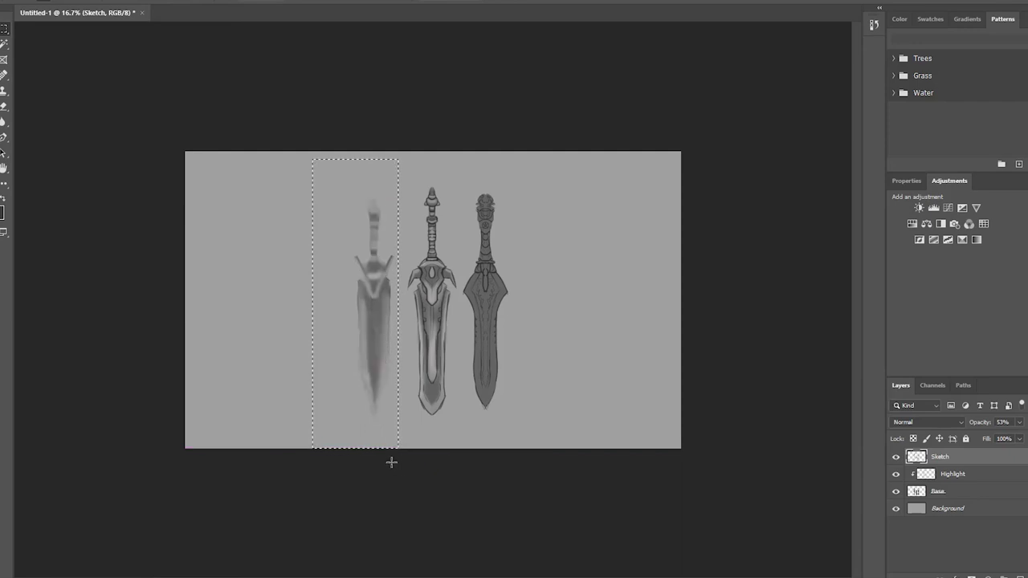
left_click(963, 475)
key("alt+BackSpace")
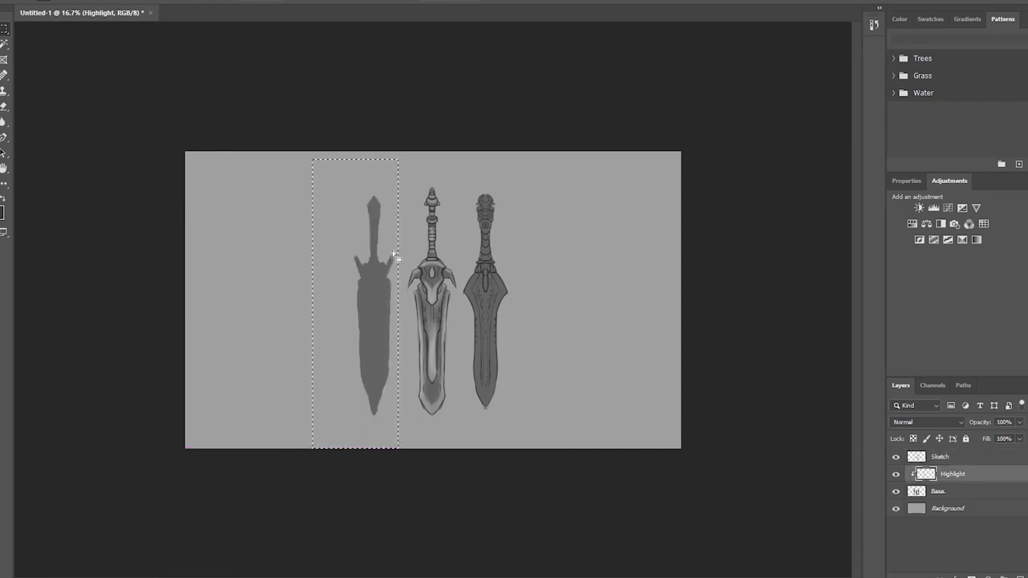
key("ctrl+d")
Delete the left sword's base silhouette, dismiss the no-pixels warning, and zoom in on the remaining swords
left_click(938, 491)
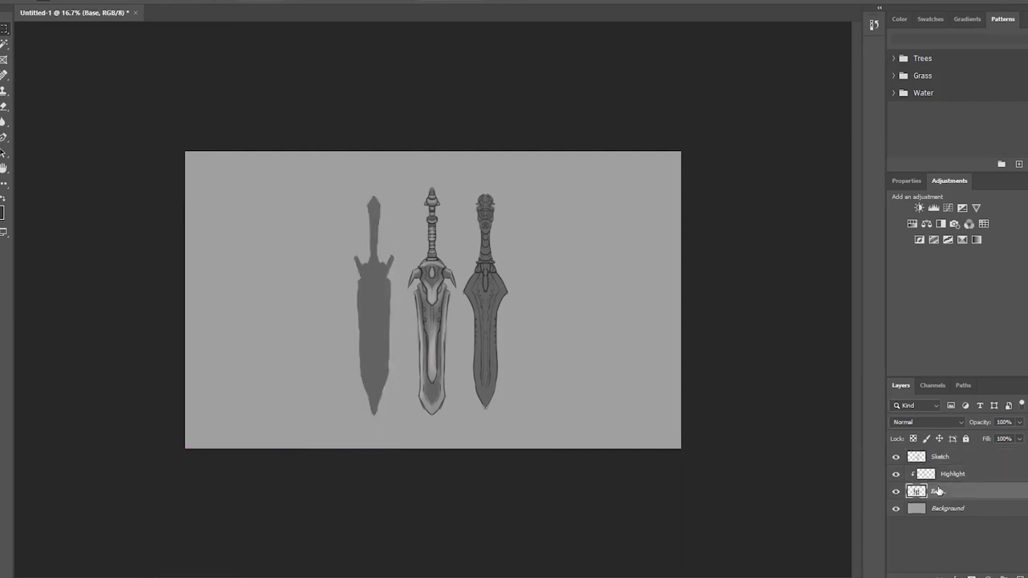
left_click_drag(303, 157, 403, 434)
key("Delete")
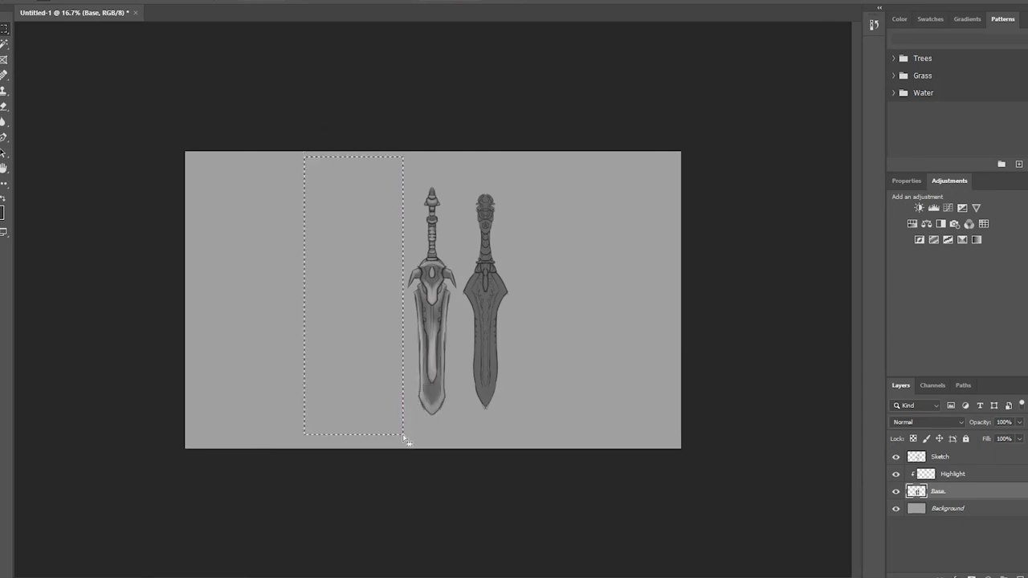
key("ctrl+d")
left_click(989, 475)
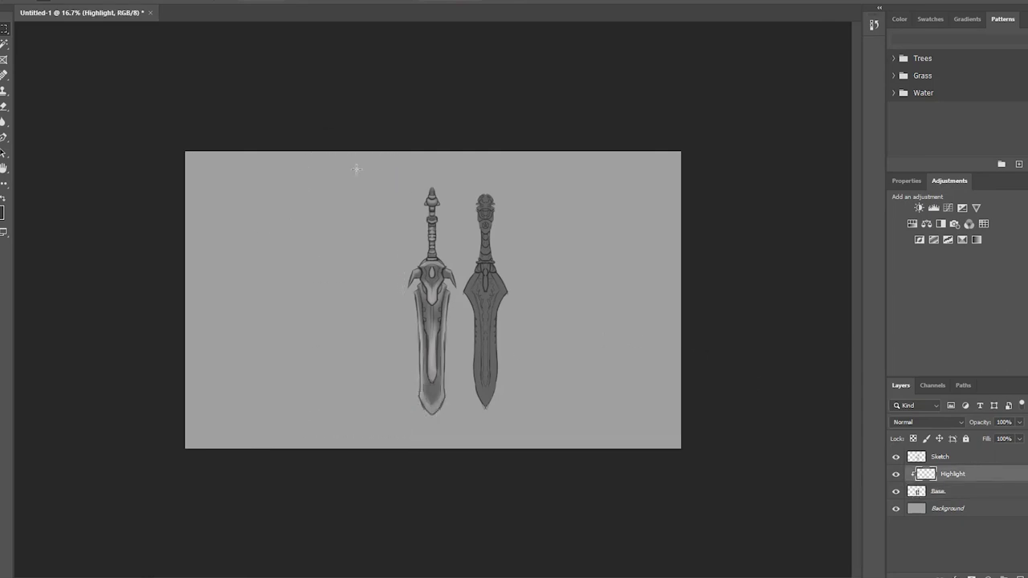
left_click_drag(304, 141, 620, 468)
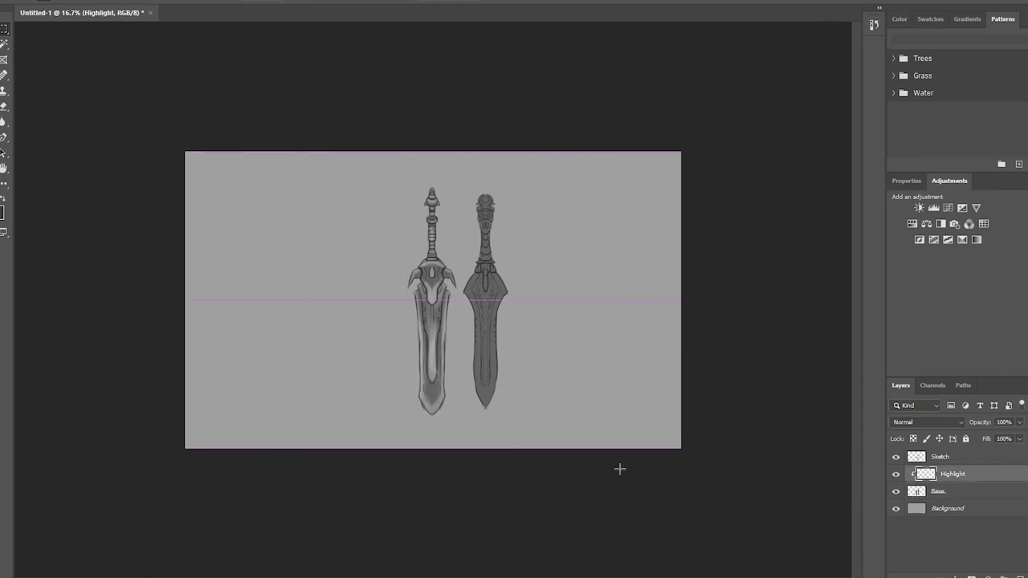
left_click(974, 456)
key("Delete")
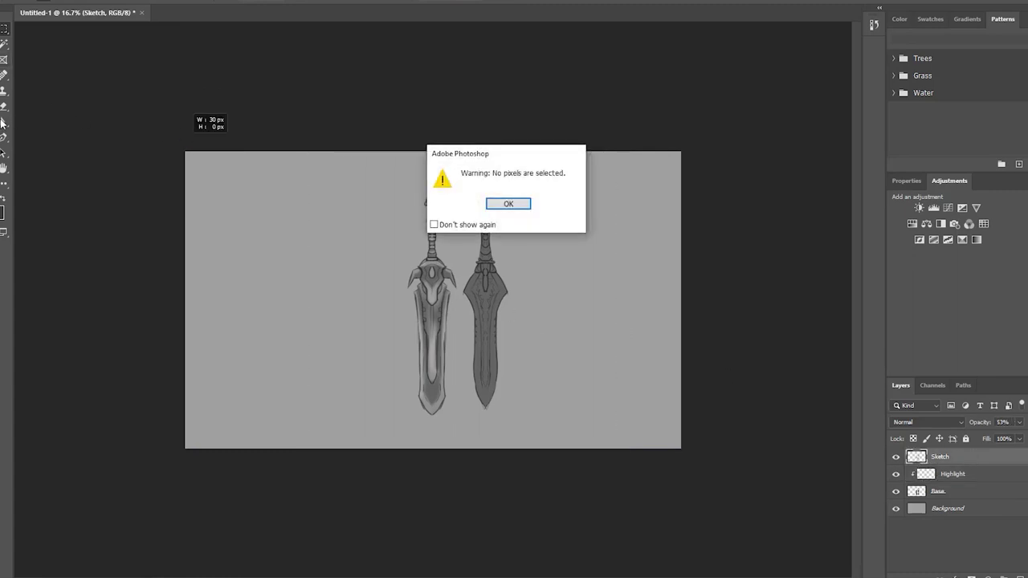
left_click(526, 206)
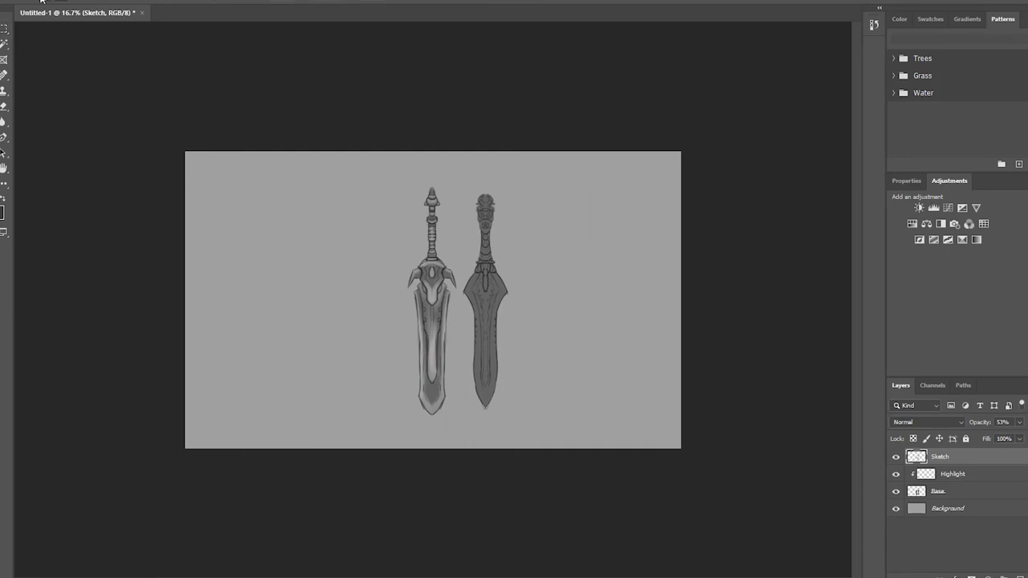
key("ctrl+plus")
key("ctrl+plus")
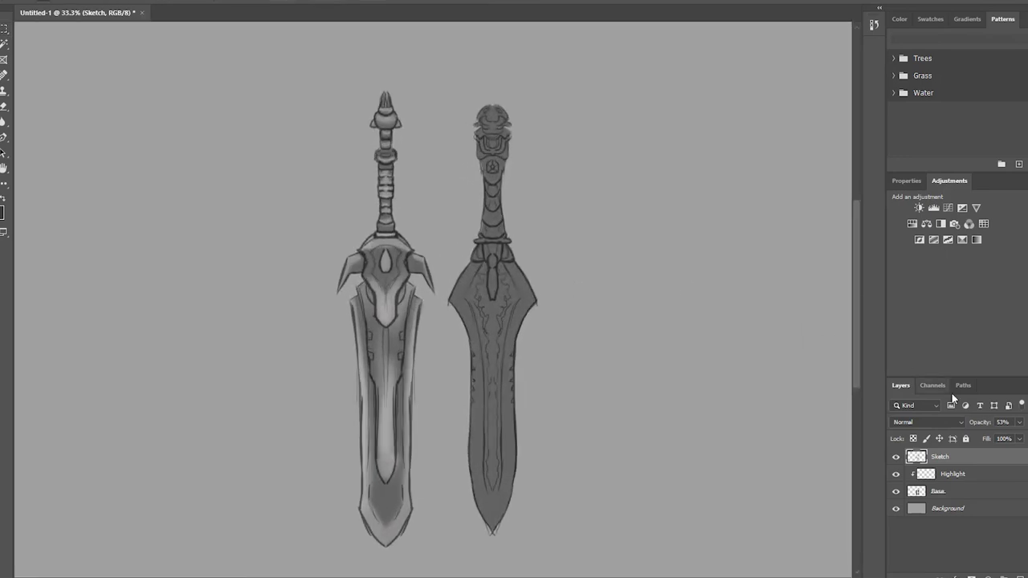
Set the foreground colour to #f7f7f7 and highlight the right sword's pommel top on the Highlight layer
left_click(966, 475)
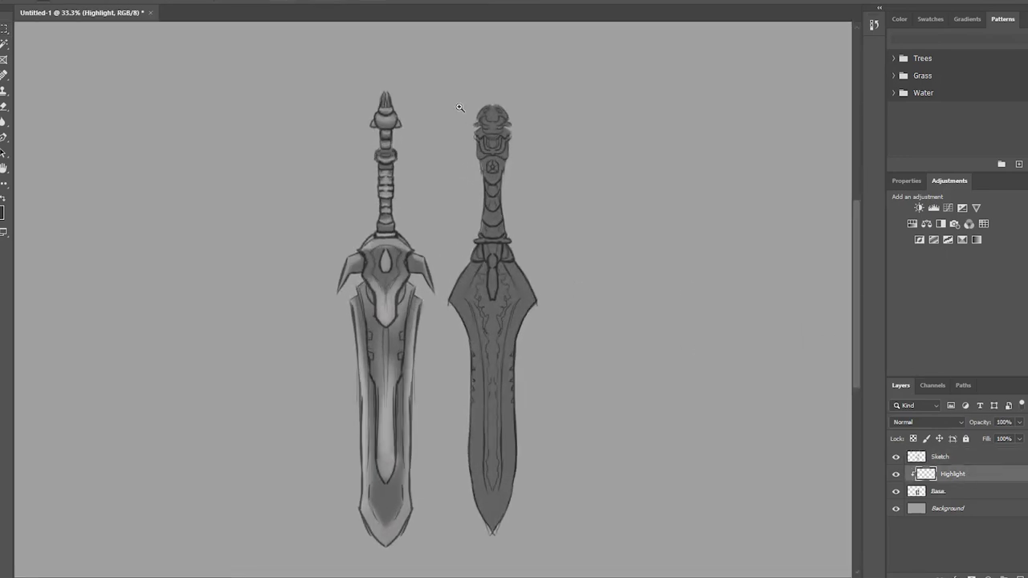
key("b")
left_click_drag(476, 114, 499, 114)
left_click(3, 210)
type("f7f7f7")
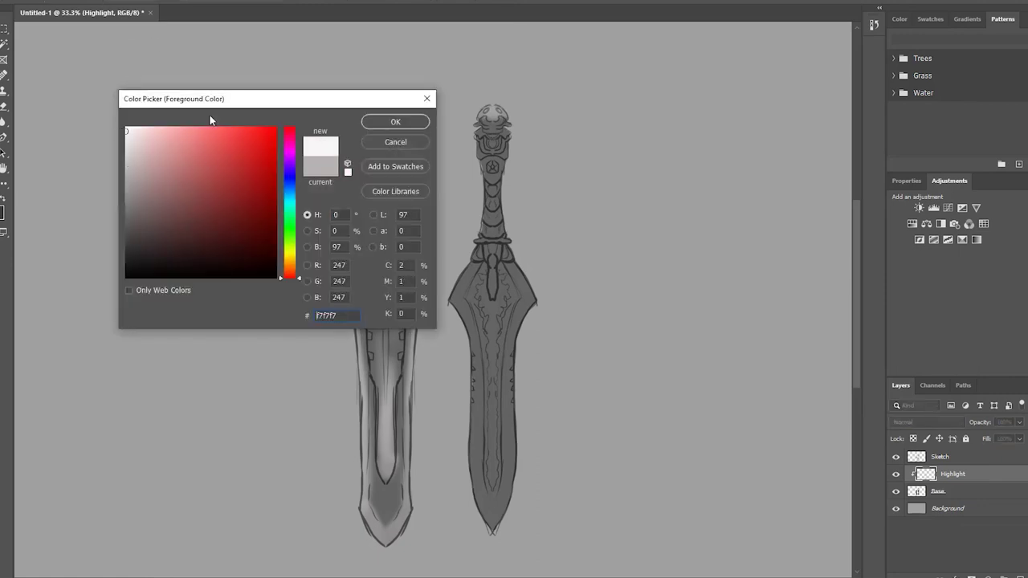
left_click(369, 122)
left_click_drag(485, 112, 501, 109)
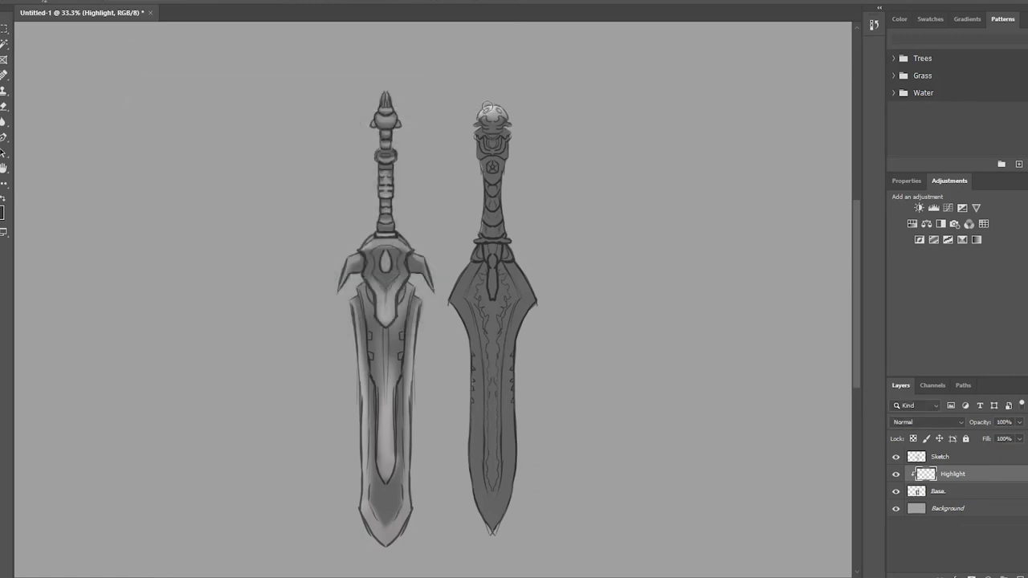
Highlight the left sword's pommel, crossguard top and both crossguard spikes
left_click_drag(375, 109, 398, 127)
left_click_drag(382, 121, 387, 155)
left_click_drag(363, 244, 405, 235)
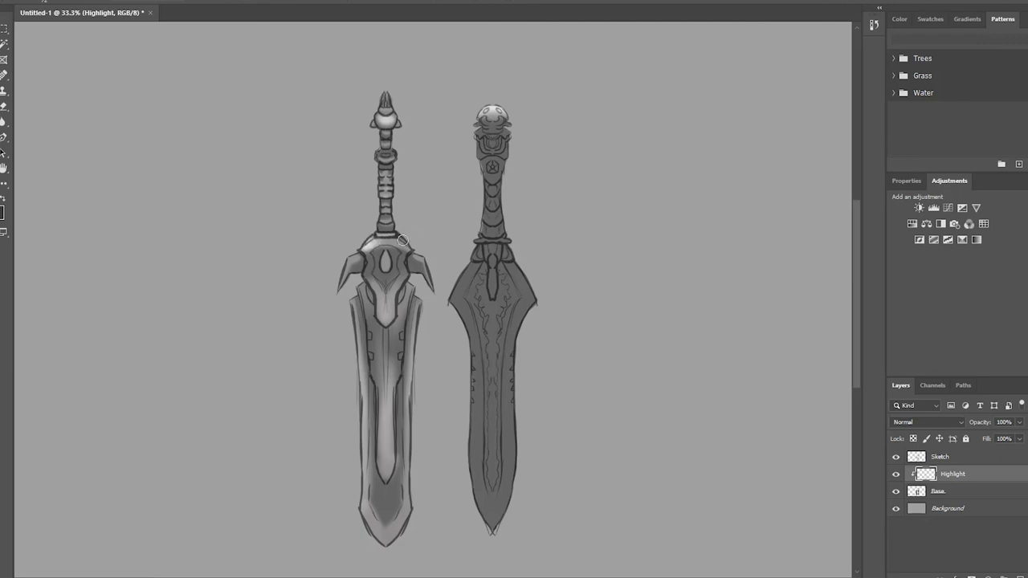
left_click_drag(351, 255, 345, 268)
left_click_drag(432, 247, 356, 361)
Highlight both edges and the tip of the left blade, plus the right sword's pommel
left_click_drag(352, 324, 363, 457)
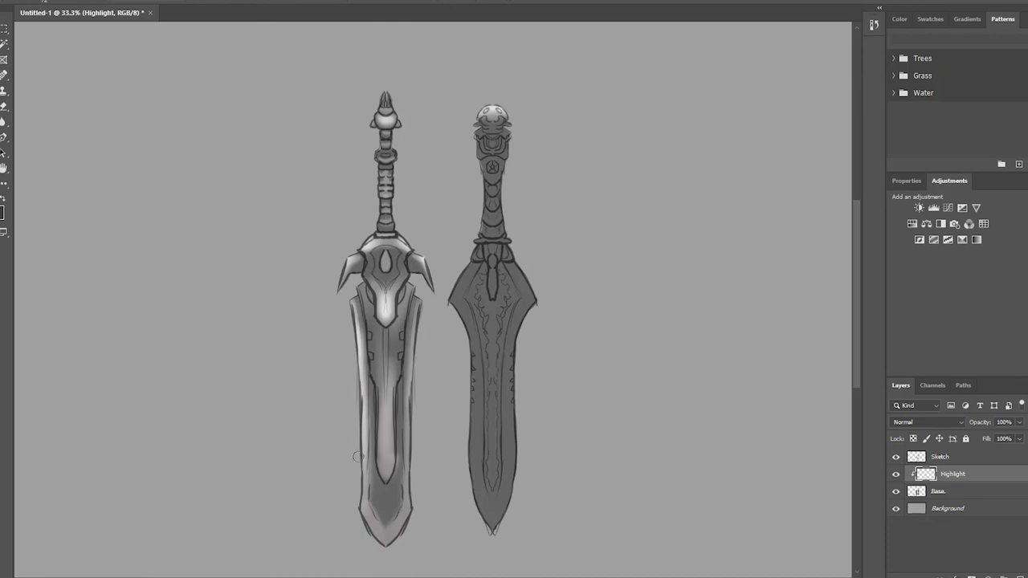
mouse_move(359, 418)
left_mouse_down()
mouse_move(371, 536)
mouse_move(386, 545)
left_mouse_up()
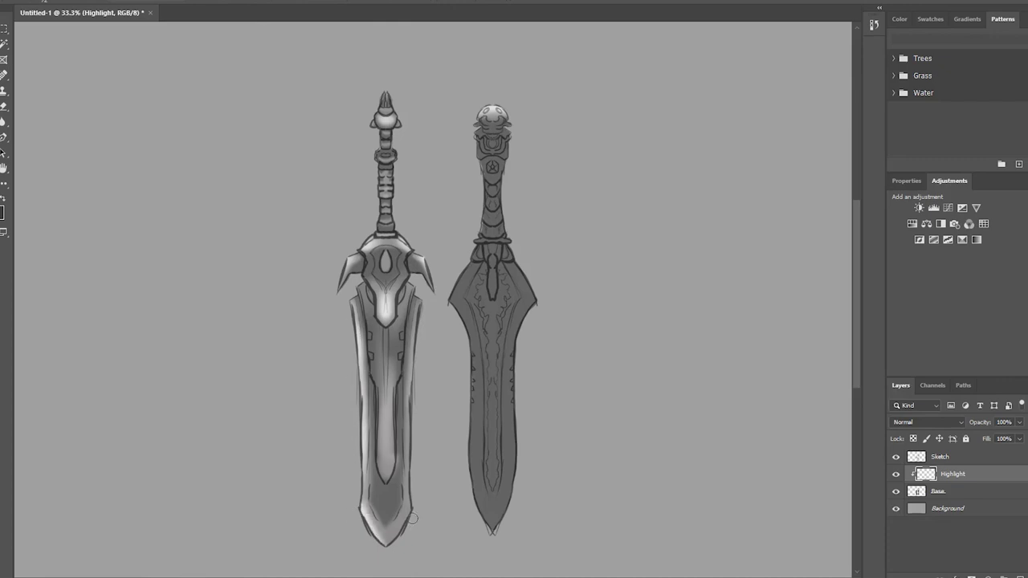
left_click_drag(409, 506, 389, 543)
left_click_drag(412, 509, 411, 450)
left_click_drag(419, 307, 407, 486)
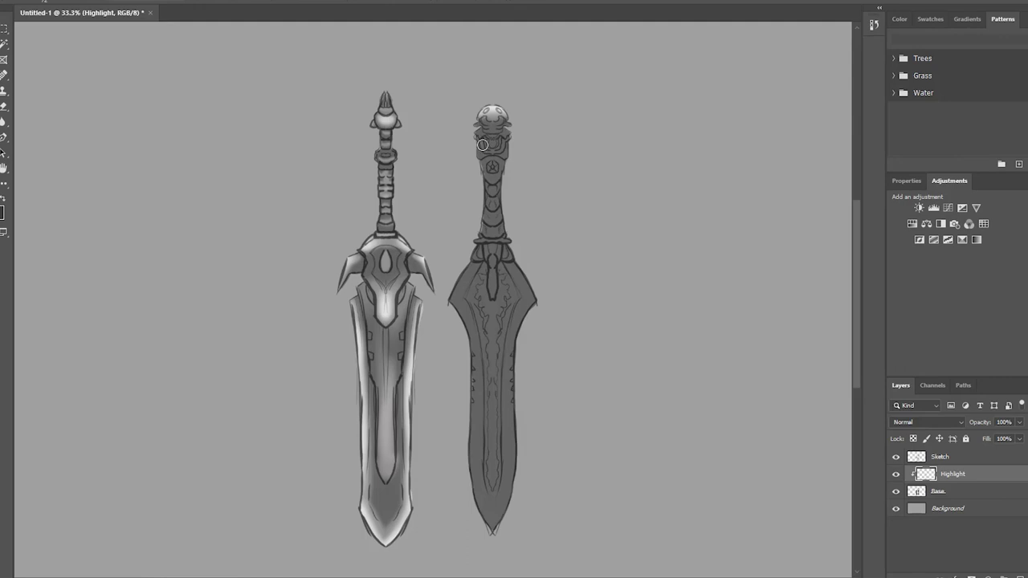
left_click_drag(483, 144, 484, 149)
Shrink the brush to about 39 px, centre Vertical symmetry on the right sword, and highlight its pommel
right_click(497, 143)
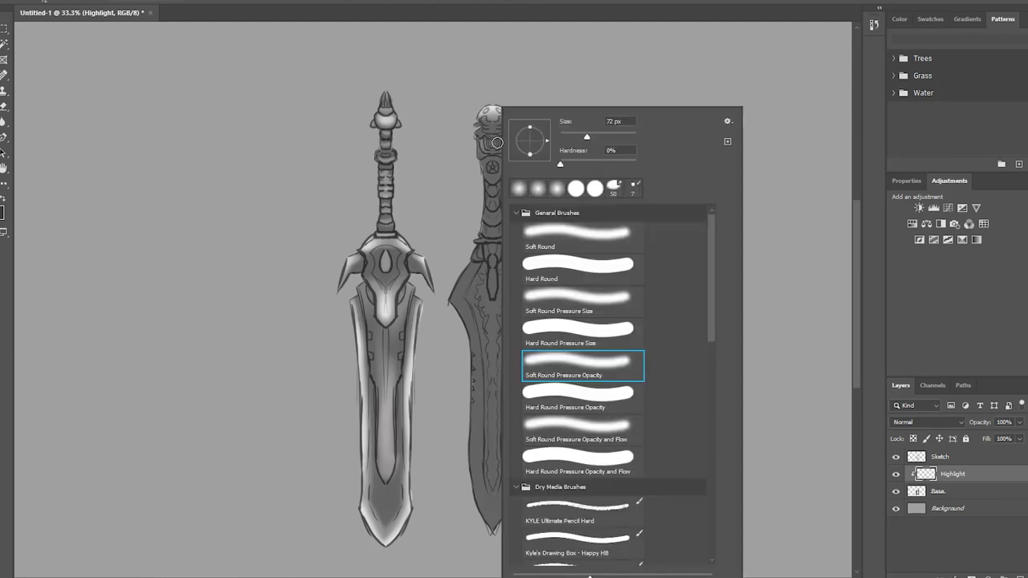
left_click_drag(585, 136, 574, 137)
left_click(509, 3)
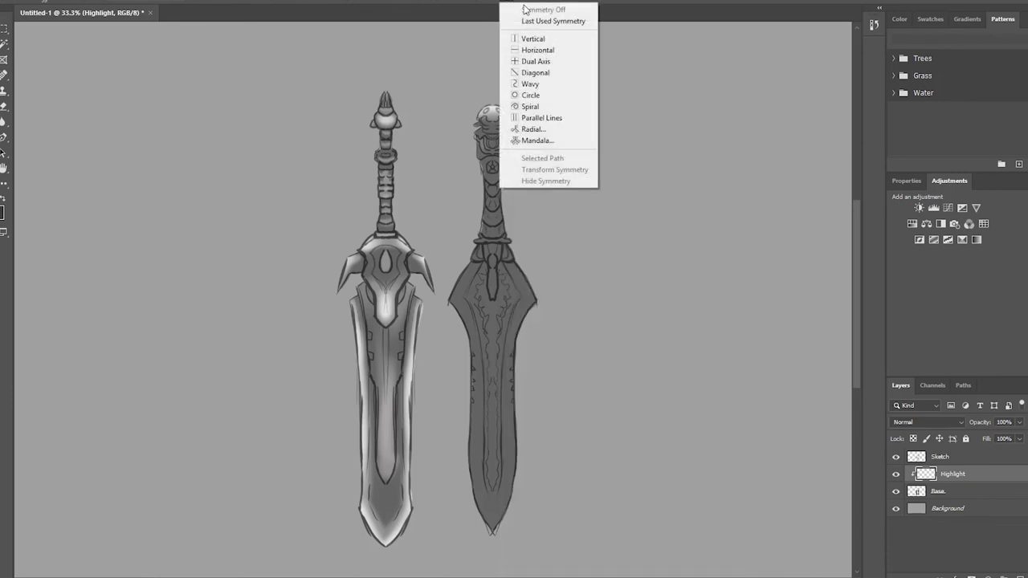
left_click(554, 40)
left_click_drag(430, 191, 493, 195)
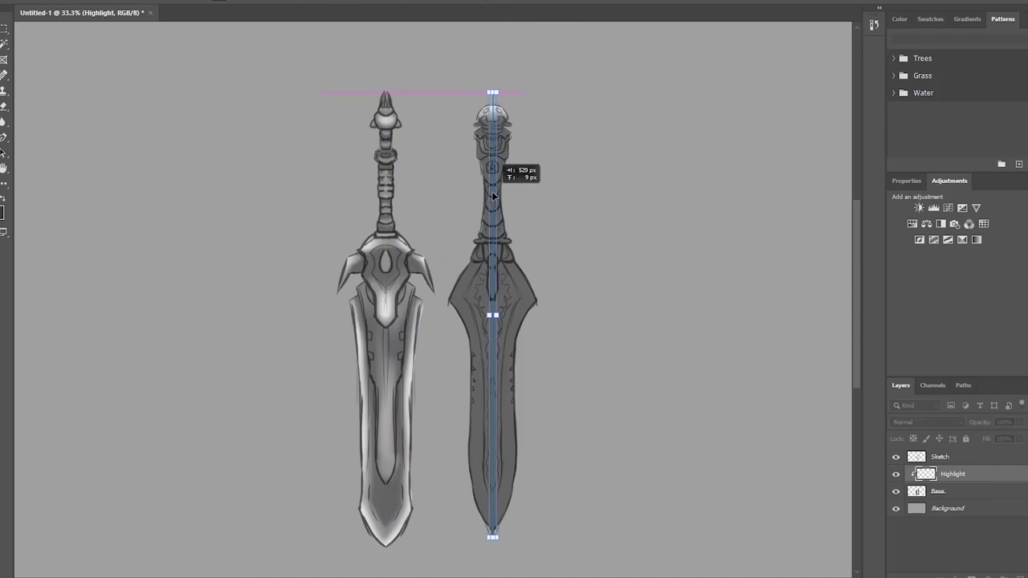
key("Return")
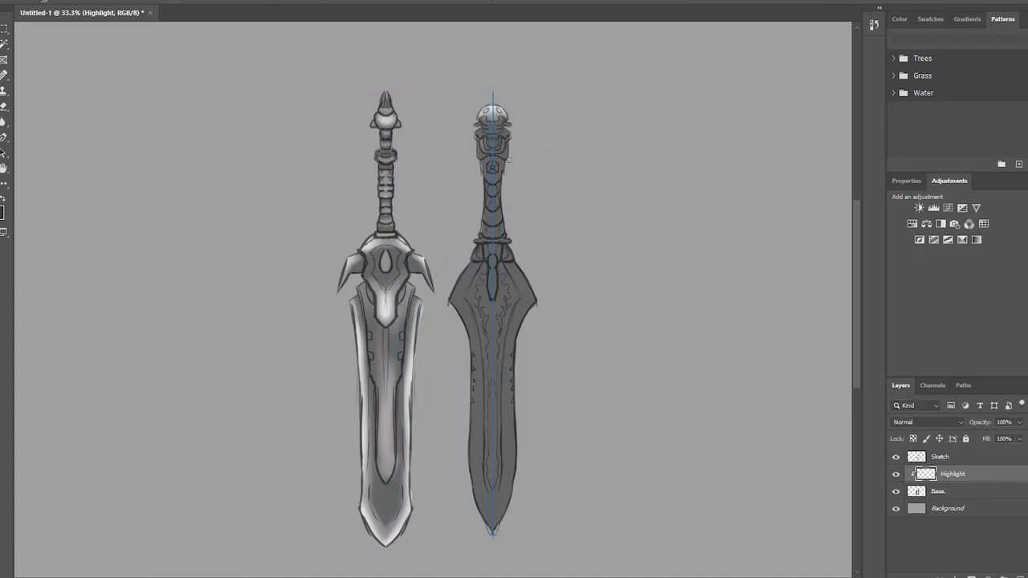
mouse_move(478, 147)
left_mouse_down()
mouse_move(480, 157)
mouse_move(482, 138)
mouse_move(492, 167)
left_mouse_up()
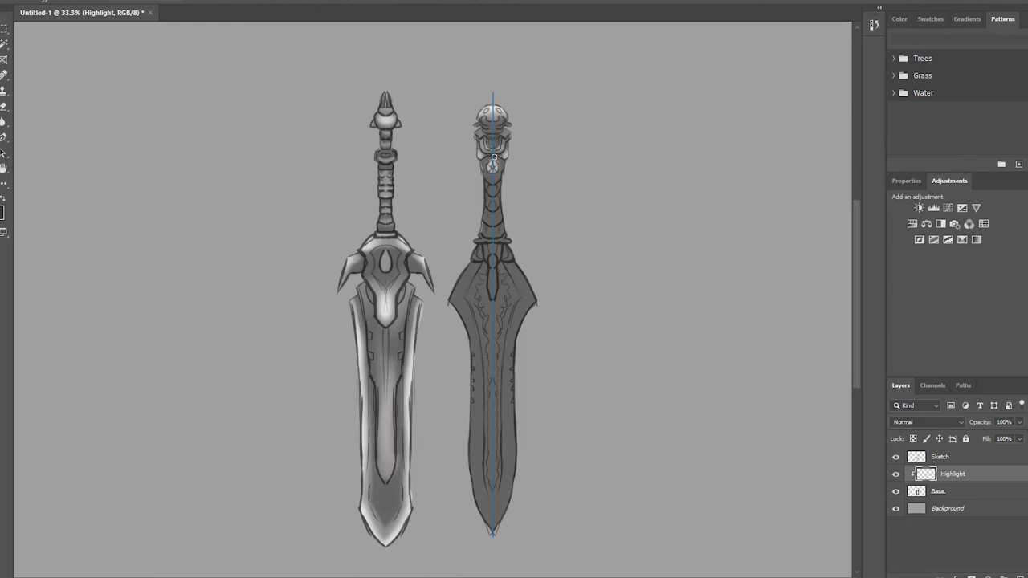
At 32 px, paint mirrored highlights down the right sword's neck and grip
right_click(490, 162)
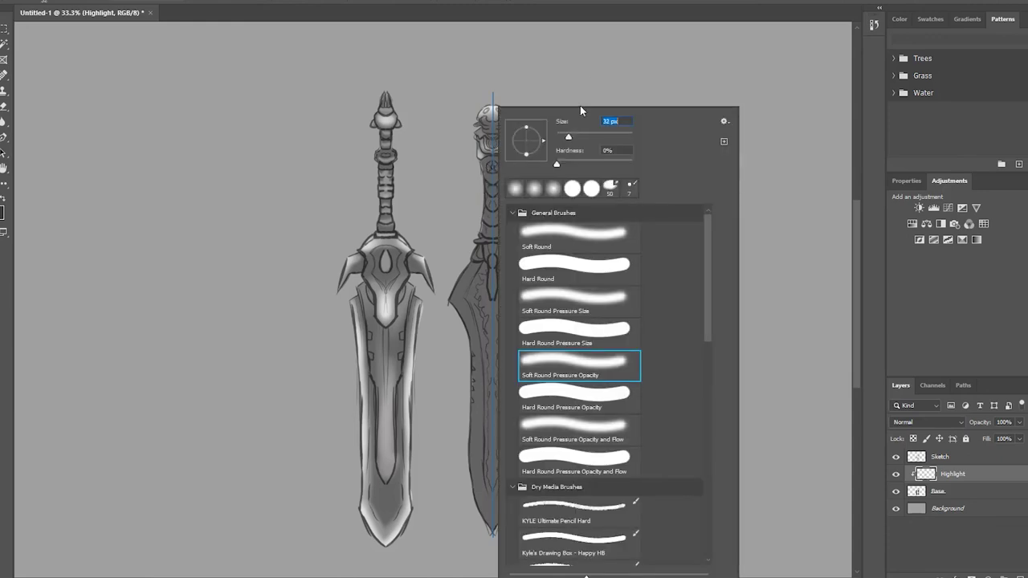
left_click(579, 105)
left_click_drag(491, 164, 492, 167)
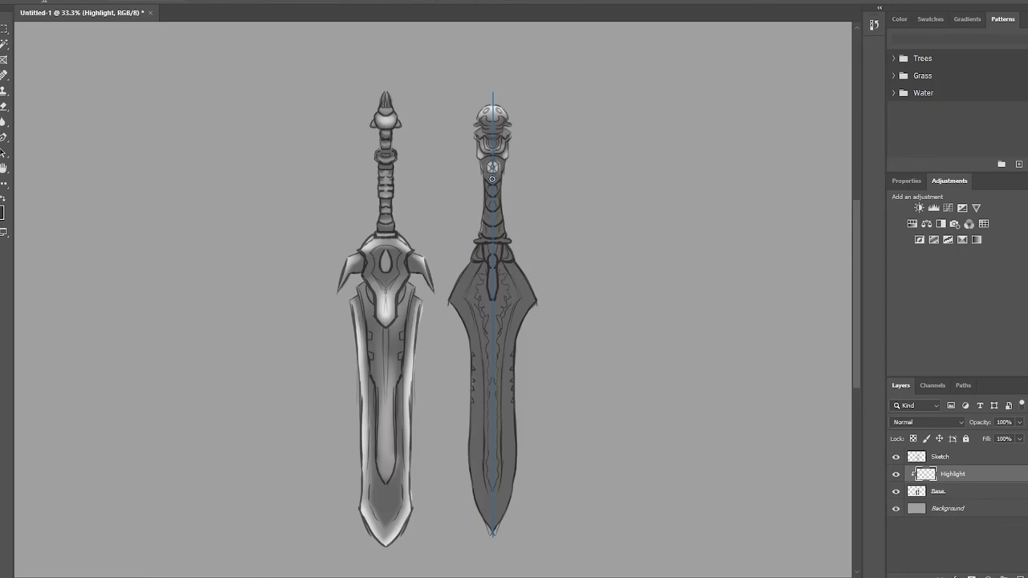
left_click_drag(489, 174, 495, 187)
left_click_drag(495, 207, 490, 218)
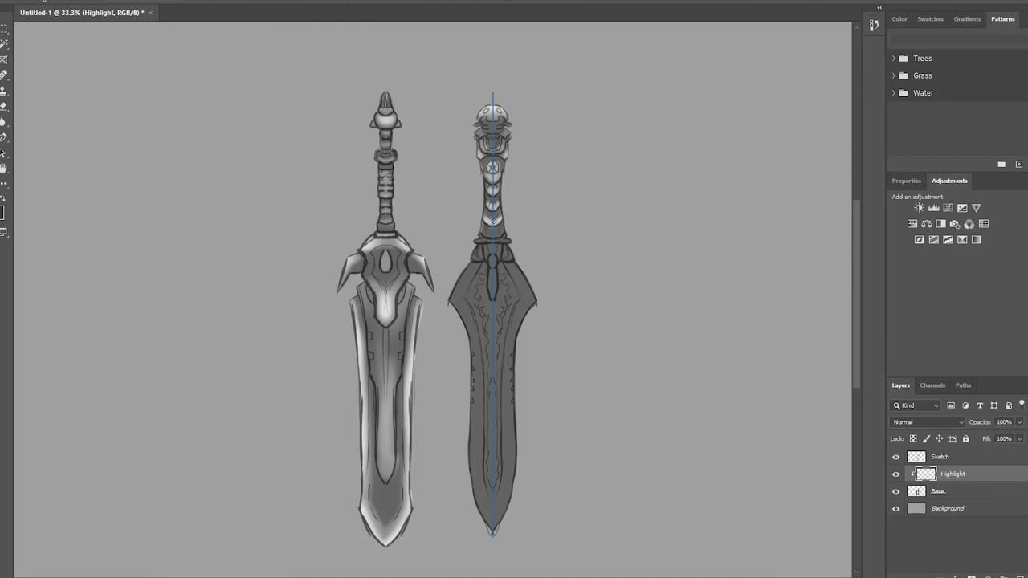
mouse_move(501, 211)
left_mouse_down()
mouse_move(486, 223)
mouse_move(510, 240)
left_mouse_up()
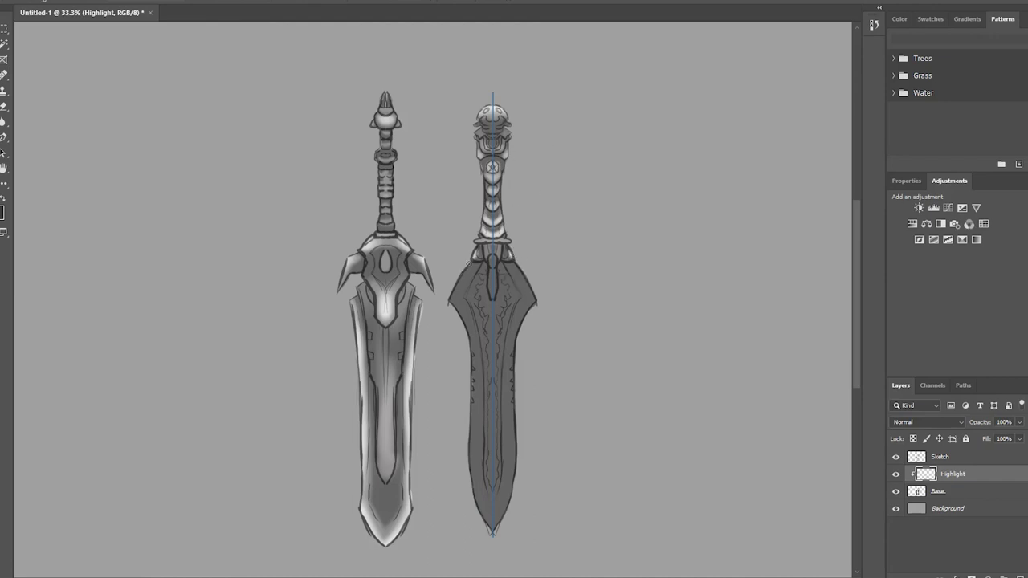
Paint mirrored highlights down both edges of the right blade and beside the crossguard
mouse_move(471, 261)
left_mouse_down()
mouse_move(450, 300)
mouse_move(472, 357)
left_mouse_up()
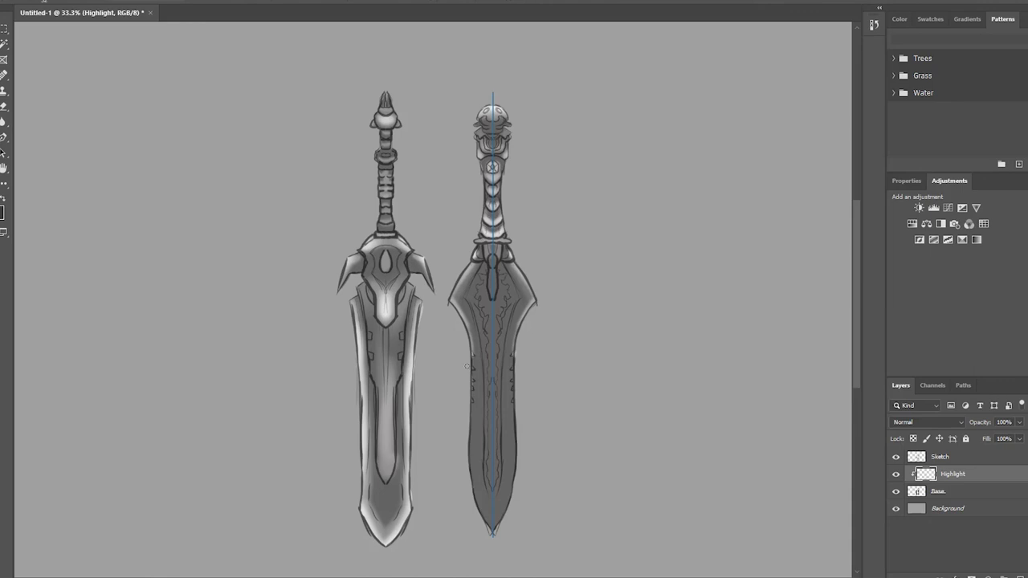
left_click_drag(469, 353, 471, 398)
left_click_drag(470, 340, 471, 481)
mouse_move(471, 440)
left_mouse_down()
mouse_move(491, 527)
mouse_move(506, 491)
left_mouse_up()
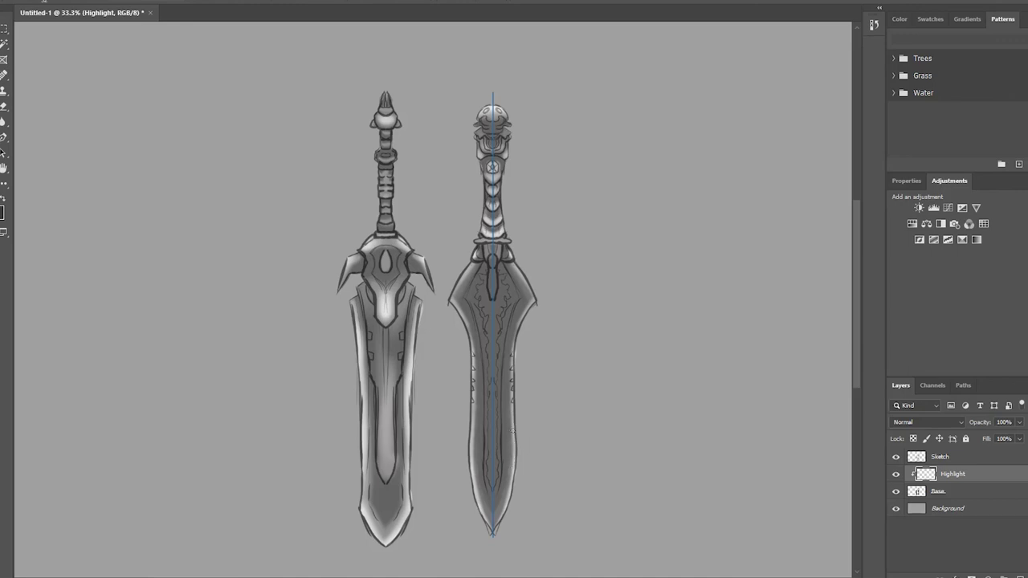
mouse_move(508, 380)
left_mouse_down()
mouse_move(509, 401)
mouse_move(511, 341)
mouse_move(533, 295)
left_mouse_up()
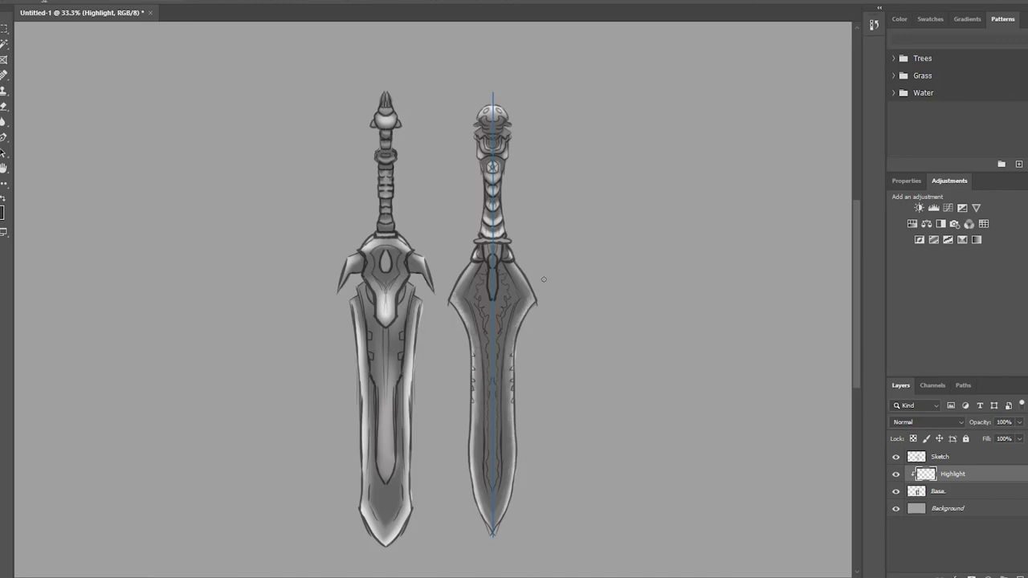
mouse_move(482, 263)
left_mouse_down()
mouse_move(465, 299)
mouse_move(475, 318)
mouse_move(498, 321)
left_mouse_up()
Resize the brush and paint highlights down both edges of the right blade to its tip
right_click(482, 278)
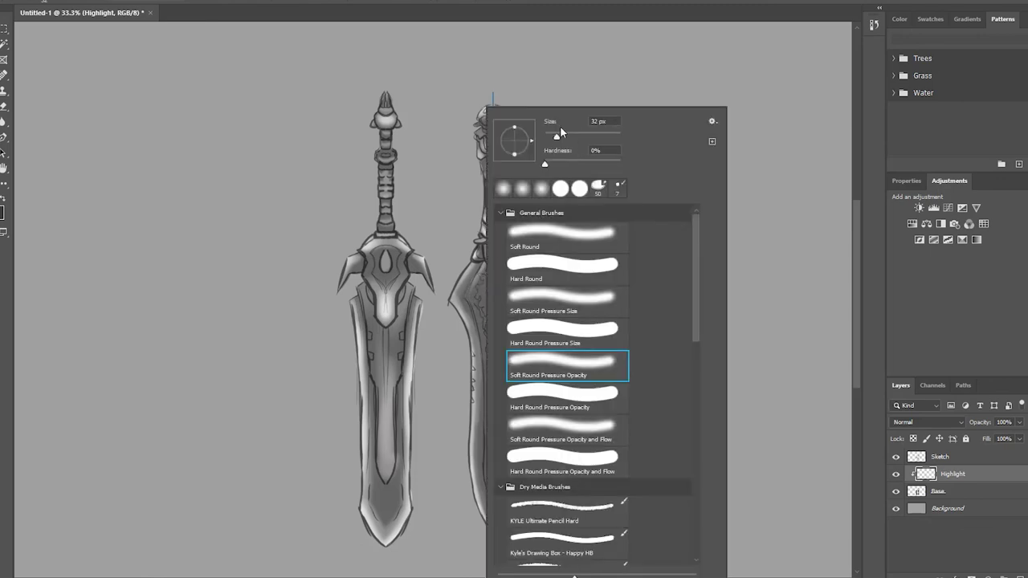
key("Return")
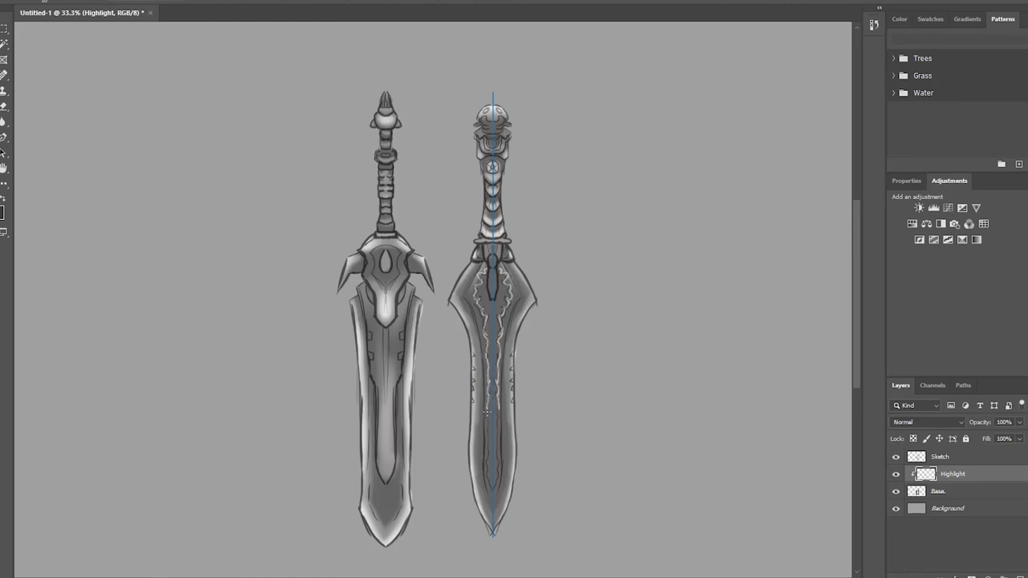
left_click_drag(488, 427, 490, 484)
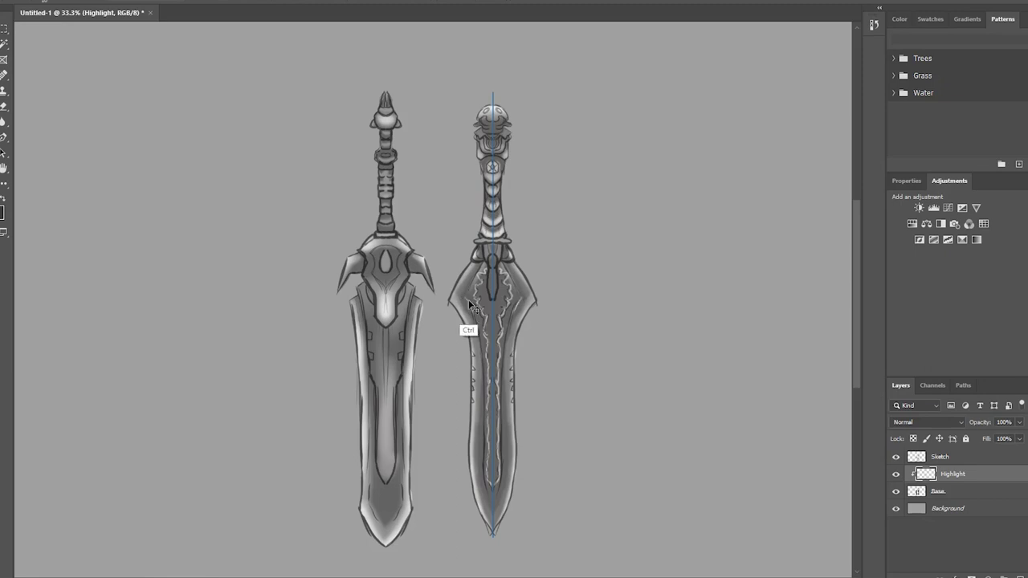
right_click(464, 299)
left_click(531, 136)
key("Return")
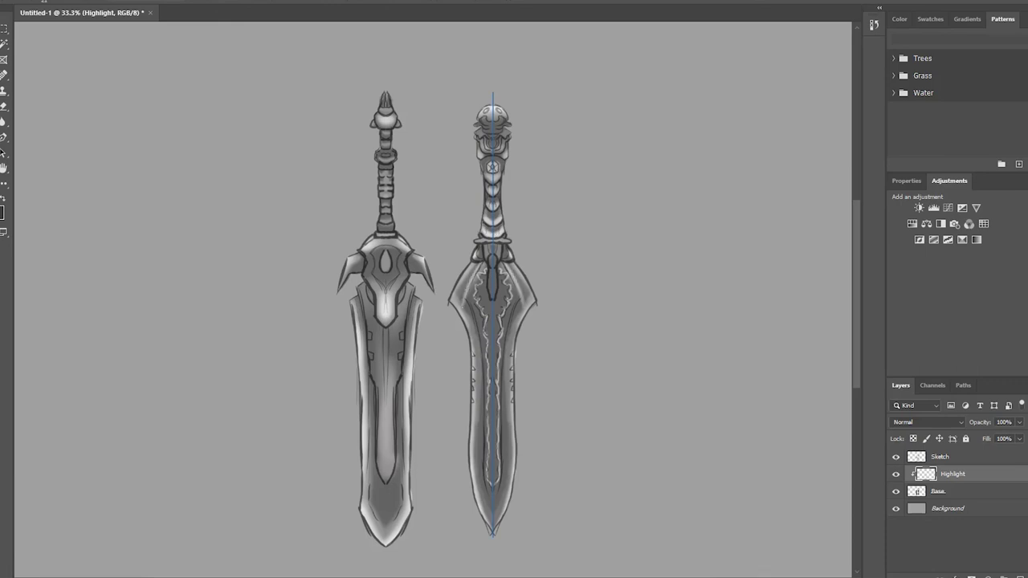
left_click_drag(468, 273, 480, 358)
left_click_drag(474, 322, 480, 405)
left_click_drag(482, 363, 485, 438)
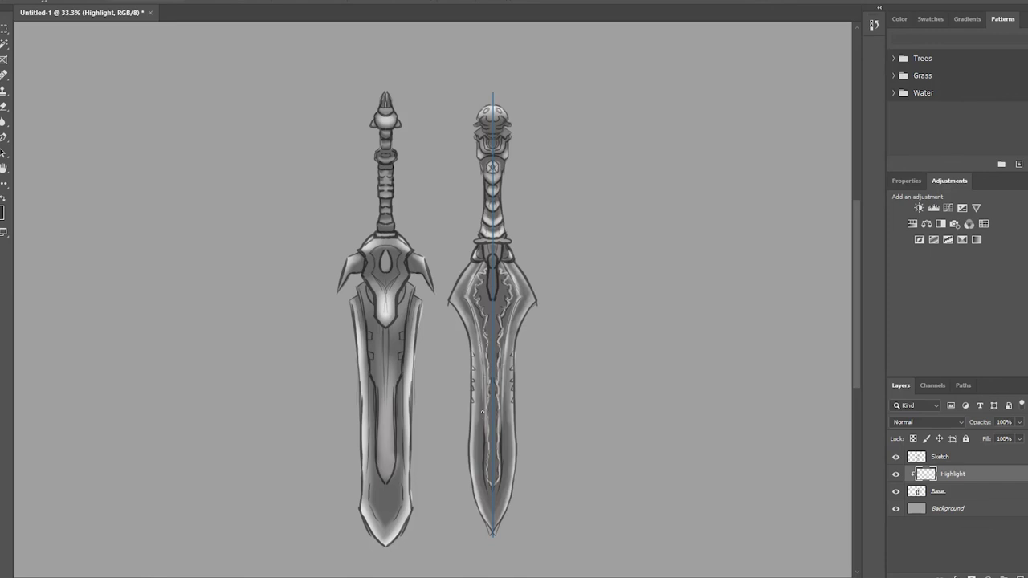
left_click_drag(483, 398, 485, 461)
left_click_drag(483, 422, 489, 501)
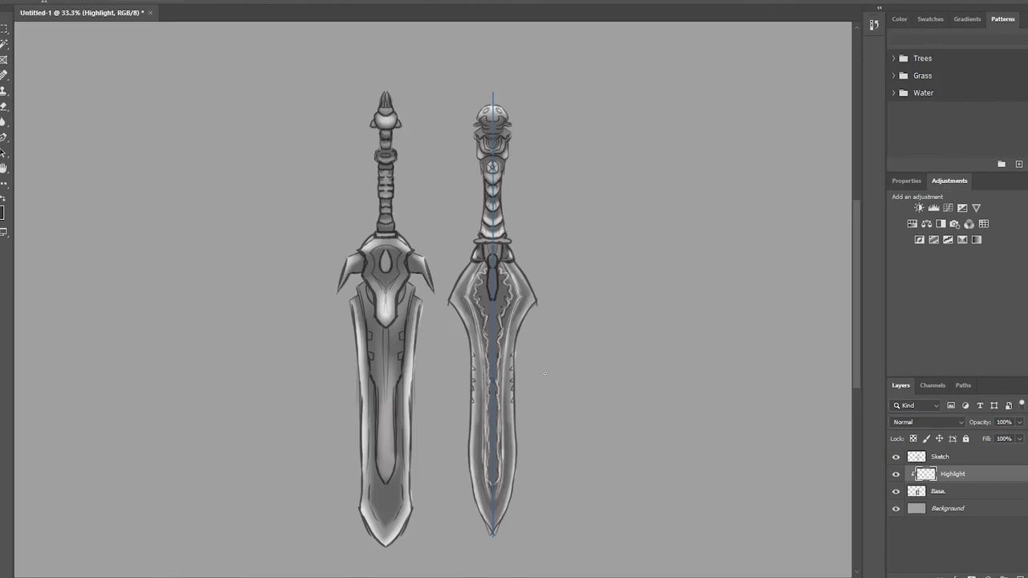
Undo and redo recent strokes to compare the right blade, repainting the area below the guard
key("ctrl+z")
key("ctrl+z")
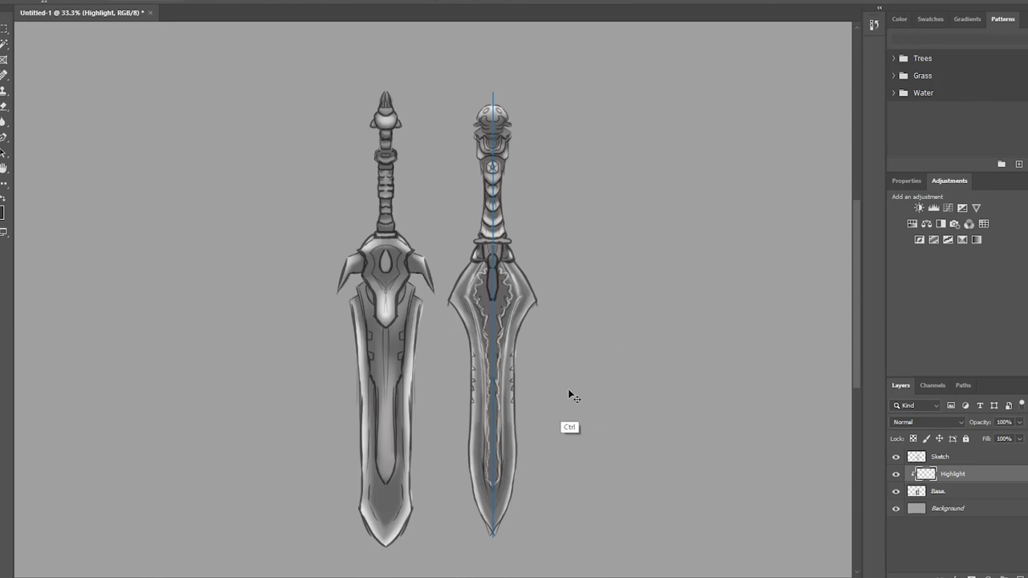
key("ctrl+z")
key("ctrl+z")
key("ctrl+z")
key("ctrl+z")
key("ctrl+z")
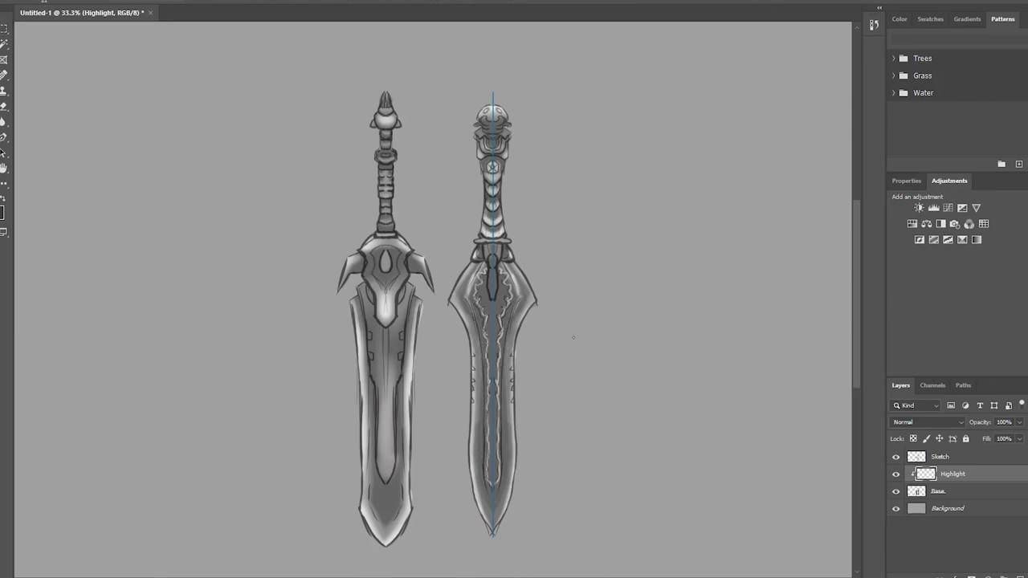
key("ctrl+shift+z")
key("ctrl+z")
key("ctrl+shift+z")
key("ctrl+z")
left_click_drag(488, 277, 481, 301)
key("ctrl+shift+z")
key("ctrl+z")
key("ctrl+shift+z")
key("ctrl+z")
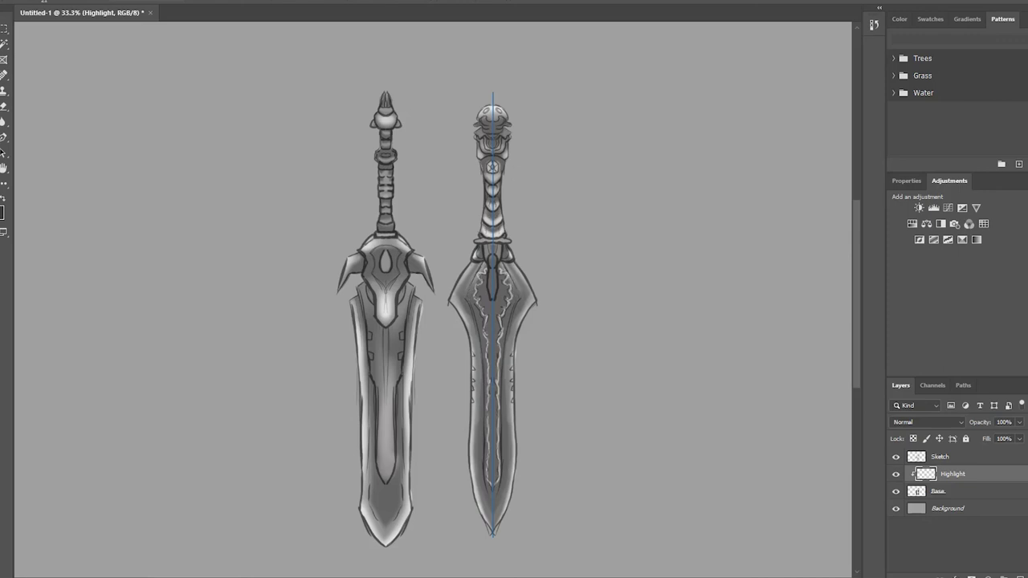
key("ctrl+shift+z")
key("ctrl+z")
key("ctrl+shift+z")
key("ctrl+z")
key("ctrl+shift+z")
Paint brighter highlights down the blade centre, undoing and restoring the last stroke
mouse_move(493, 273)
left_mouse_down()
mouse_move(493, 299)
mouse_move(493, 271)
left_mouse_up()
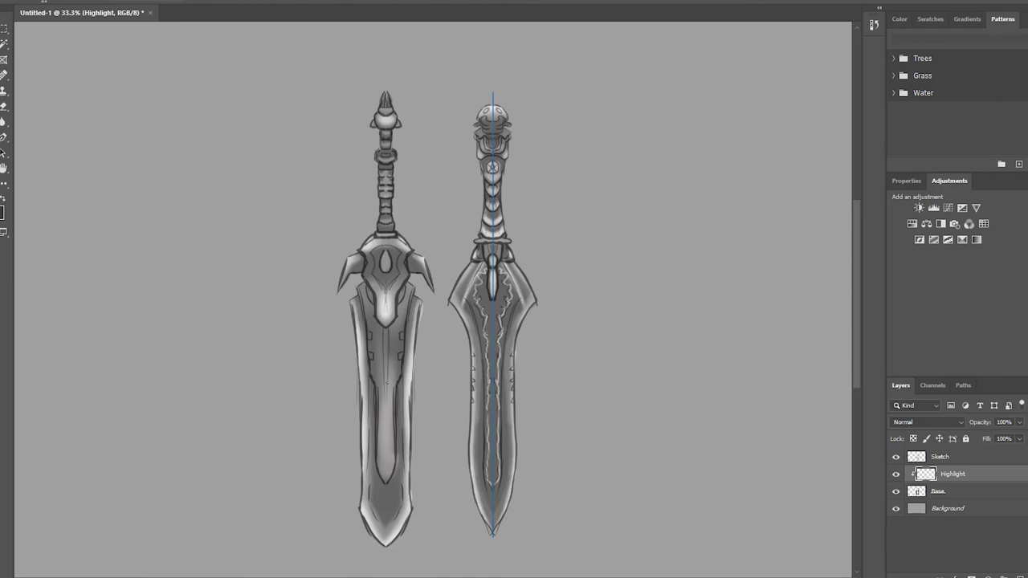
left_click_drag(388, 358, 390, 426)
key("ctrl+z")
key("ctrl+z")
key("ctrl+z")
key("ctrl+z")
key("ctrl+z")
key("ctrl+shift+z")
Enable Vertical symmetry and nudge the mirror axis onto the left sword's centre line
left_click(507, 2)
left_click(534, 14)
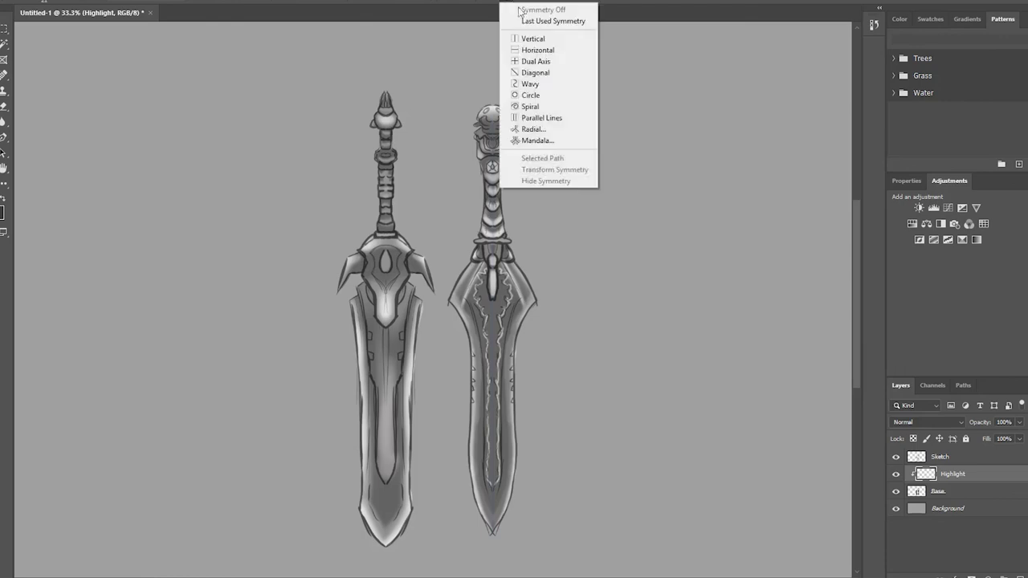
left_click(540, 42)
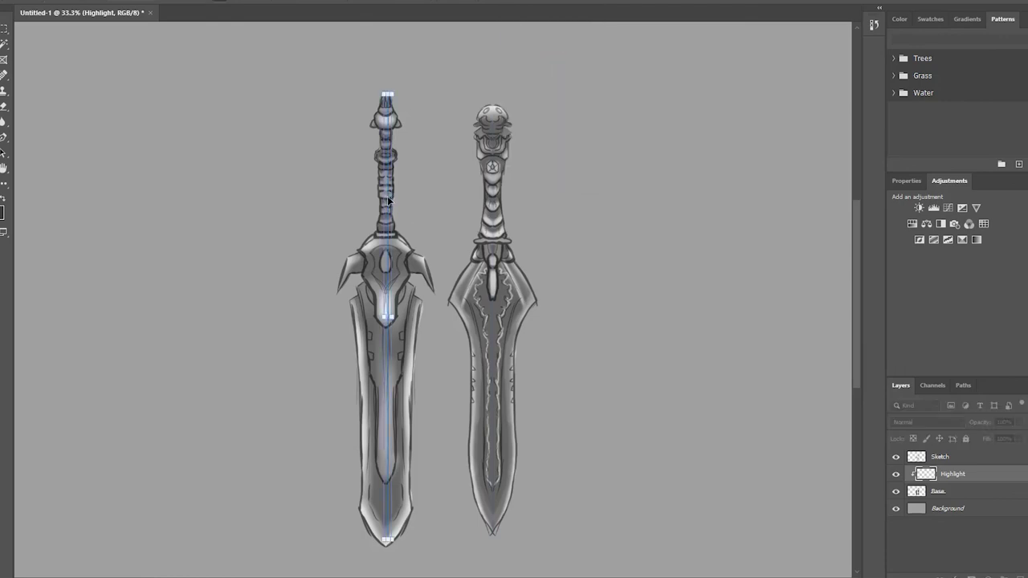
mouse_move(382, 202)
left_mouse_down()
mouse_move(374, 207)
mouse_move(387, 204)
left_mouse_up()
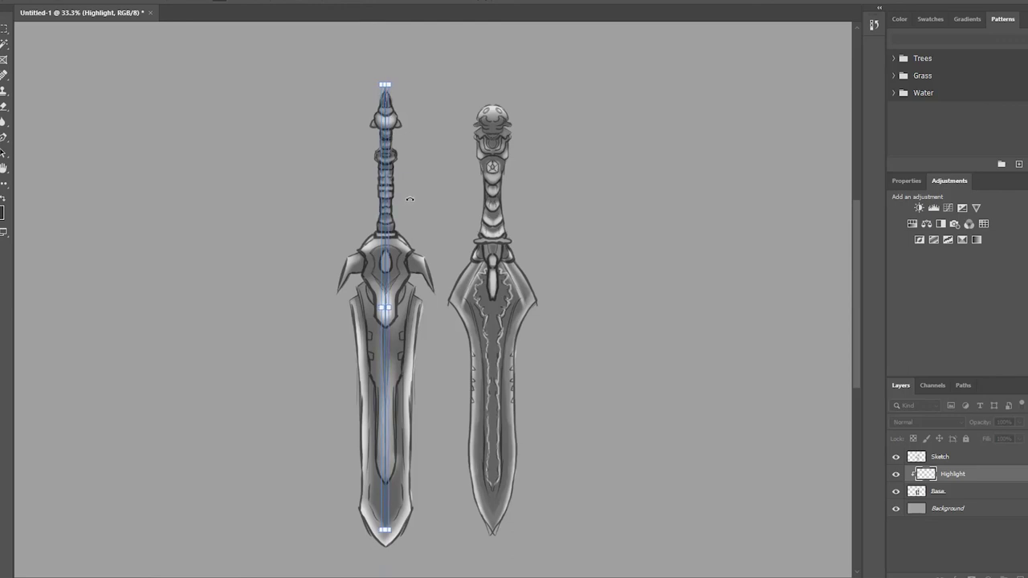
key("Right")
key("Right")
key("Right")
key("shift+Down")
key("Down")
key("Down")
key("Down")
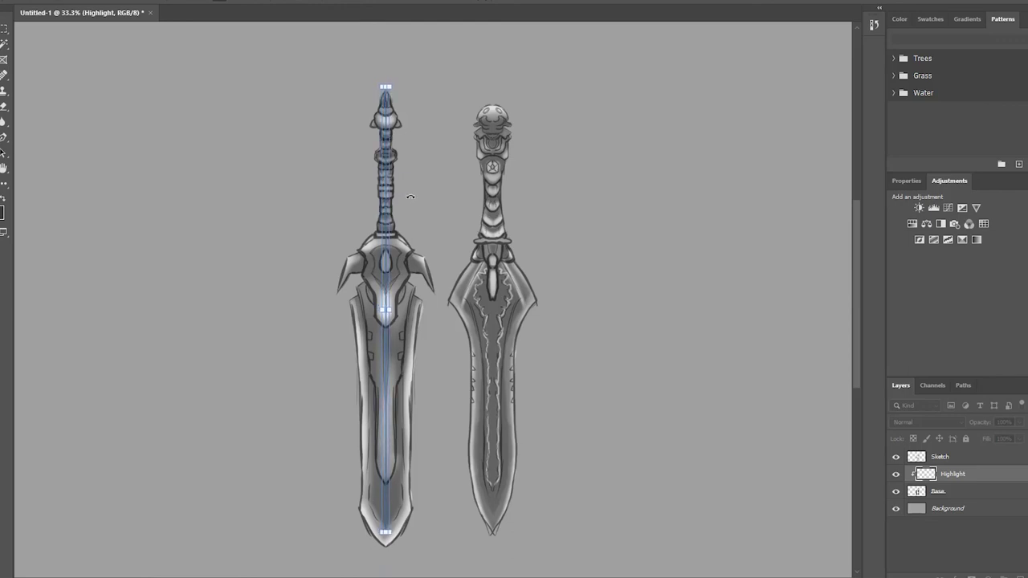
key("shift+Down")
key("shift+Down")
key("shift+Down")
key("shift+Down")
key("shift+Down")
key("shift+Down")
key("shift+Down")
key("Return")
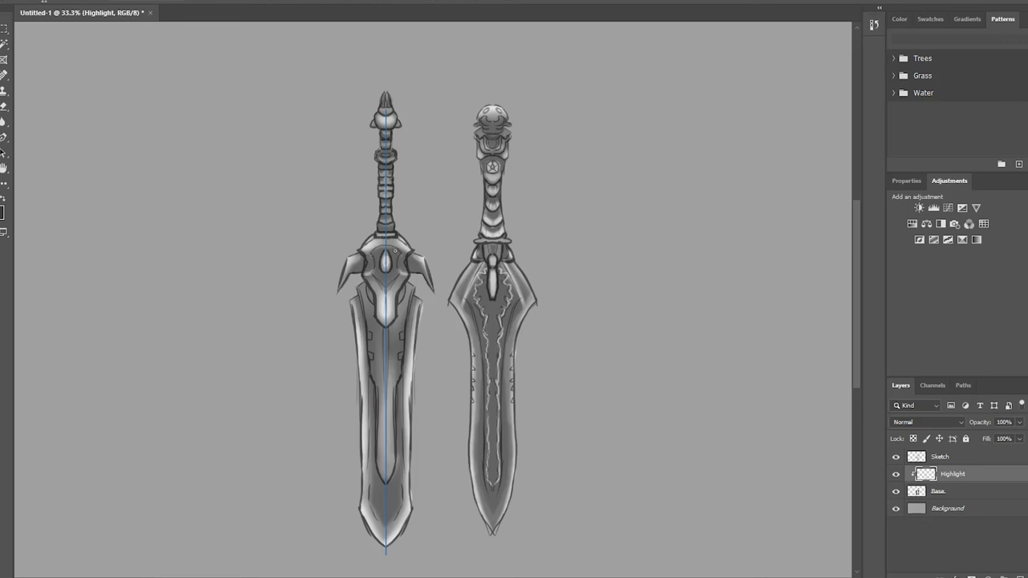
Paint mirrored highlights on the left sword's guard, central ridge and blade sides
left_click_drag(402, 274, 405, 275)
left_click_drag(408, 250, 403, 243)
left_click_drag(387, 305, 392, 315)
left_click_drag(390, 317, 390, 304)
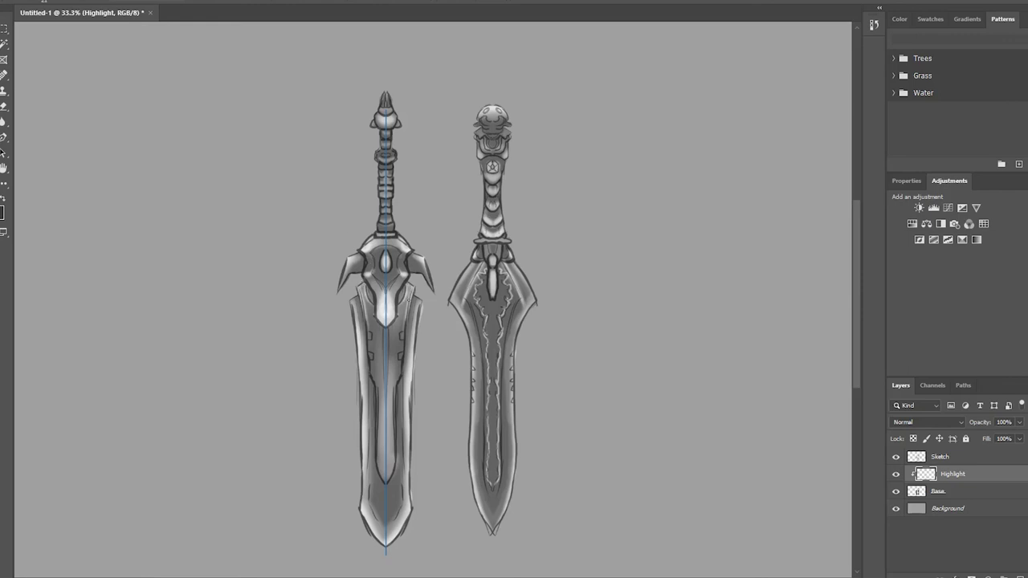
mouse_move(404, 317)
left_mouse_down()
mouse_move(404, 350)
mouse_move(403, 330)
left_mouse_up()
mouse_move(401, 361)
left_mouse_down()
mouse_move(390, 464)
mouse_move(392, 427)
left_mouse_up()
Highlight the left blade's lower centre and edges, plus the guard, hilt base and grip
left_click_drag(387, 475, 389, 426)
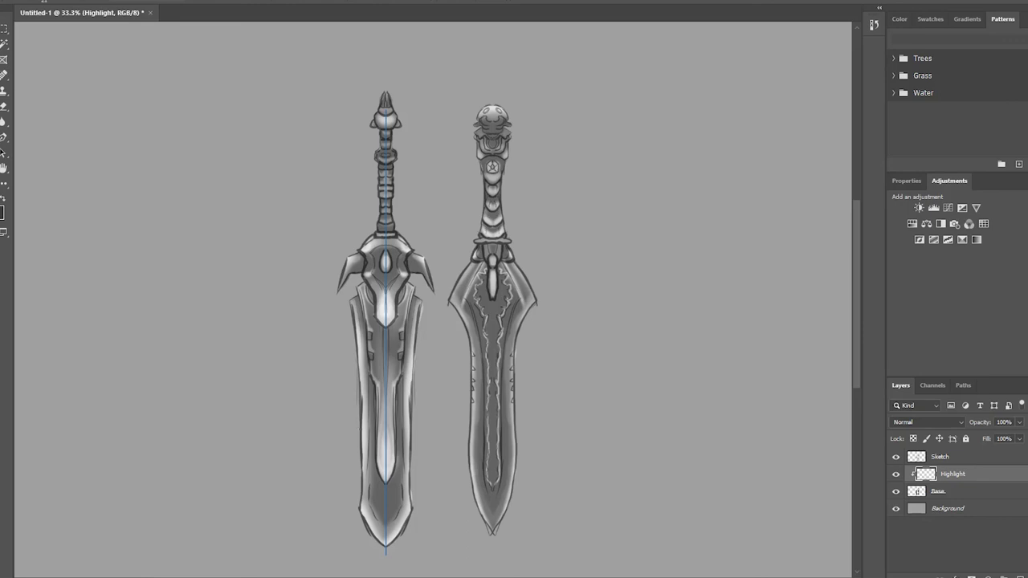
left_click_drag(364, 498, 364, 458)
left_click_drag(358, 344, 356, 300)
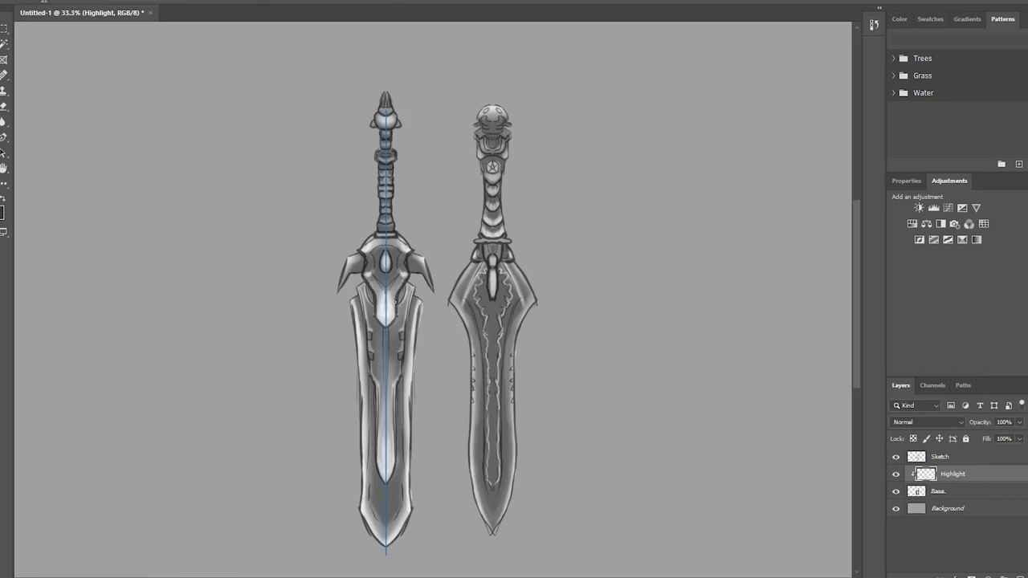
left_click_drag(398, 291, 394, 300)
left_click_drag(401, 265, 405, 252)
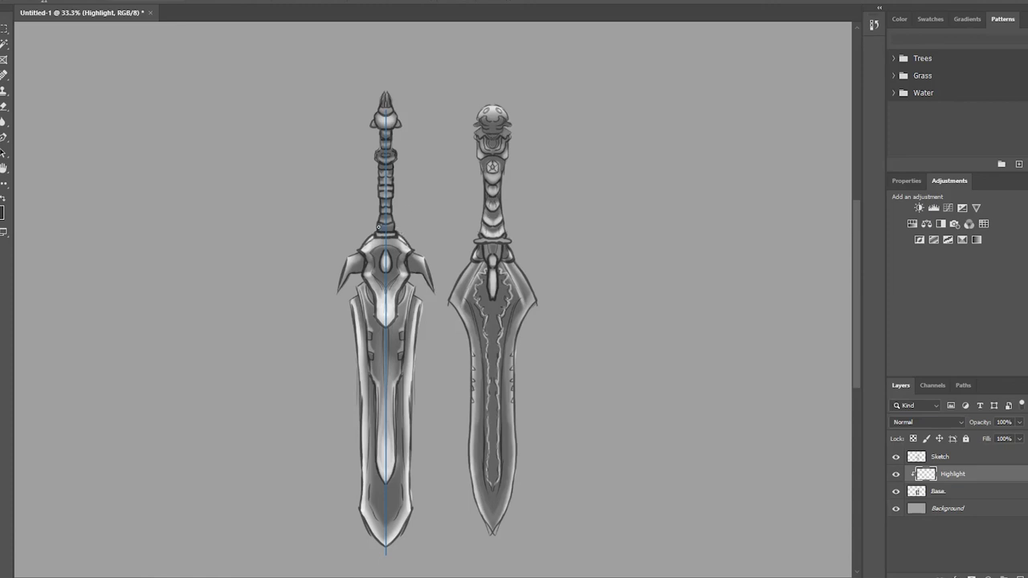
left_click_drag(380, 228, 387, 229)
left_click_drag(382, 178, 390, 131)
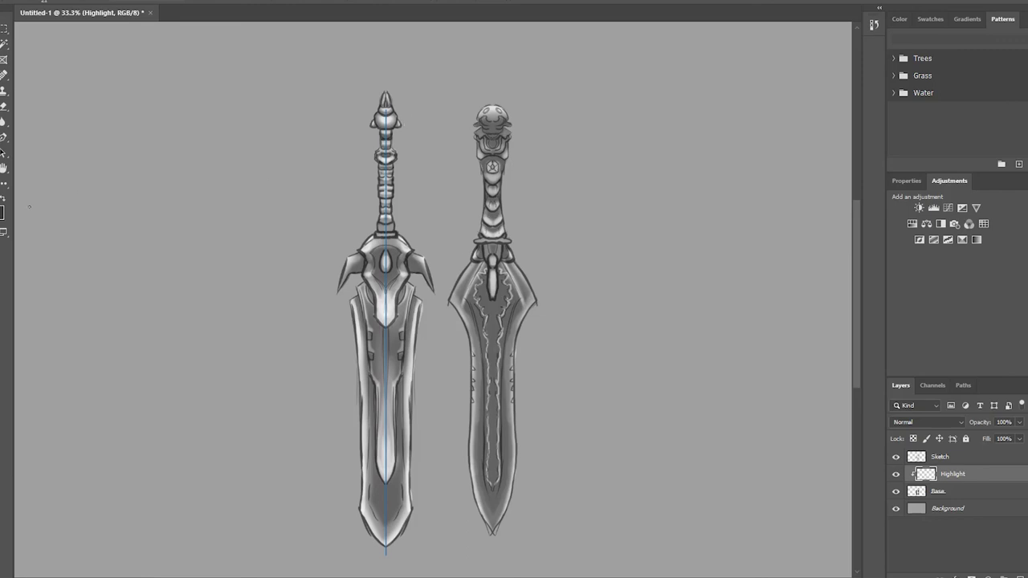
Compare the highlights on and off and lower the Highlight layer's fill to 74%
left_click(231, 245, "alt")
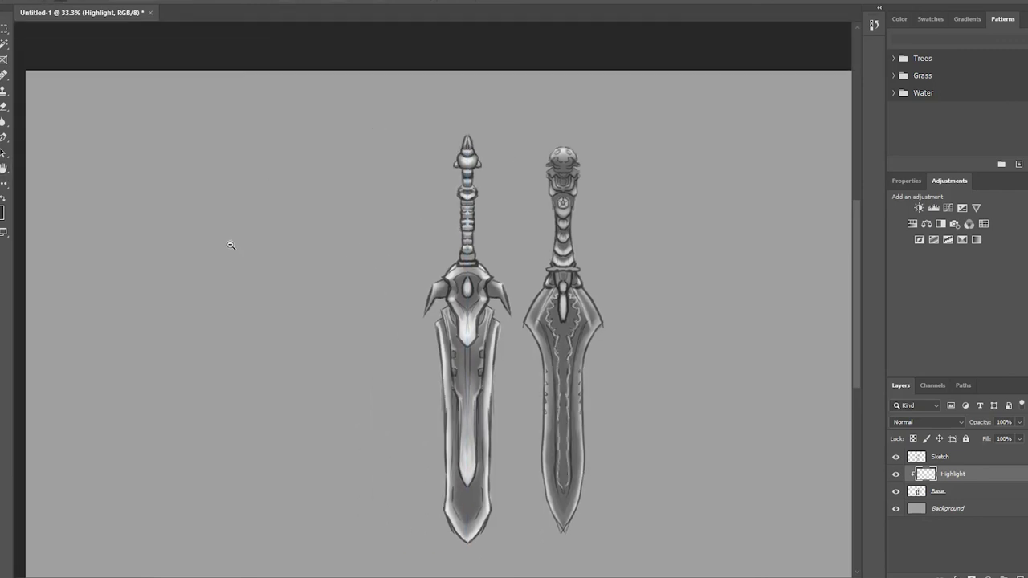
left_click(305, 260, "alt")
left_click(418, 298, "alt")
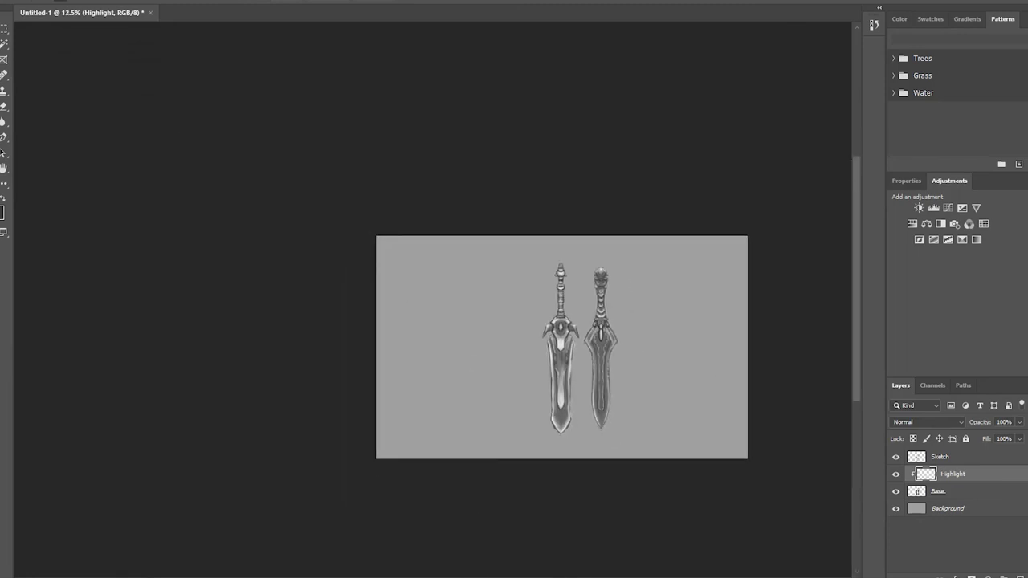
left_click_drag(565, 573, 626, 573)
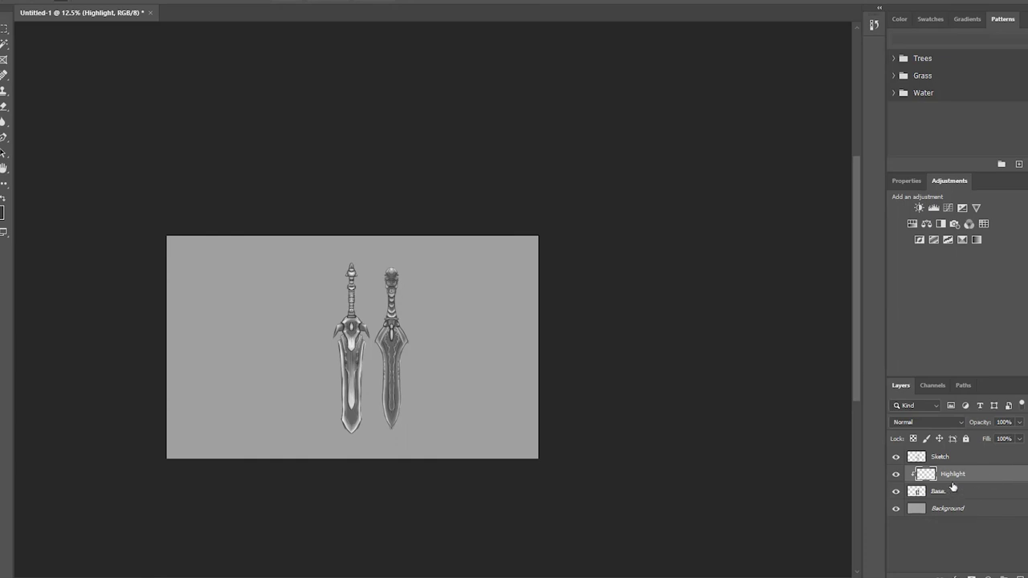
left_click(896, 475)
mouse_move(1019, 439)
left_mouse_down()
mouse_move(997, 456)
mouse_move(1007, 457)
left_mouse_up()
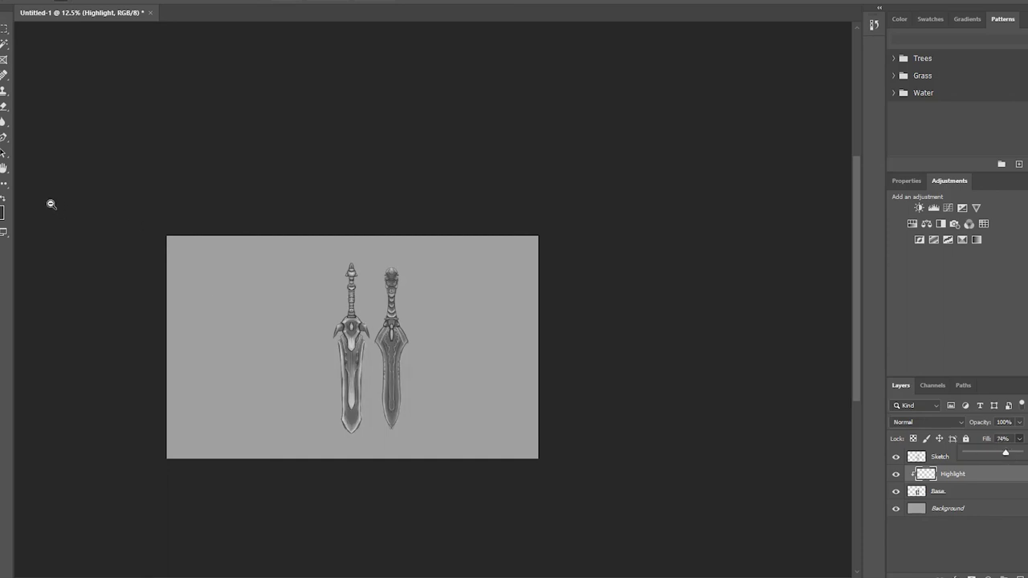
left_click(44, 1)
Fade the Sketch layer's opacity to about 47%
left_click(455, 327)
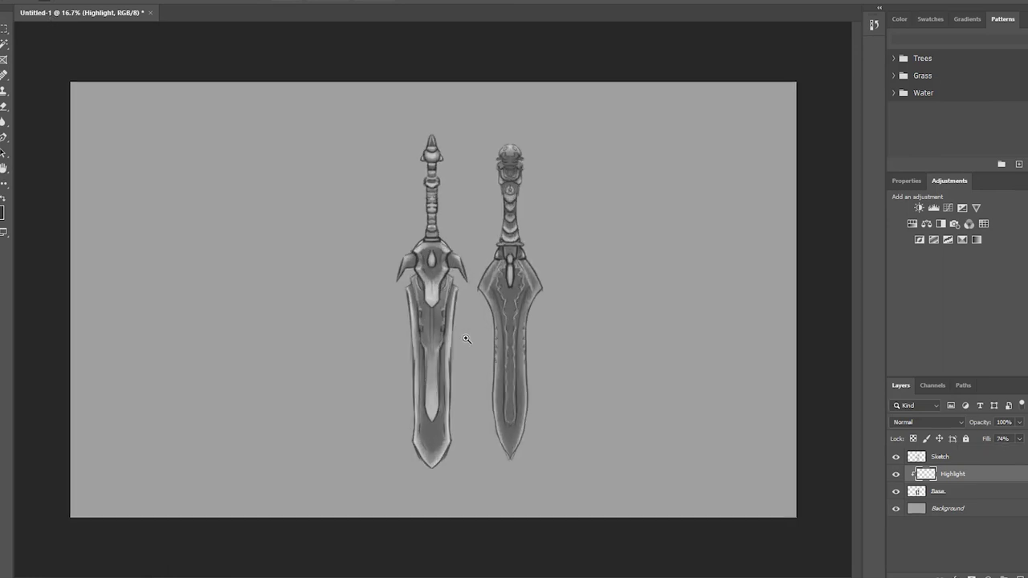
left_click(566, 333)
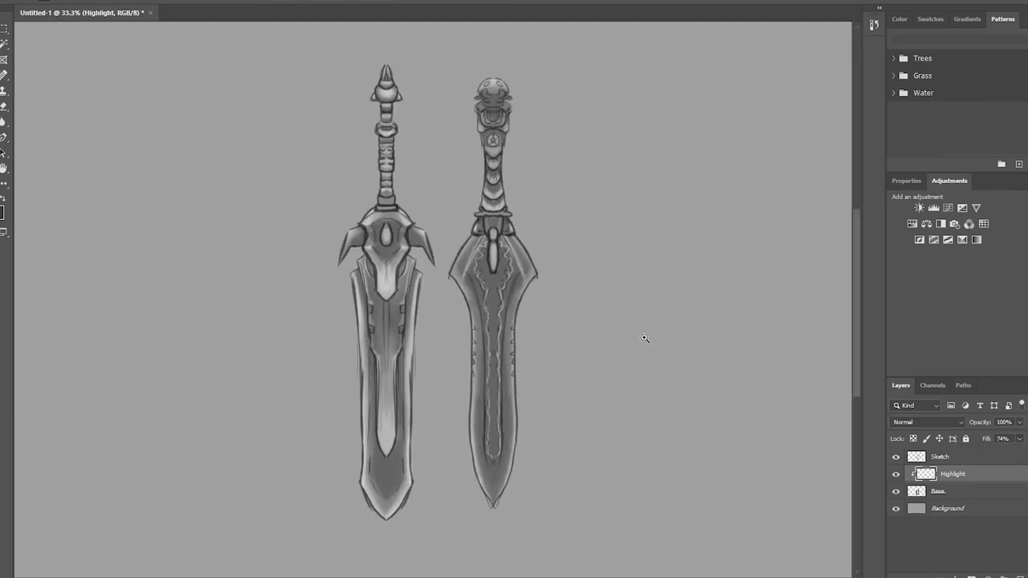
left_click(957, 458)
left_click(1019, 422)
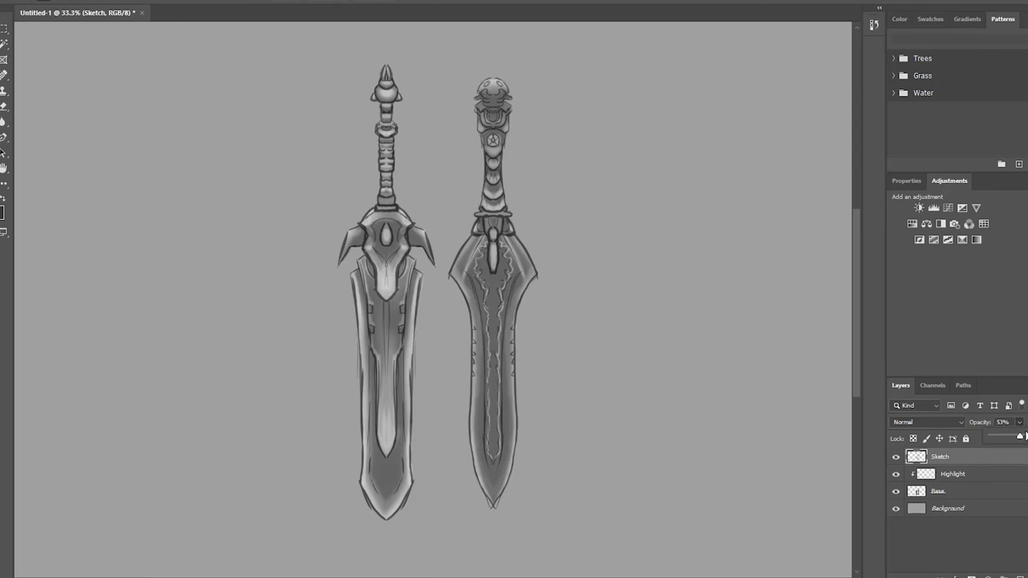
left_click_drag(1018, 436, 1017, 439)
Merge the sword layers into the Sketch layer and copy the swords 1756 px beside the originals
right_click(986, 490)
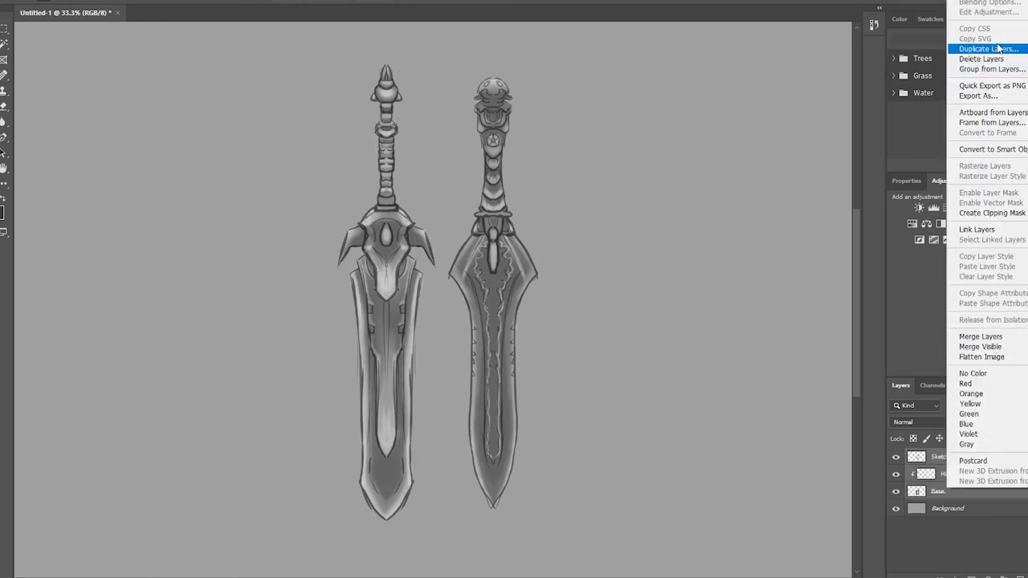
left_click(981, 336)
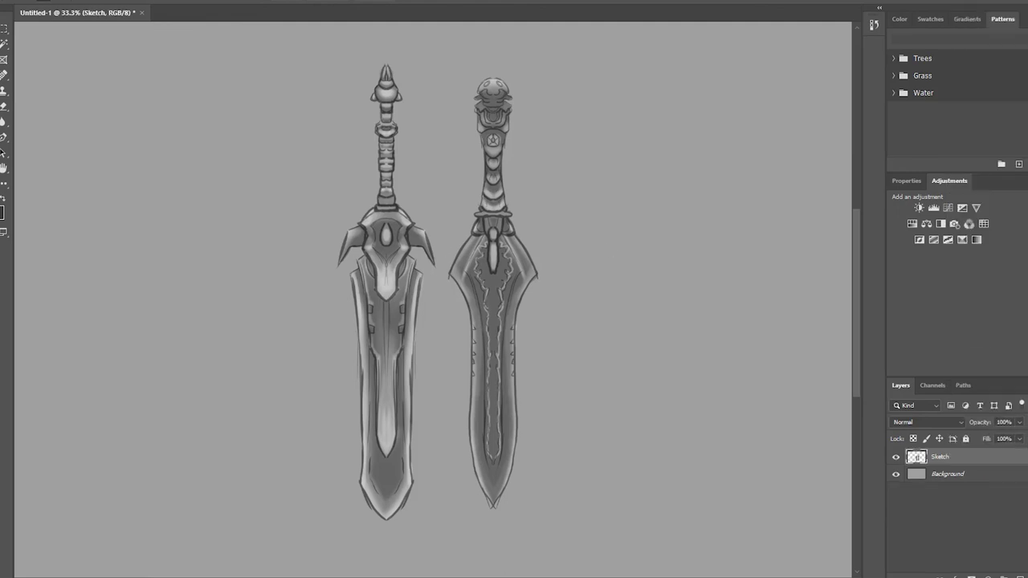
key("ctrl+minus")
key("ctrl+minus")
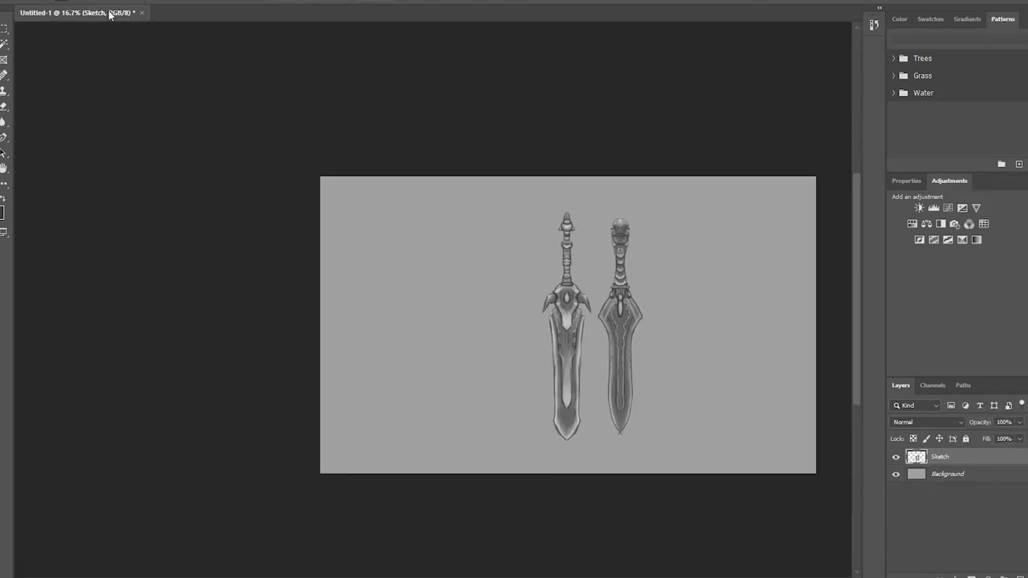
mouse_move(569, 319)
left_mouse_down()
mouse_move(394, 318)
mouse_move(543, 318)
left_mouse_up()
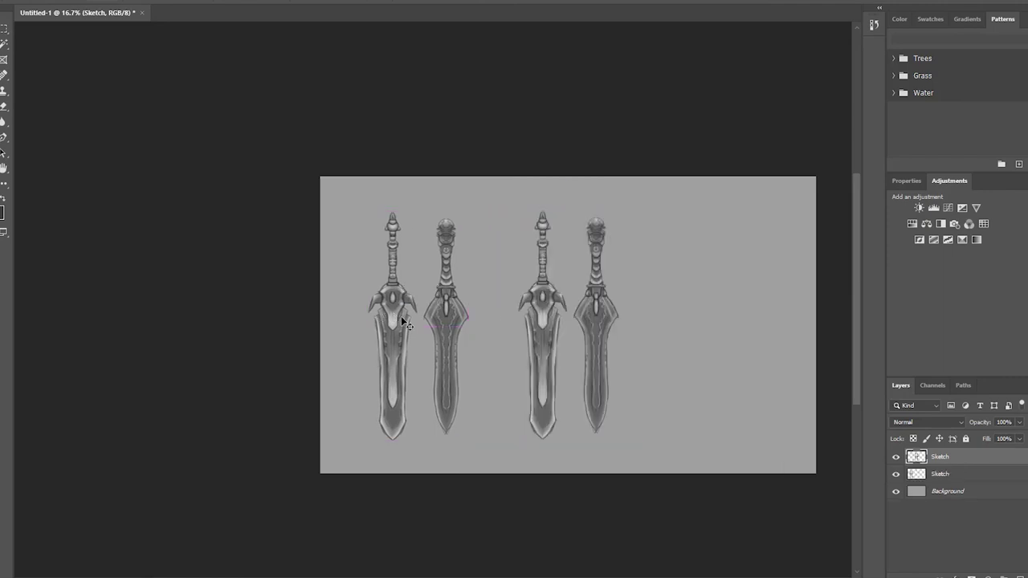
left_click(640, 350)
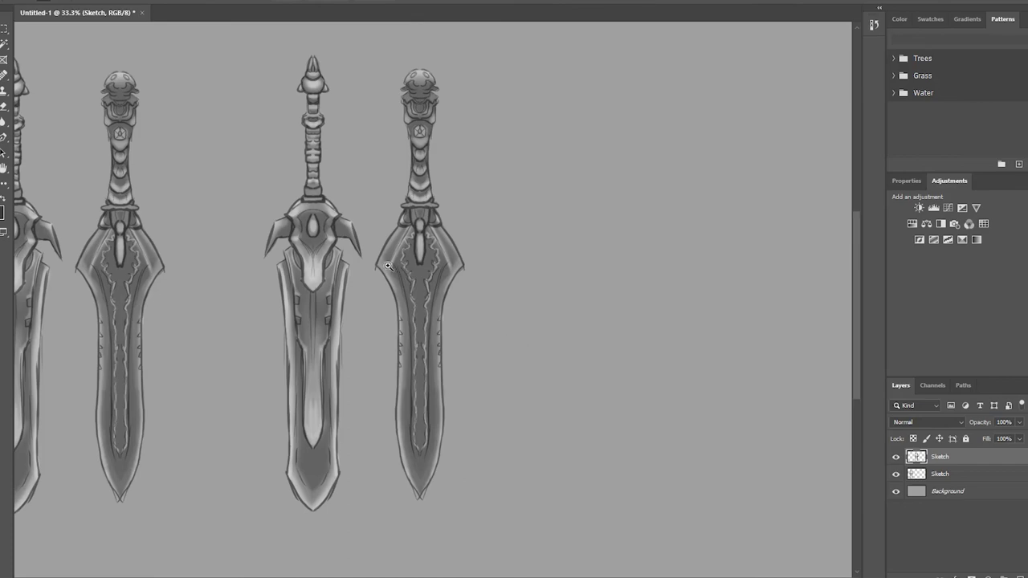